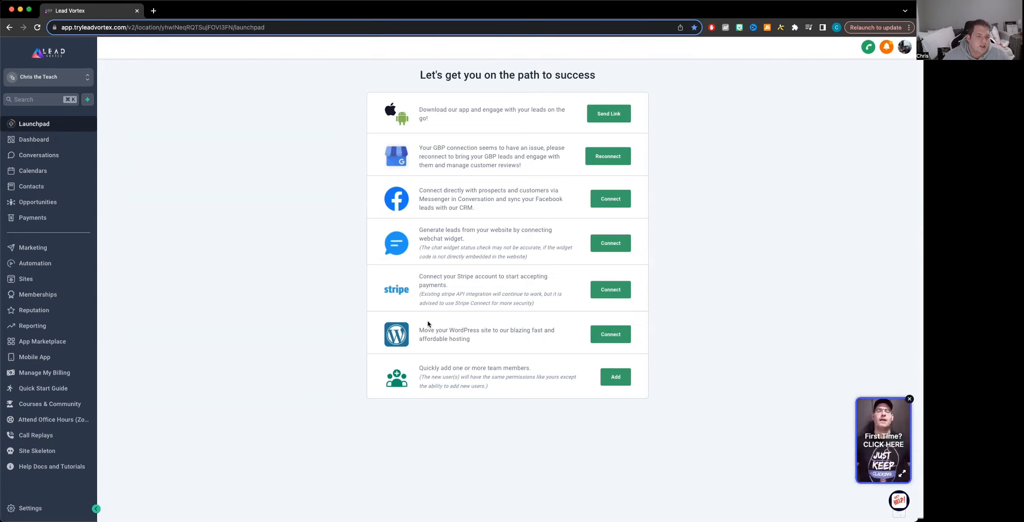
Step: Browse the contacts list and the Opportunities pipeline board, opening and closing the pipeline selector
left_click(31, 187)
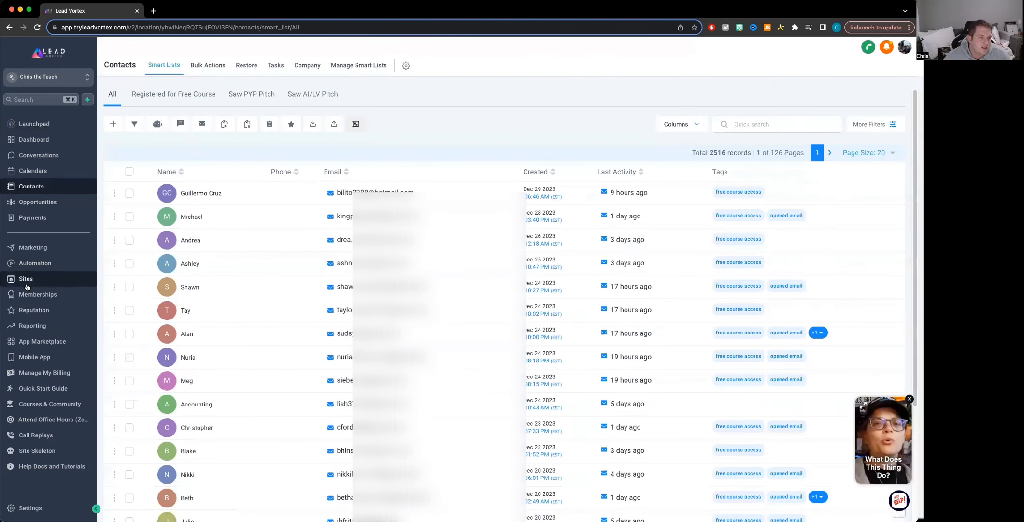
left_click(29, 207)
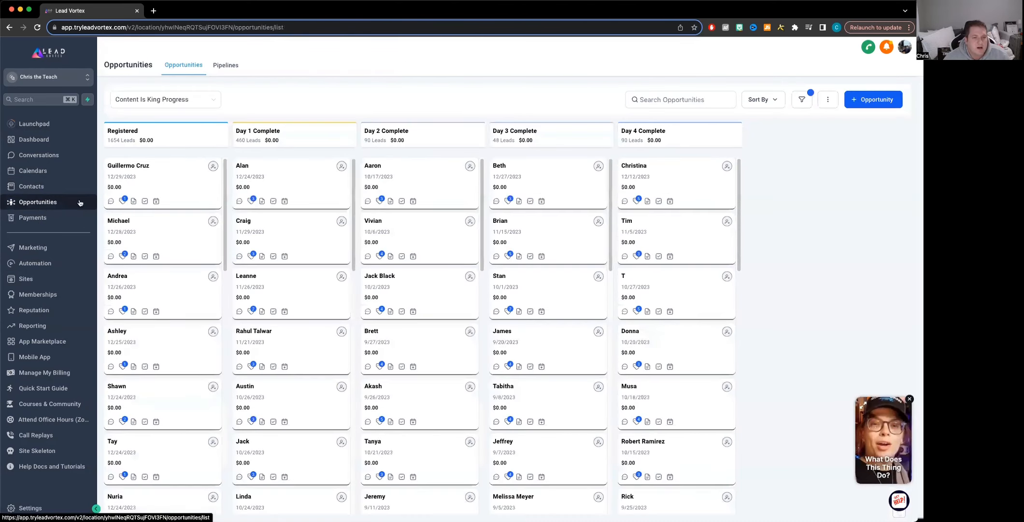
left_click(213, 105)
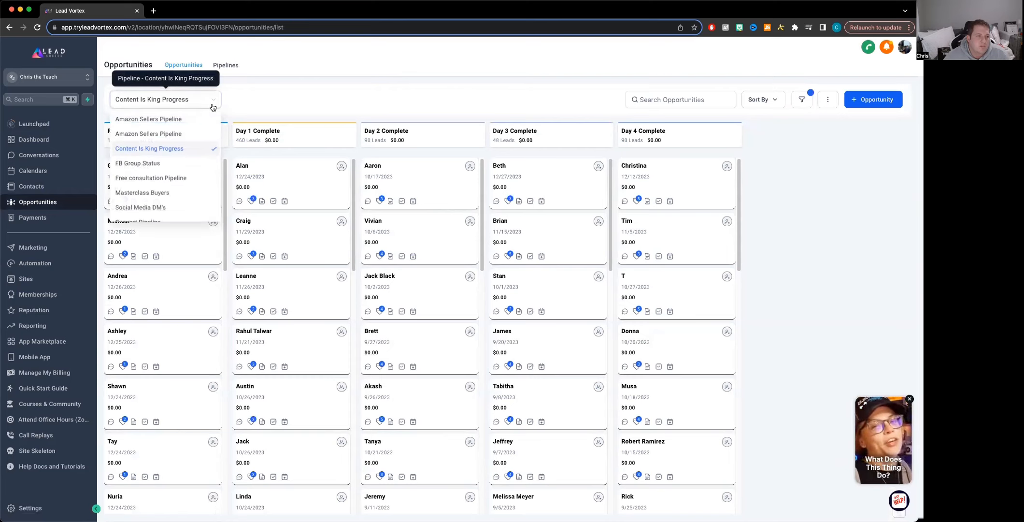
left_click(212, 105)
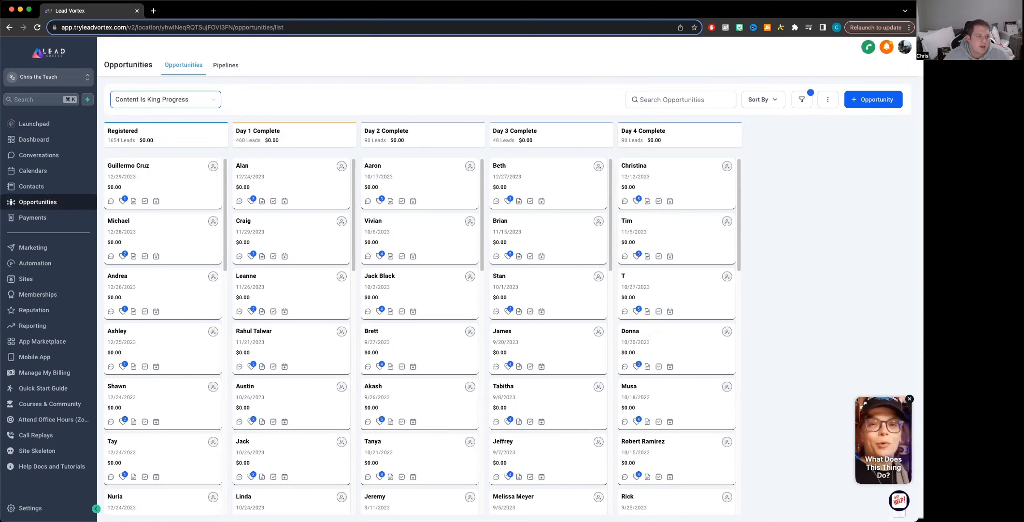
Step: Inspect the Course Progress - (1a) Day 1 Nudge workflow in the Content is King Free Course folder, then open Sites
left_click(38, 263)
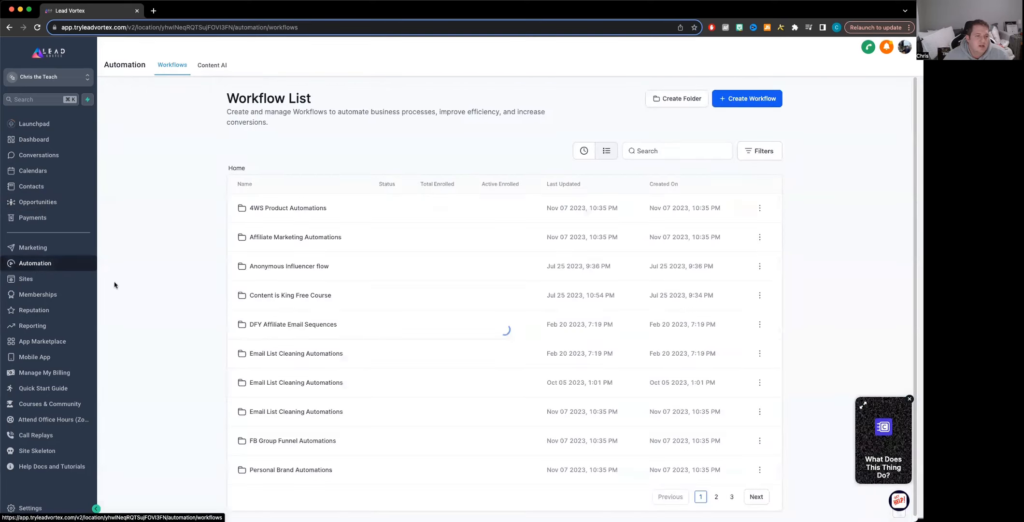
left_click(297, 296)
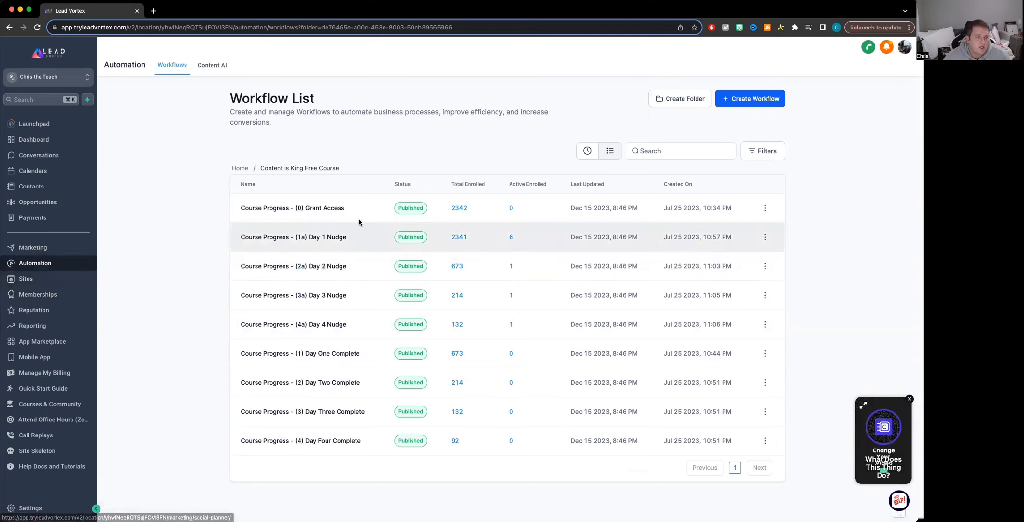
left_click(328, 238)
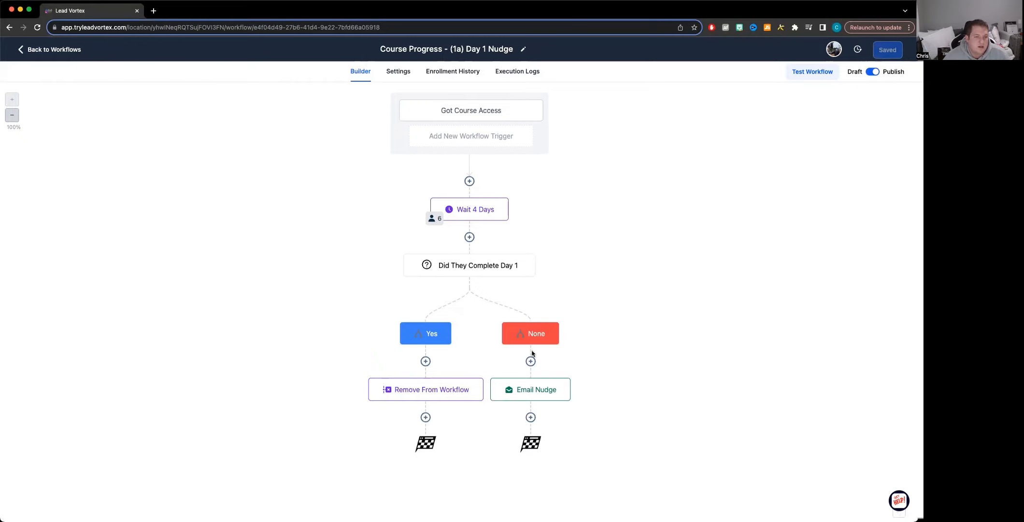
left_click(54, 50)
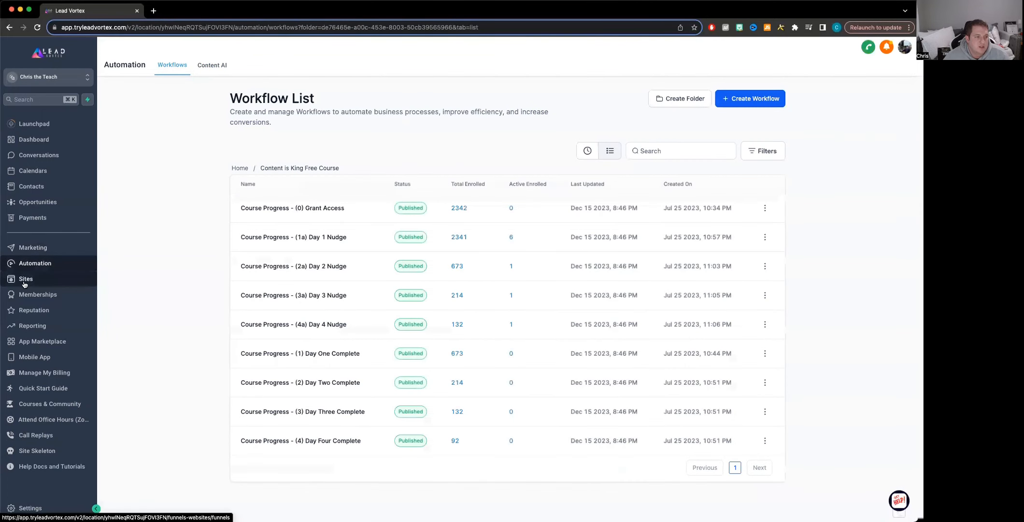
left_click(24, 283)
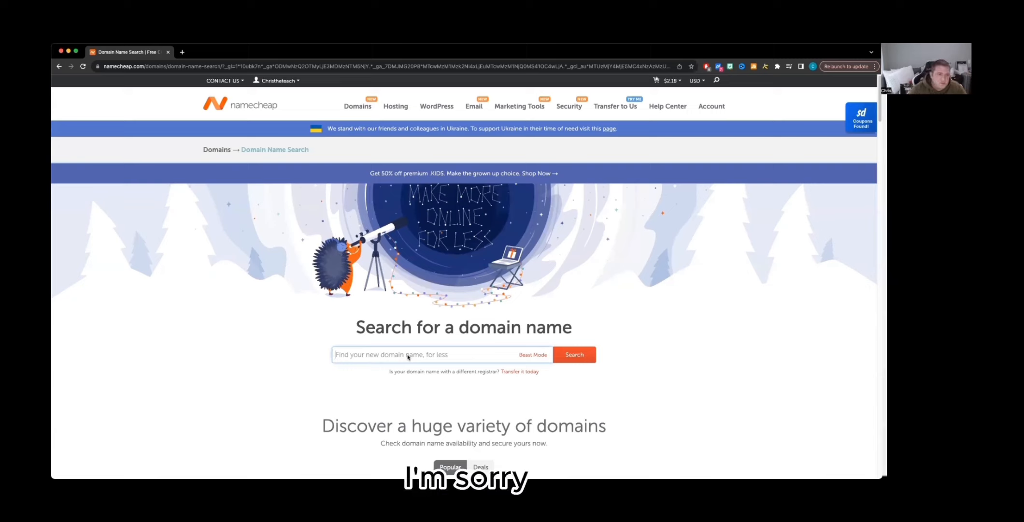
Step: Search the domain registrar for the name christeacheseverything
left_click(407, 355)
type("christeacheseverything")
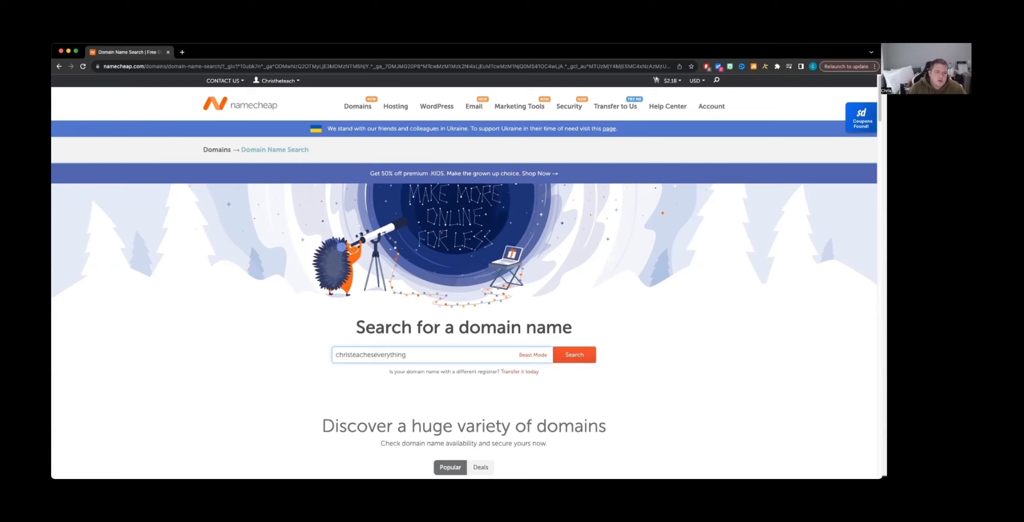
key("Return")
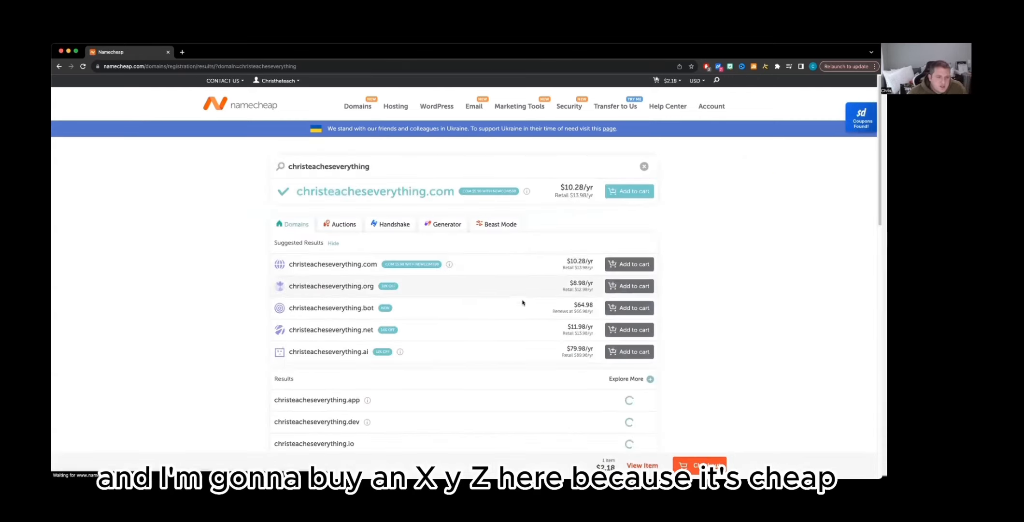
Step: Proceed to checkout with the christeacheseverything.xyz domain in the cart
scroll(517, 325, "down", 2)
scroll(517, 325, "down", 3)
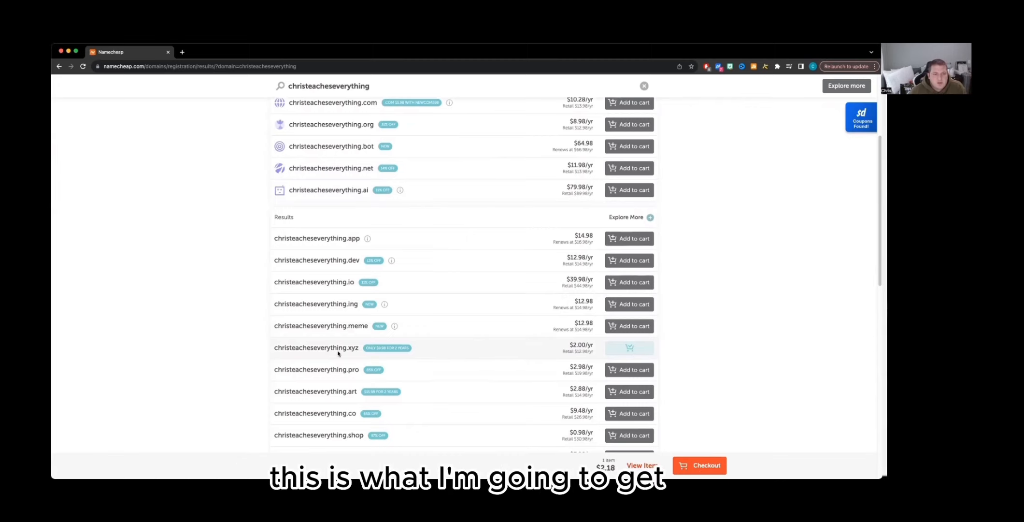
left_click(699, 465)
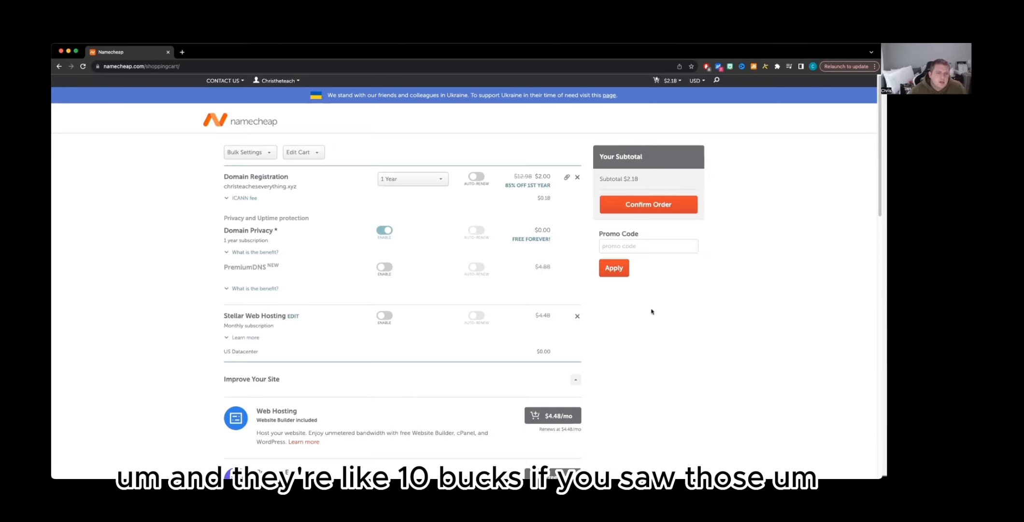
Step: Review the cart's domain registration and add-on options without adding any extras
scroll(474, 359, "down", 1)
scroll(474, 360, "down", 10)
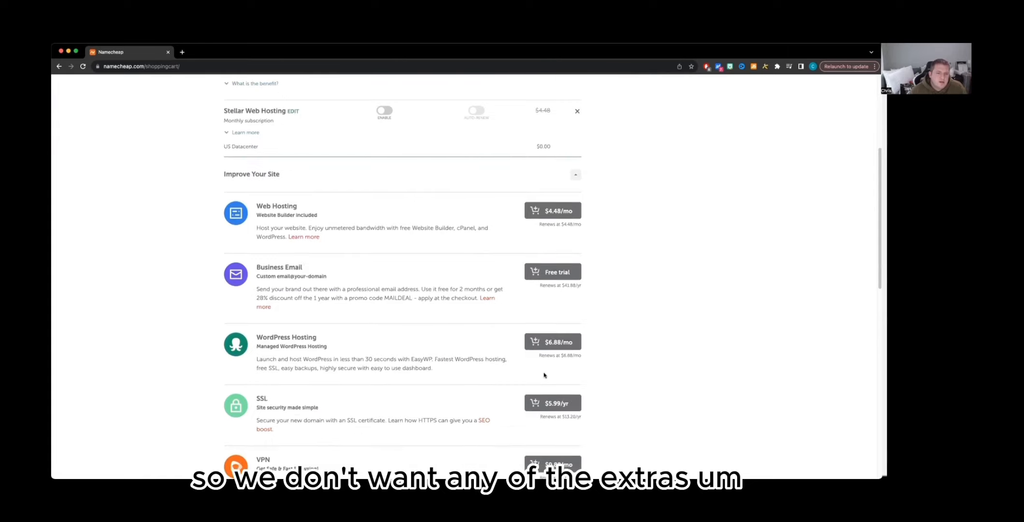
scroll(547, 409, "down", 5)
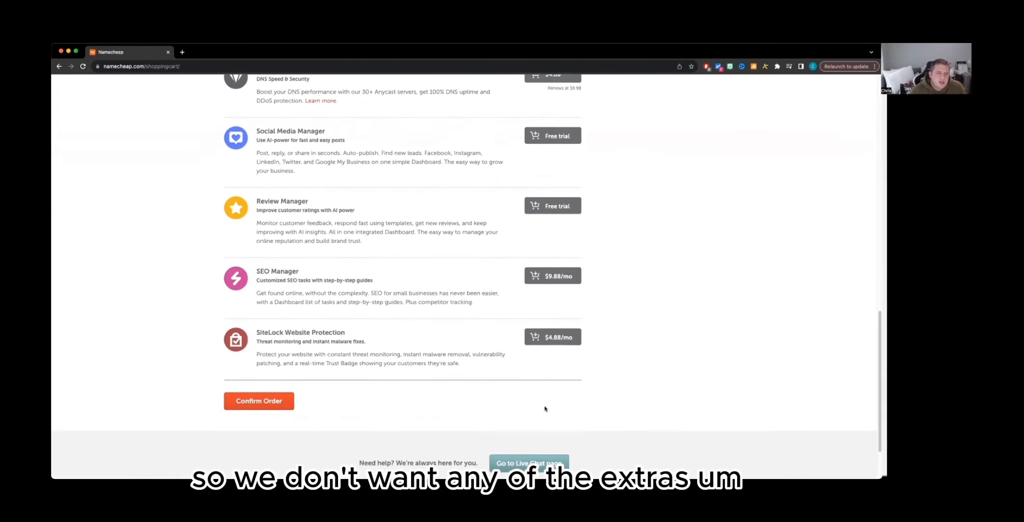
scroll(555, 396, "up", 8)
scroll(559, 385, "up", 6)
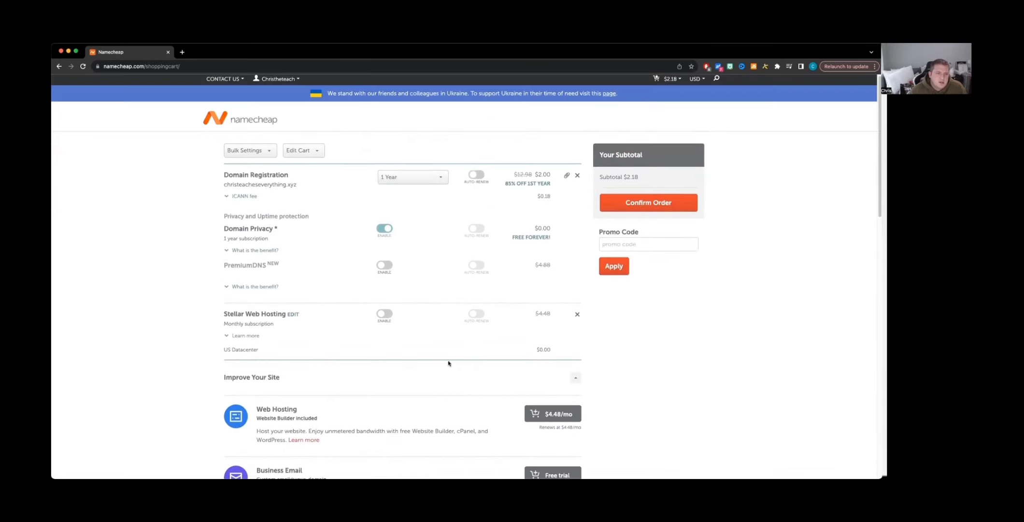
scroll(449, 363, "down", 7)
scroll(466, 368, "up", 7)
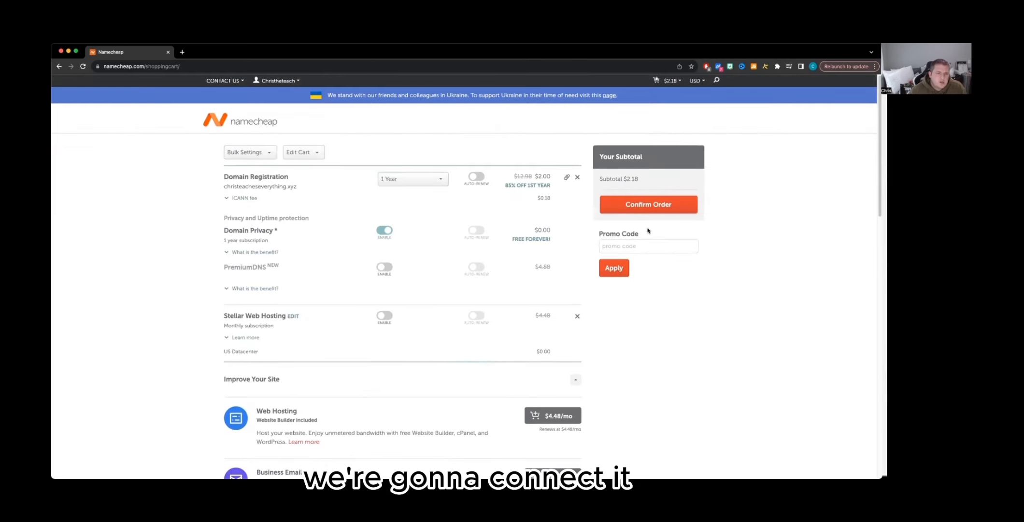
scroll(511, 399, "down", 2)
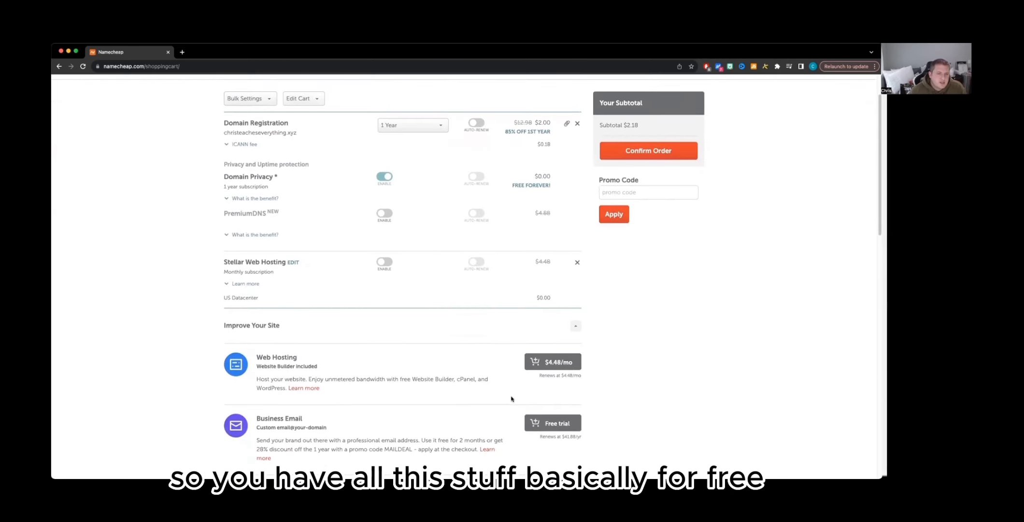
scroll(628, 290, "up", 2)
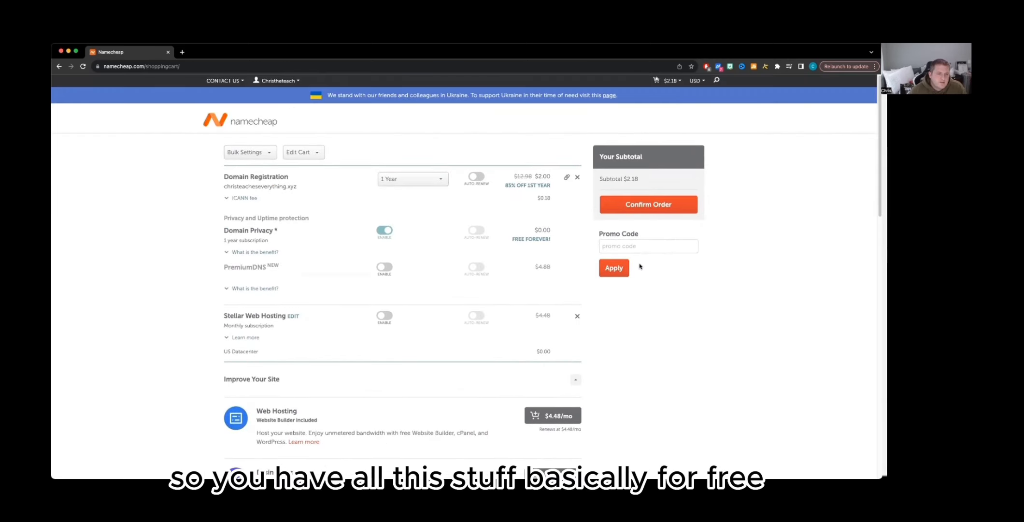
Step: Confirm the order and complete the purchase of the christeacheseverything.xyz domain
left_click(668, 207)
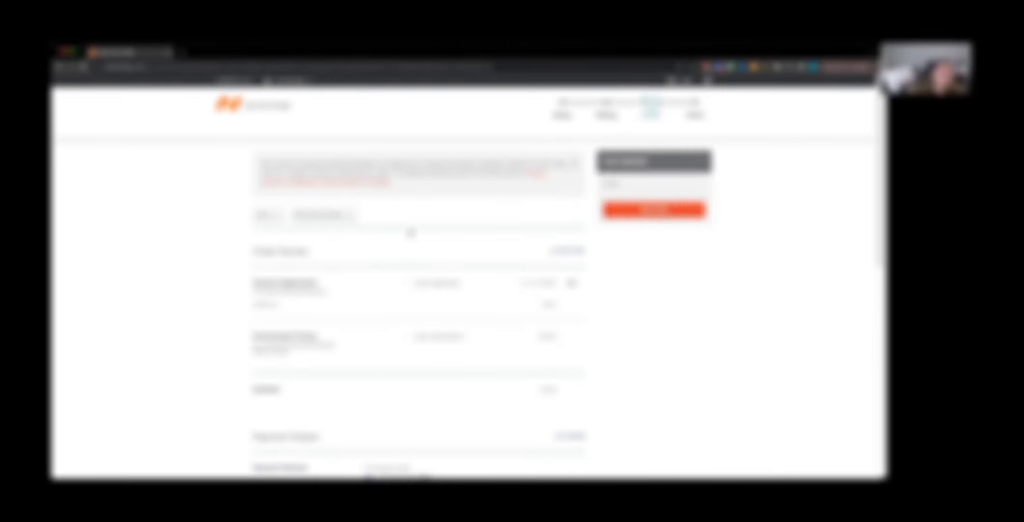
scroll(411, 275, "down", 5)
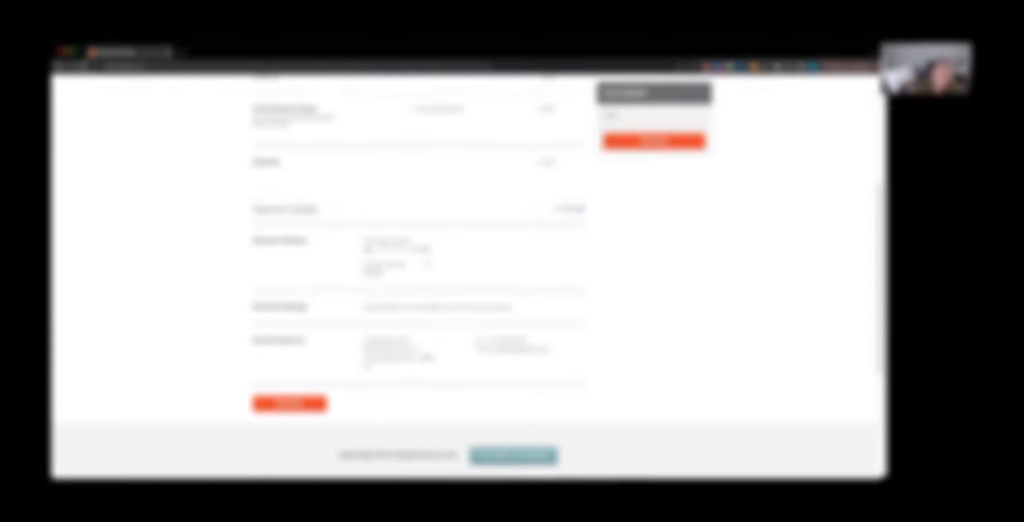
scroll(430, 270, "down", 1)
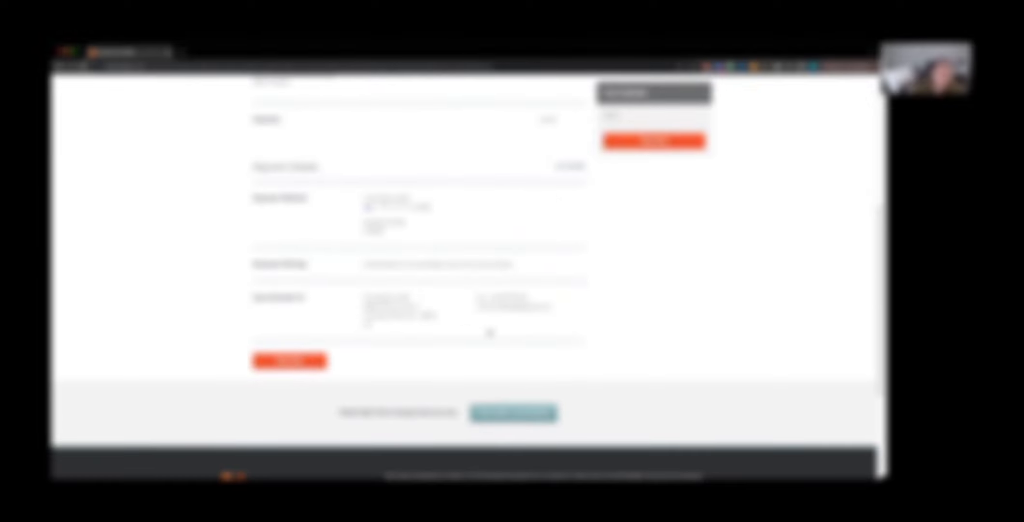
scroll(472, 316, "up", 6)
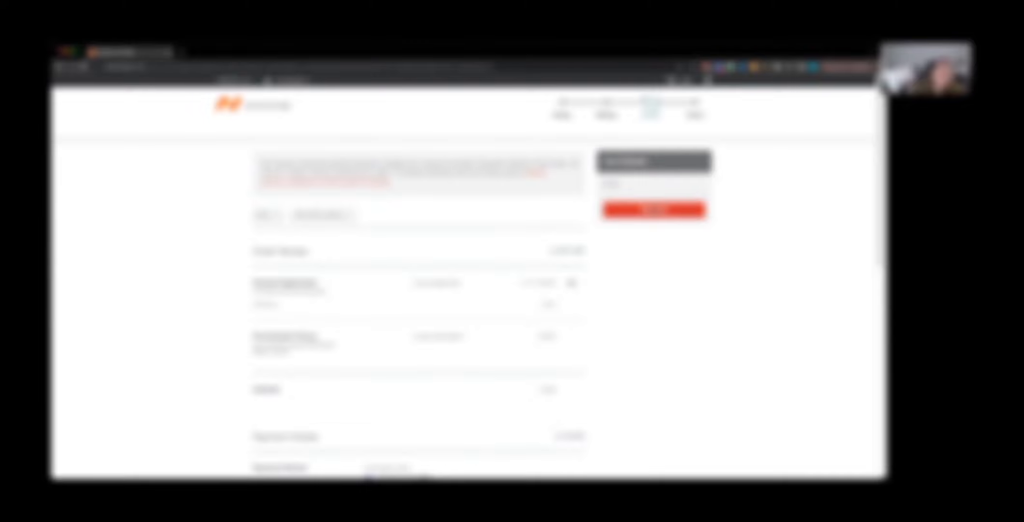
left_click(654, 210)
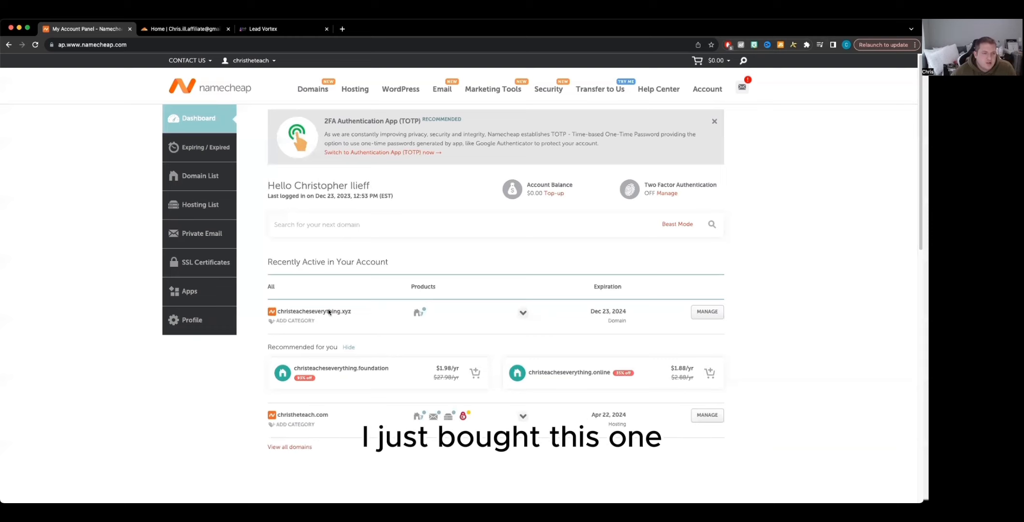
Step: Open management of christeacheseverything.xyz and switch its nameservers to Custom DNS
left_click(703, 312)
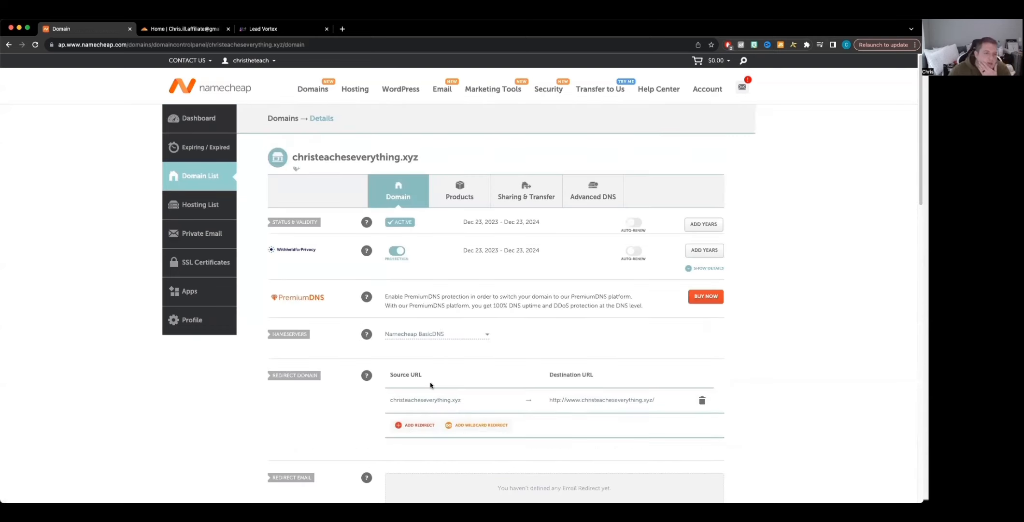
left_click(447, 339)
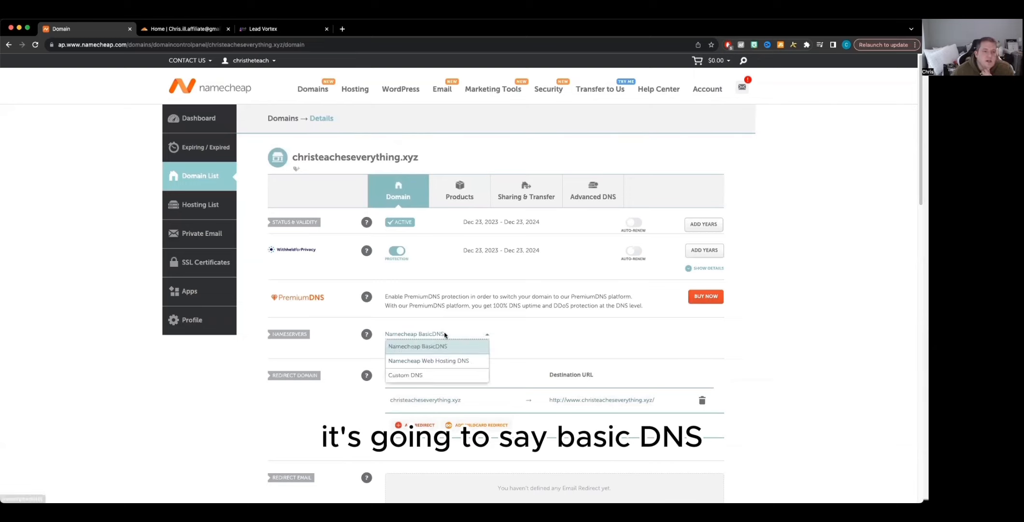
left_click(419, 376)
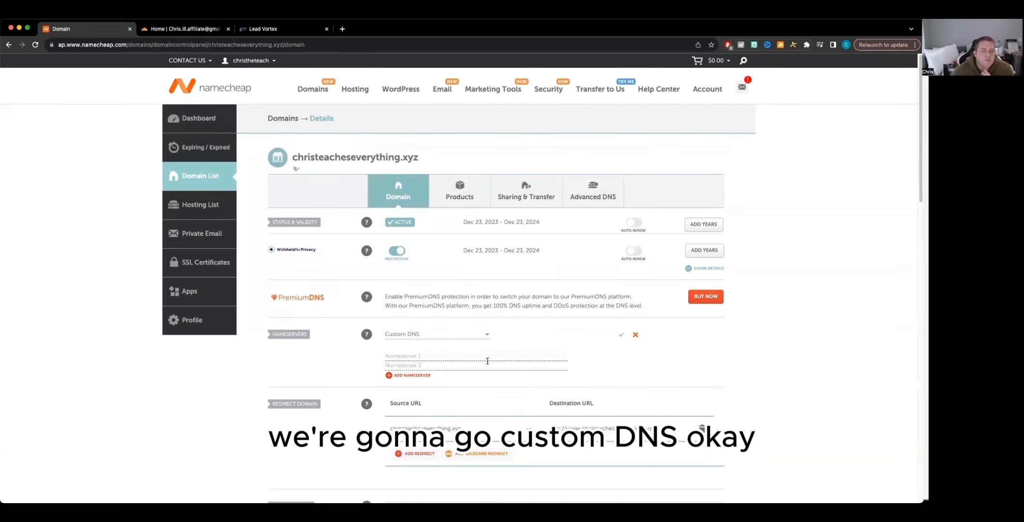
Step: Select and copy the domain from the redirect source URL entry of christeacheseverything.xyz
left_click(189, 29)
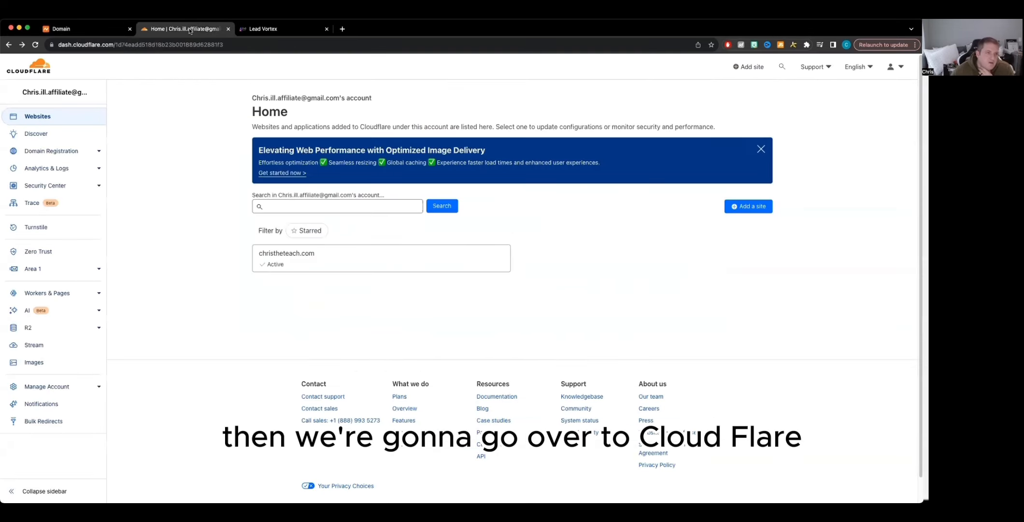
left_click(92, 31)
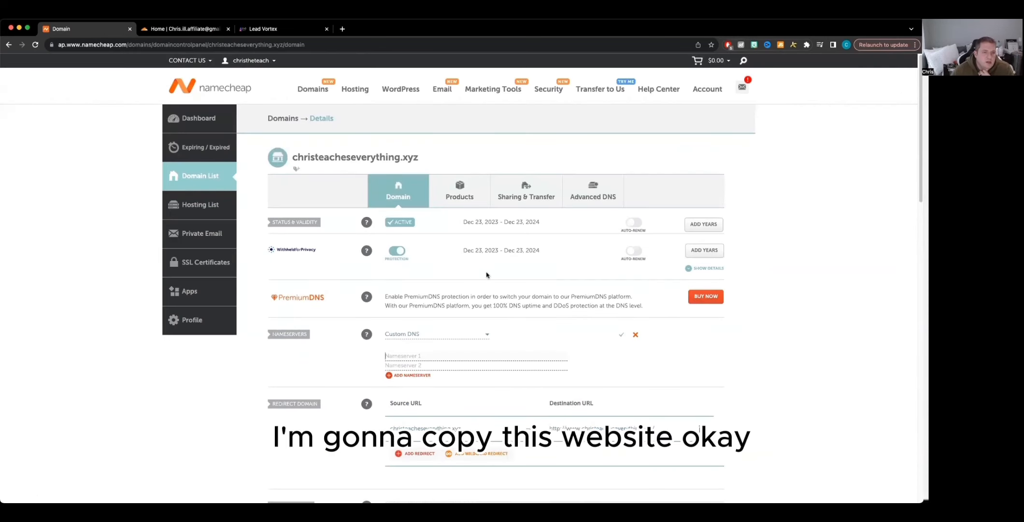
scroll(435, 382, "down", 2)
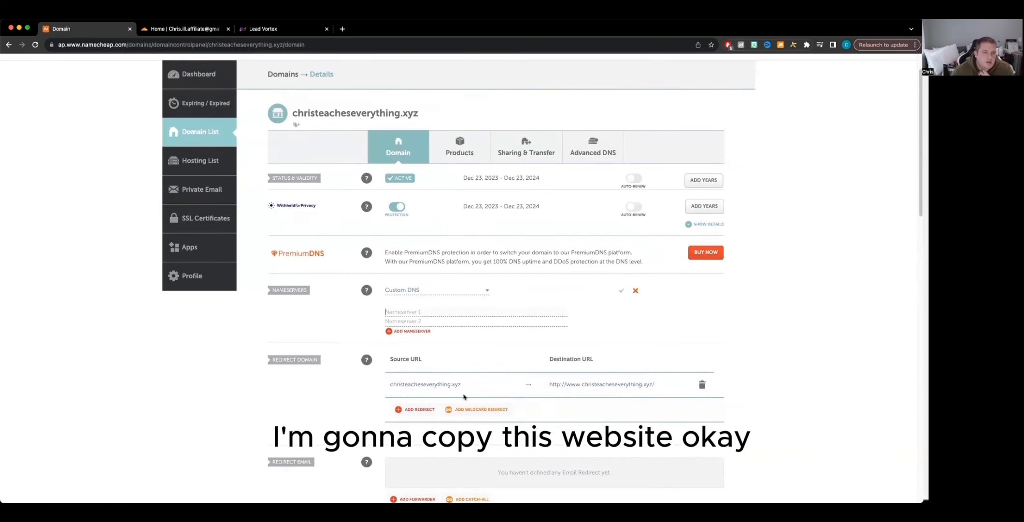
left_click_drag(460, 386, 393, 389)
left_click(392, 388)
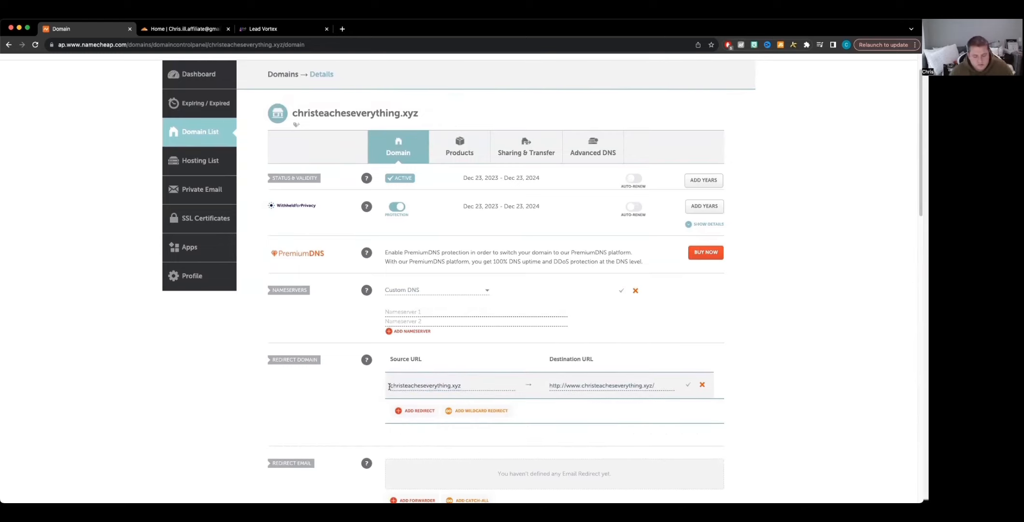
Step: Open Cloudflare's add-a-site form and try continuing with the pasted clipboard URL as the domain
left_click(213, 31)
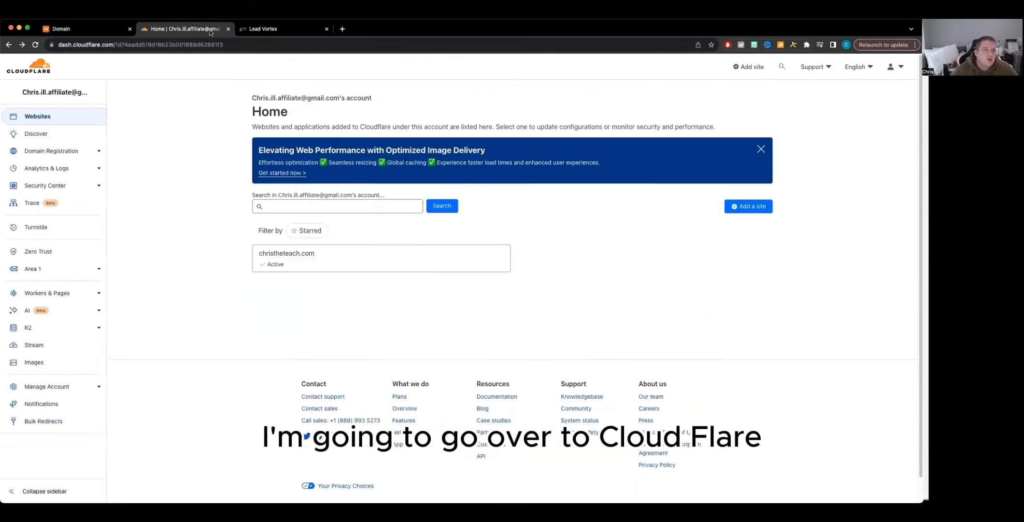
left_click(757, 207)
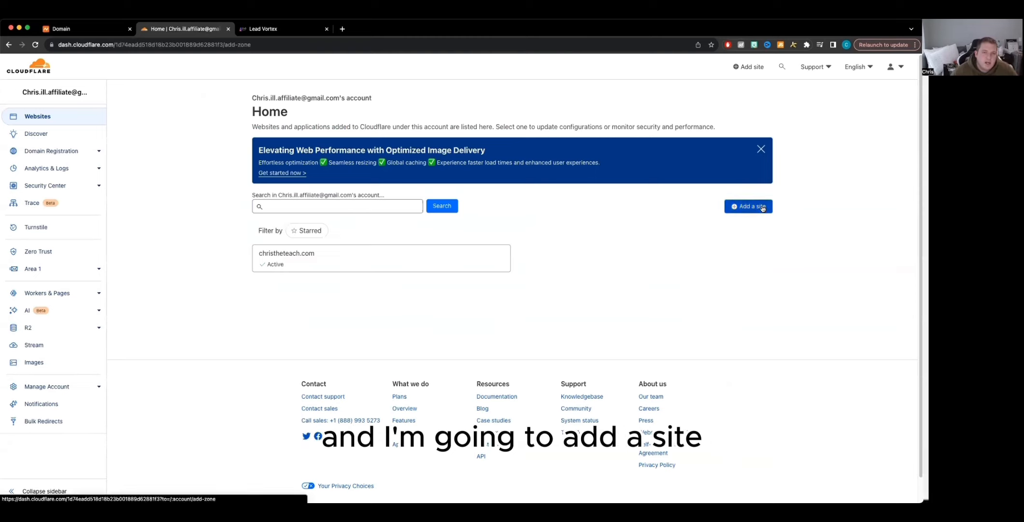
left_click(284, 183)
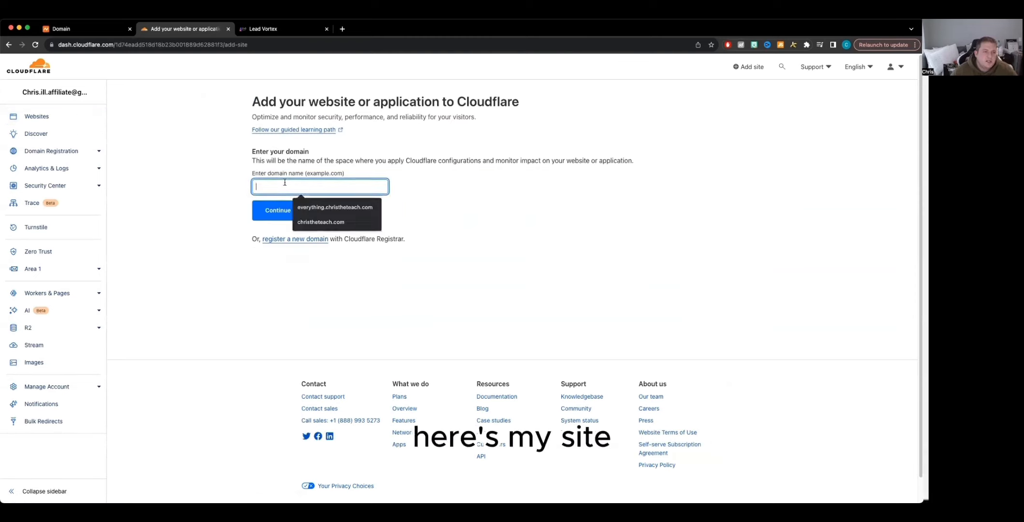
type("https://www.christheteach.com/docaccess")
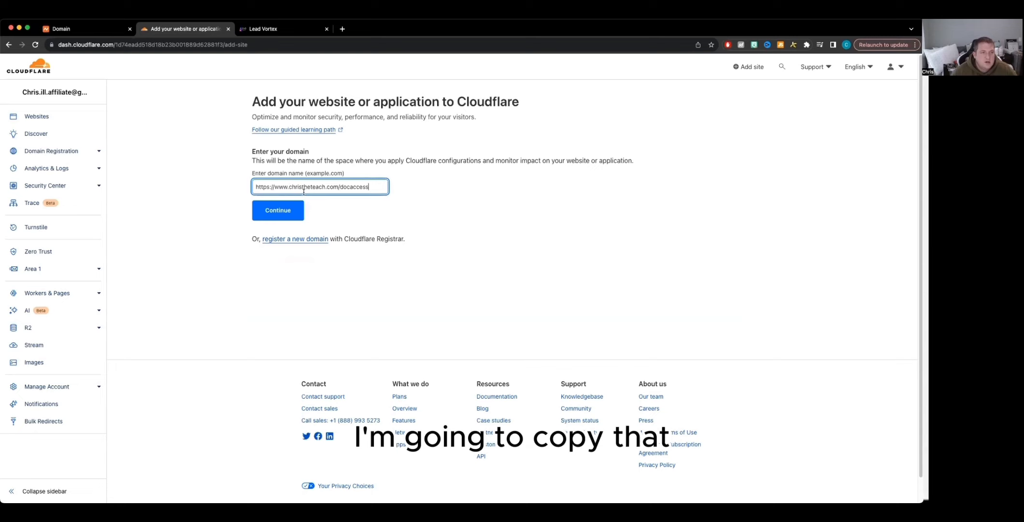
left_click(289, 213)
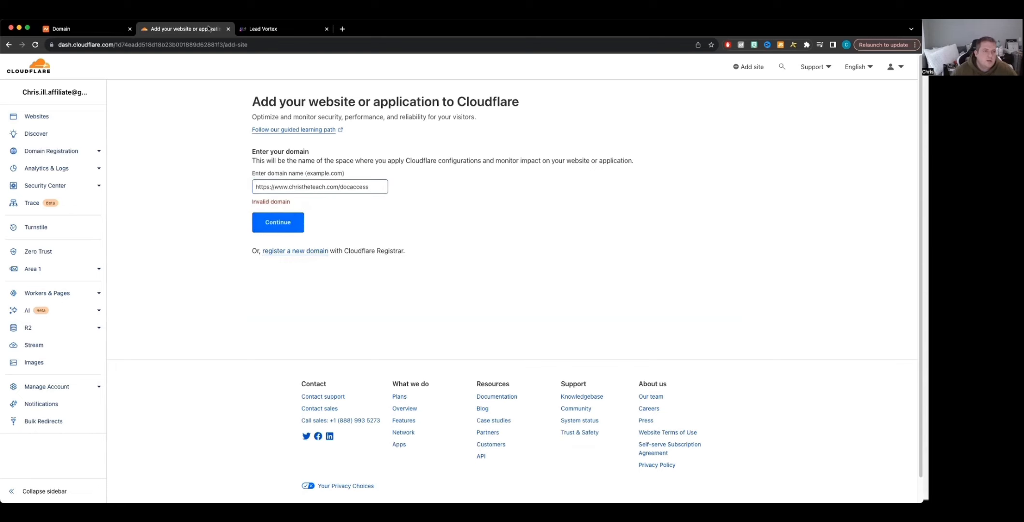
Step: Copy christeacheseverything.xyz from the Namecheap redirect entry and add it as the site domain in Cloudflare
left_click(83, 30)
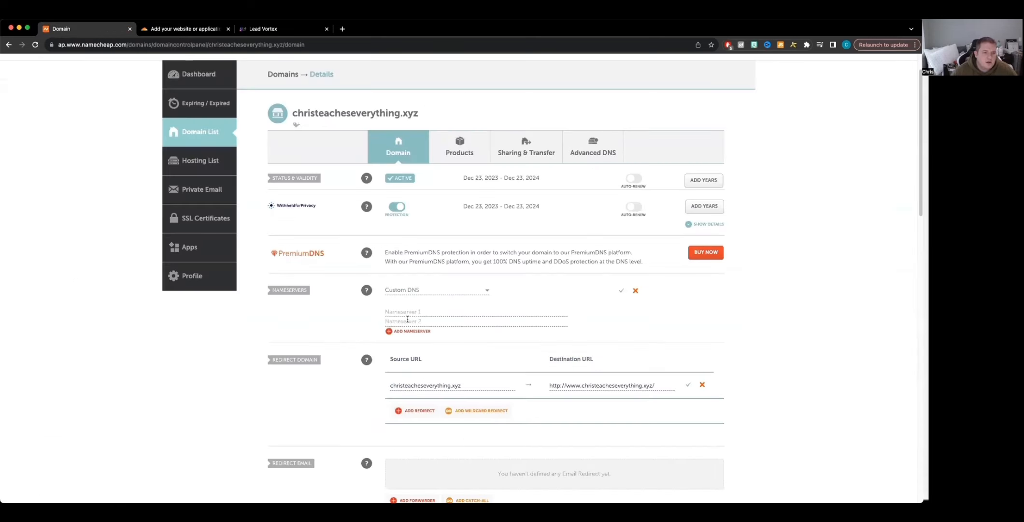
left_click_drag(464, 385, 390, 387)
key("super+c")
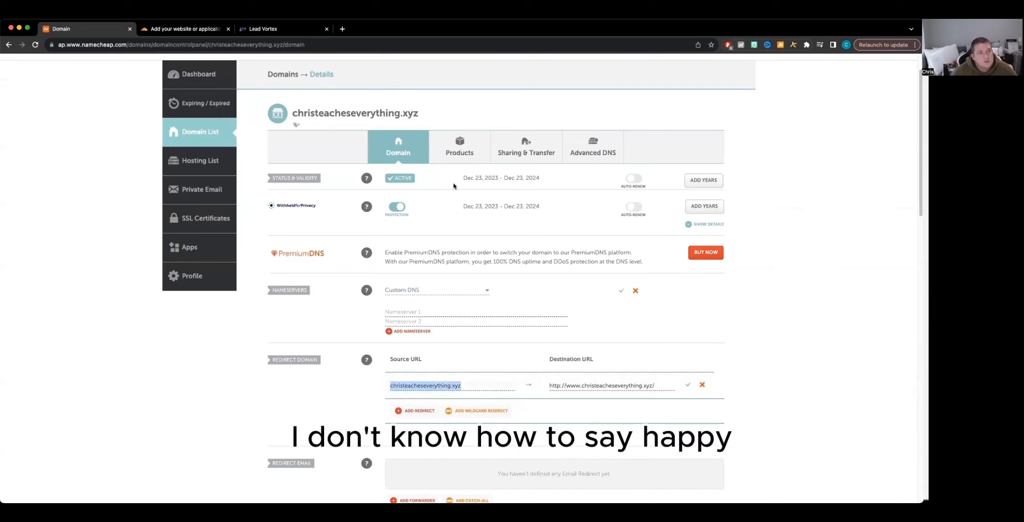
left_click(195, 30)
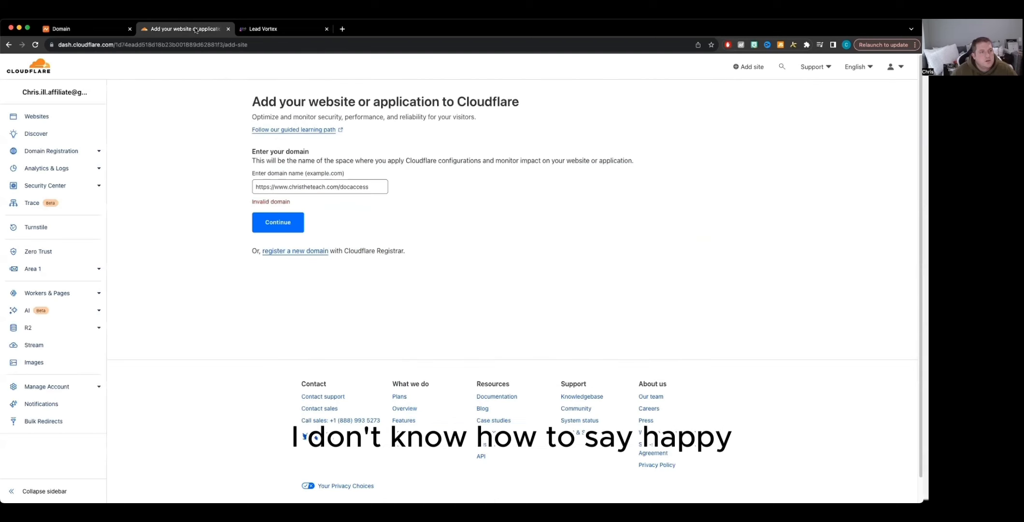
triple_click(302, 186)
key("super+v")
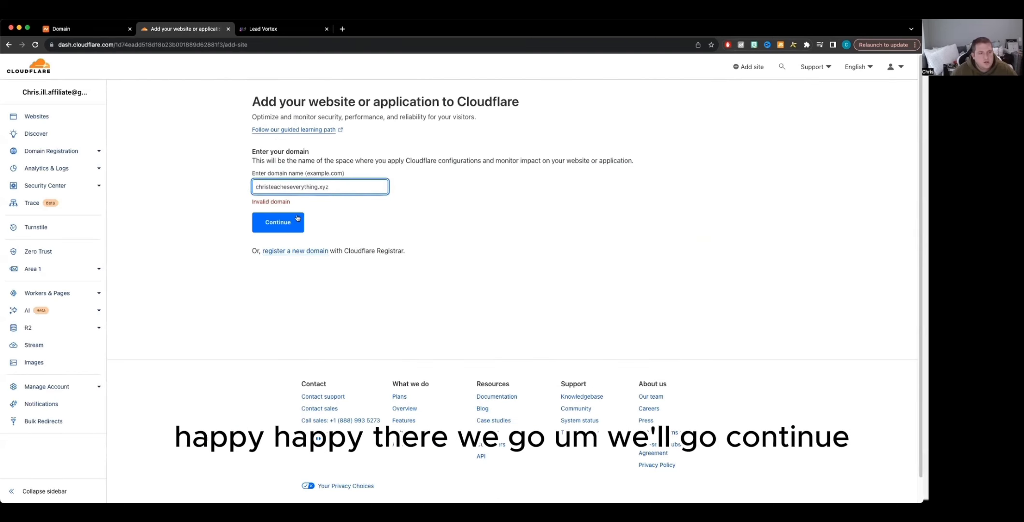
left_click(283, 224)
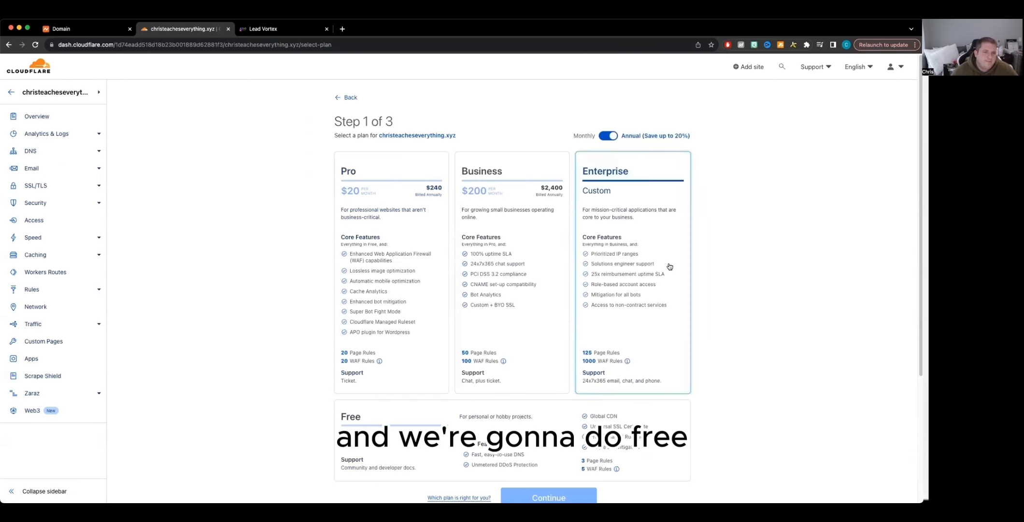
Step: Choose the Free plan and continue past DNS record review, confirming to add records later
scroll(664, 268, "down", 3)
left_click(500, 307)
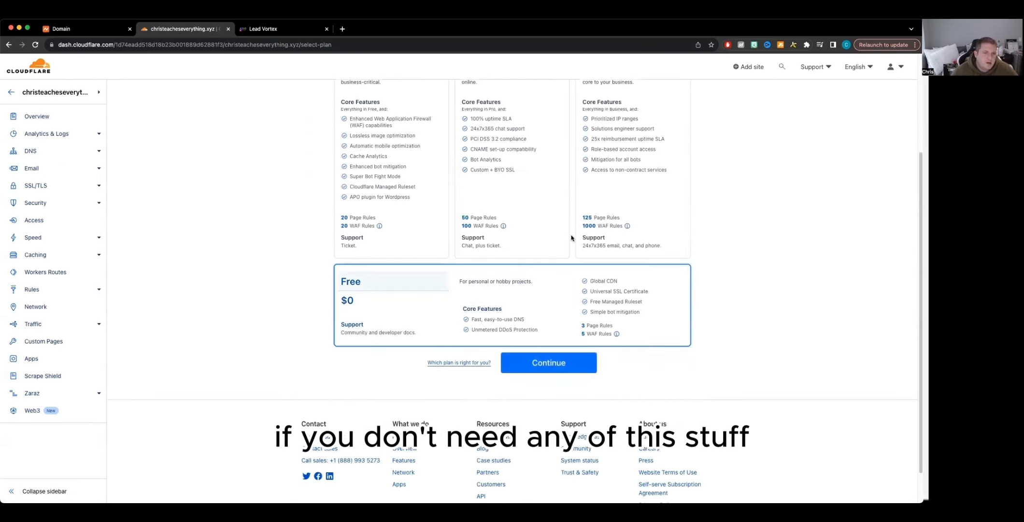
left_click(572, 364)
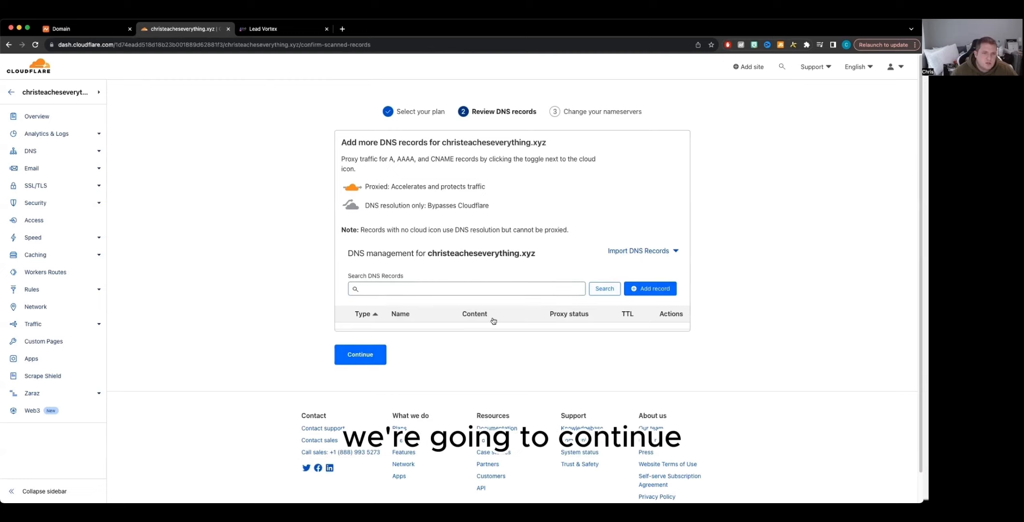
left_click(379, 358)
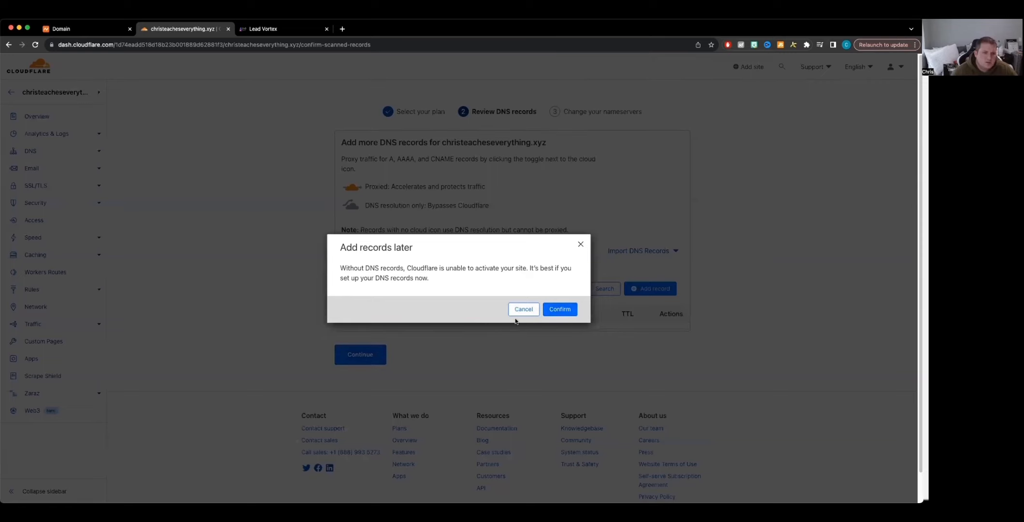
left_click(552, 311)
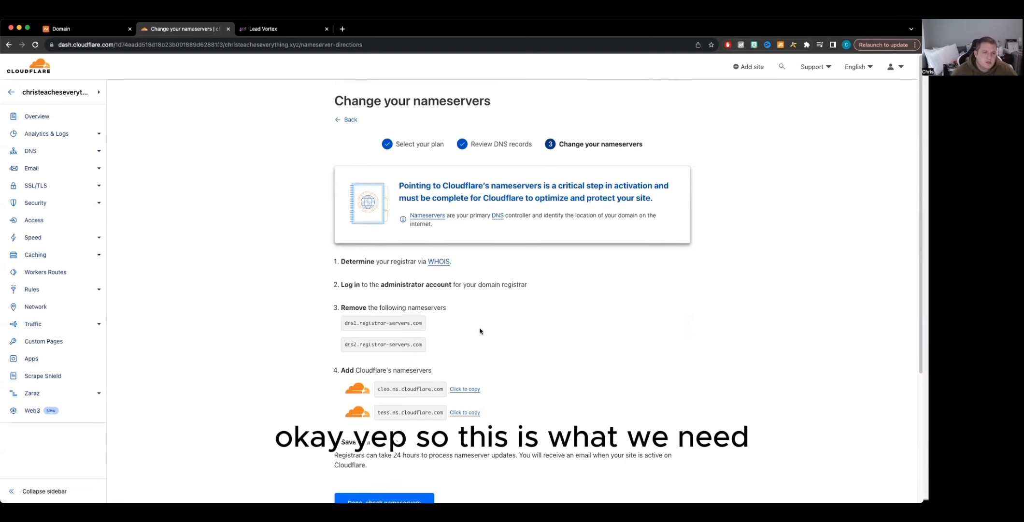
Step: Copy Cloudflare's first nameserver cleo.ns.cloudflare.com and paste it as Nameserver 1 in Namecheap
scroll(474, 334, "down", 3)
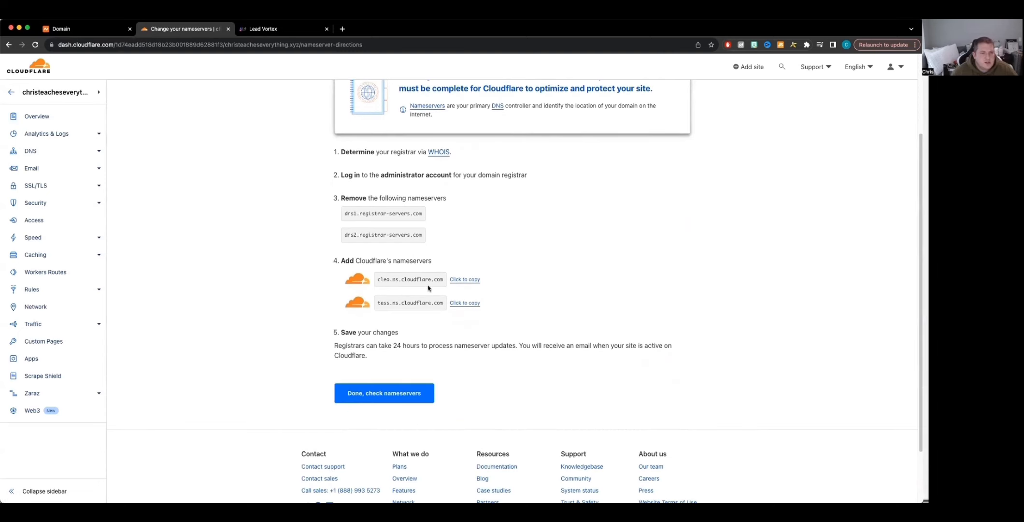
left_click(466, 280)
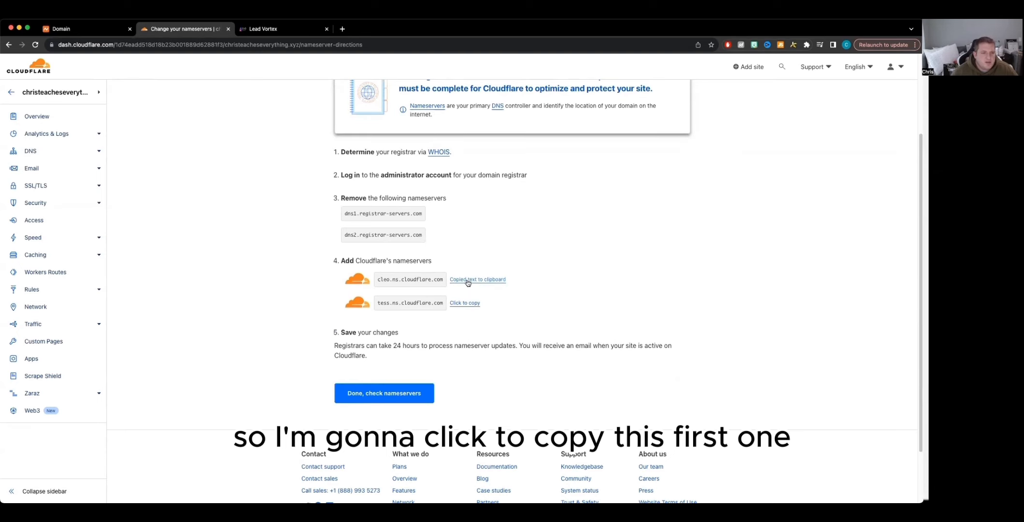
left_click(90, 34)
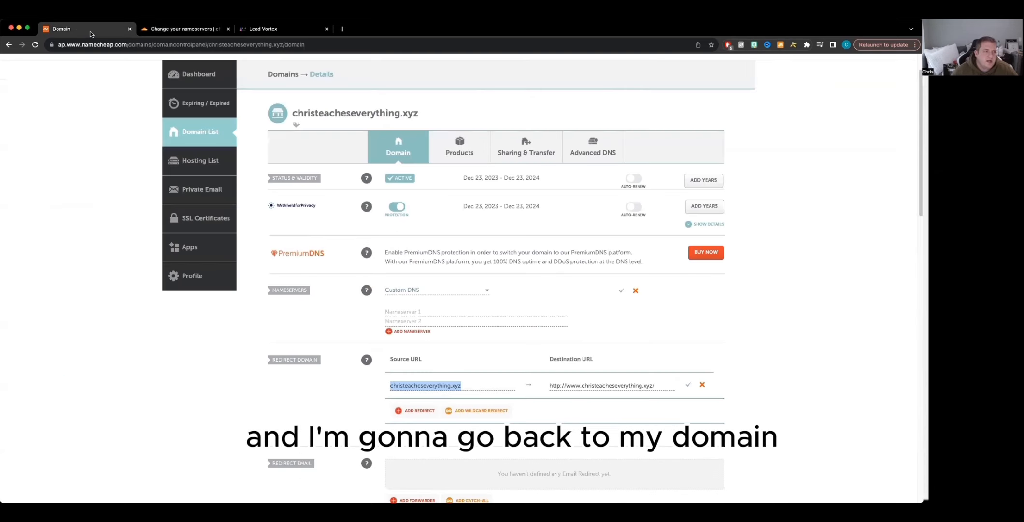
left_click(407, 312)
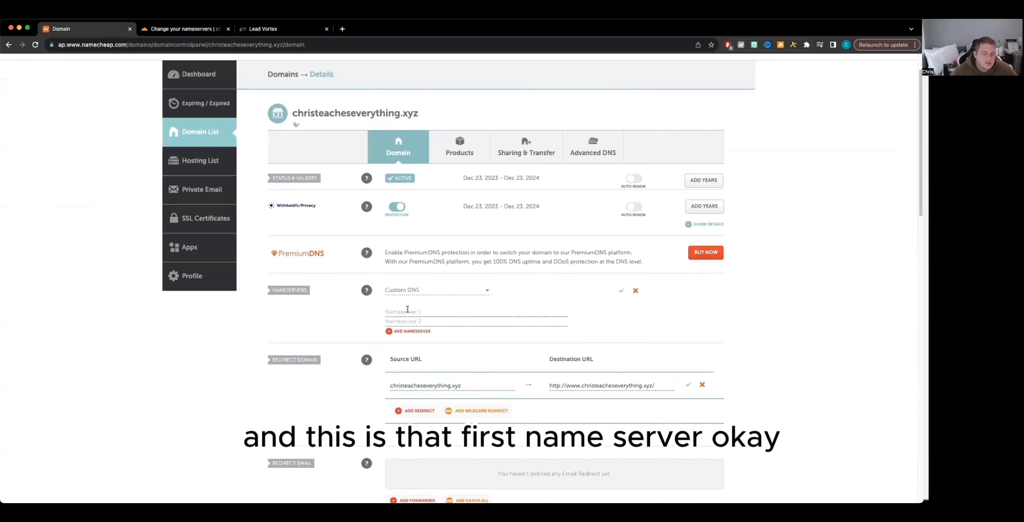
key("super+v")
Step: Copy tess.ns.cloudflare.com into Nameserver 2 and save the custom nameservers in Namecheap
left_click(181, 30)
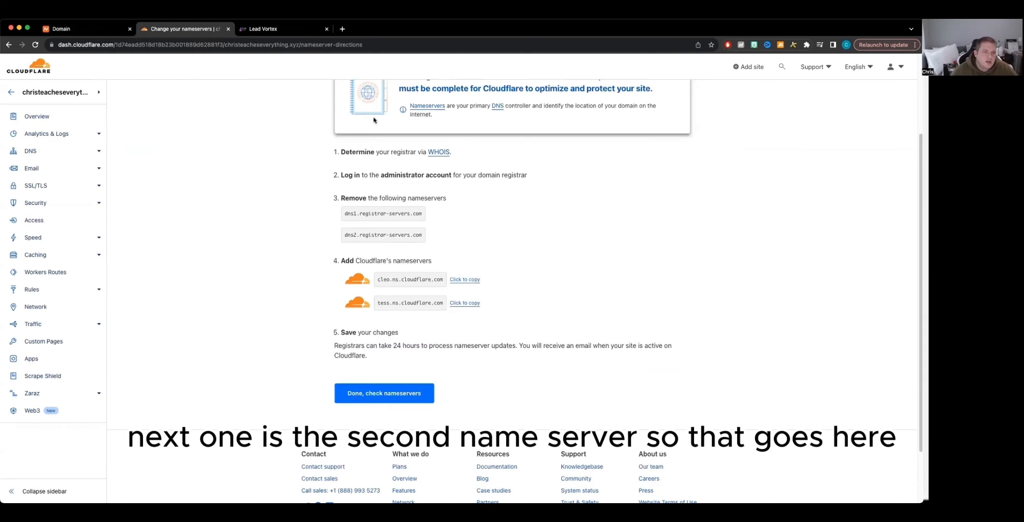
left_click(459, 304)
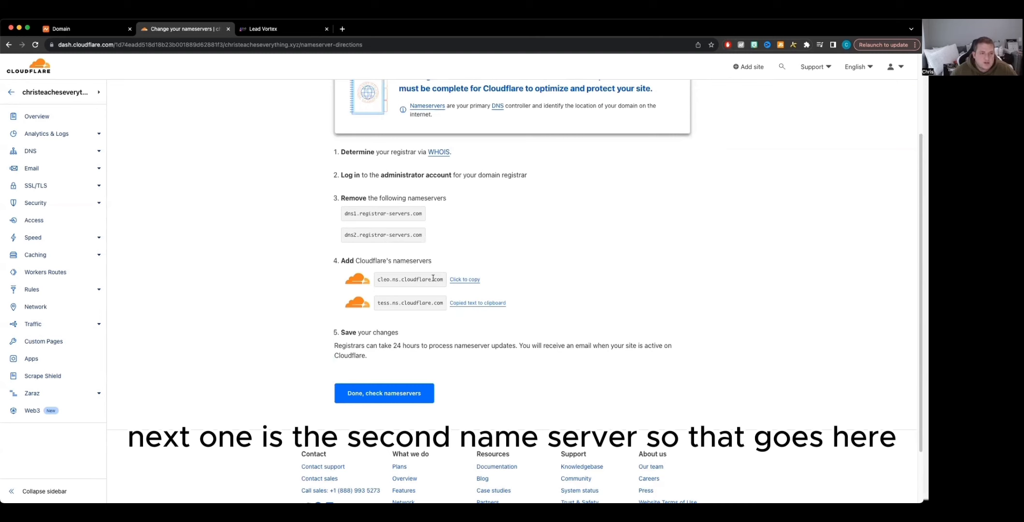
left_click(87, 31)
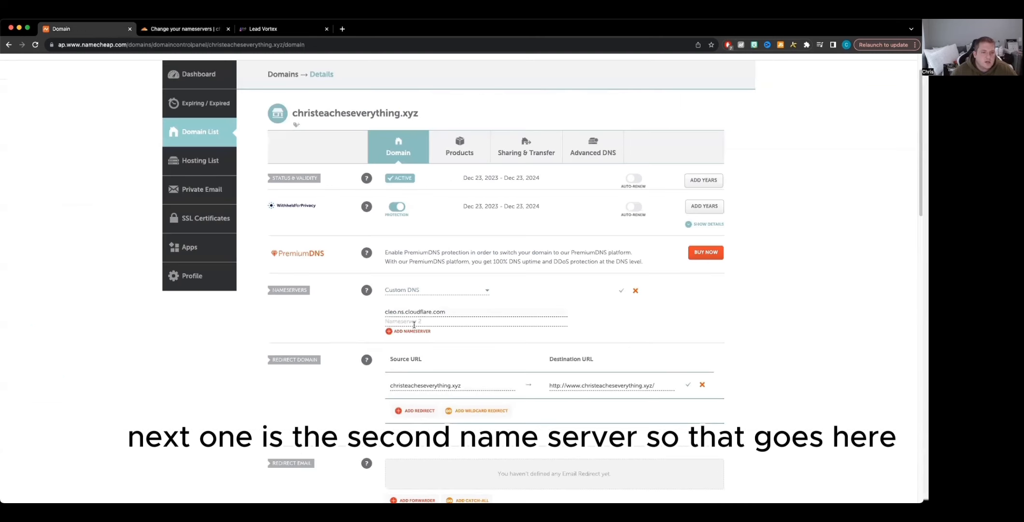
key("super+v")
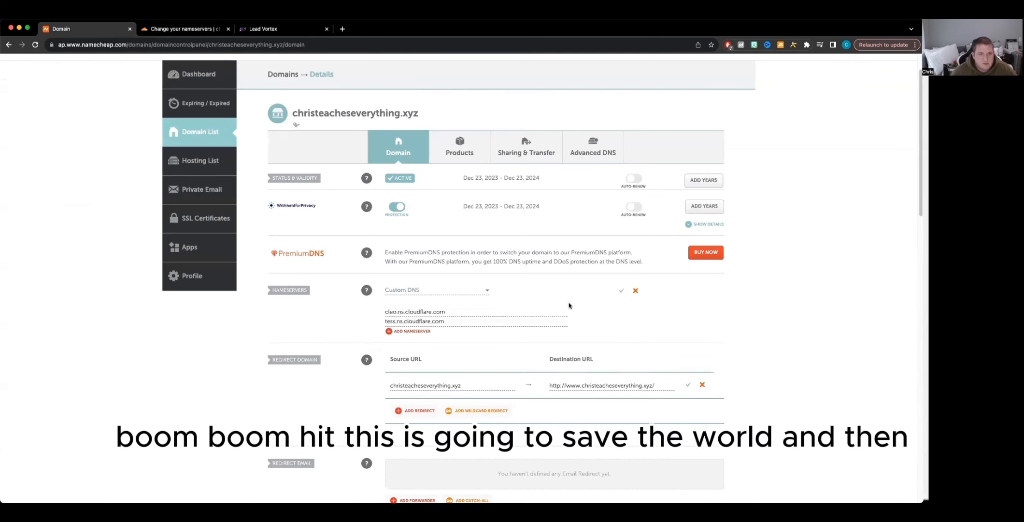
left_click(621, 290)
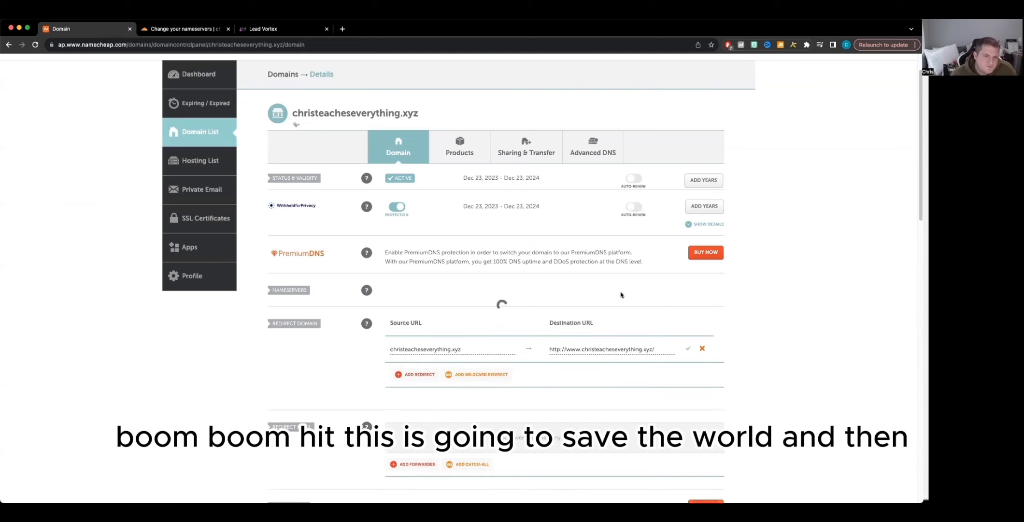
Step: Finish the nameserver step in Cloudflare and postpone the Quick Start Guide
left_click(177, 30)
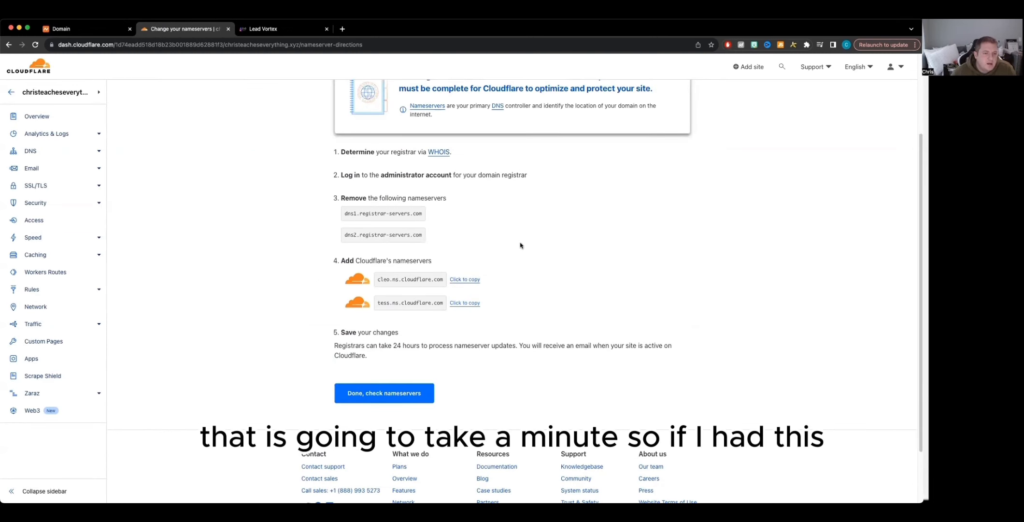
left_click(378, 393)
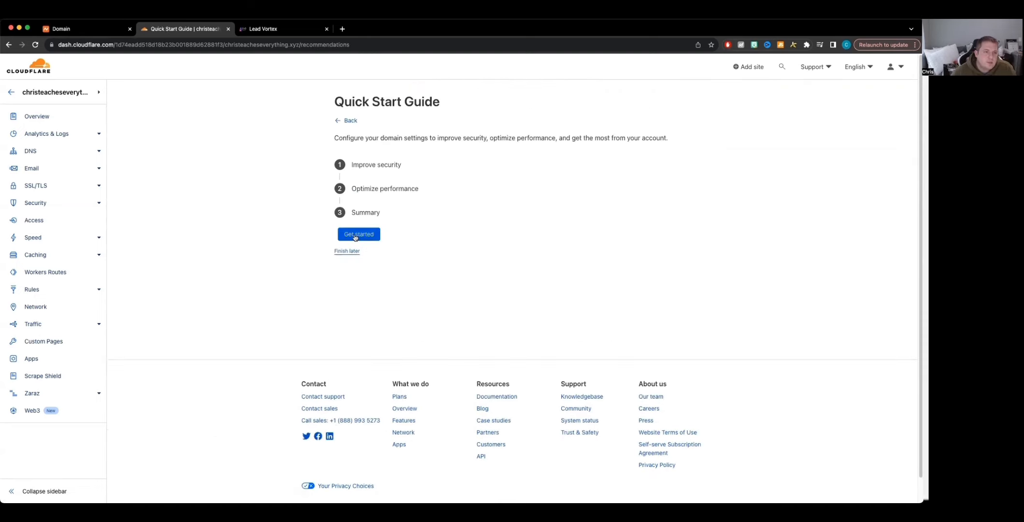
left_click(348, 251)
scroll(499, 351, "down", 10)
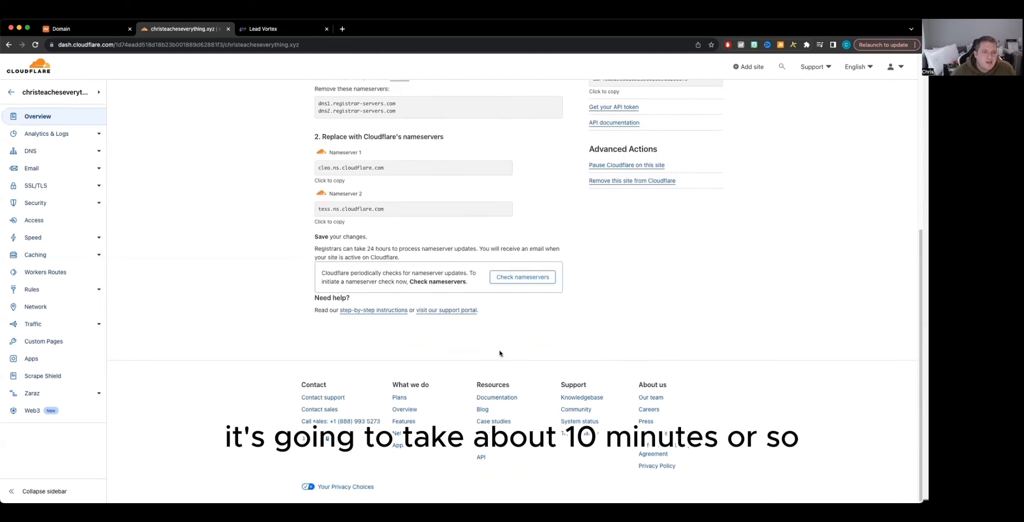
Step: Examine the nameserver setup status on the site's overview page
scroll(532, 300, "up", 3)
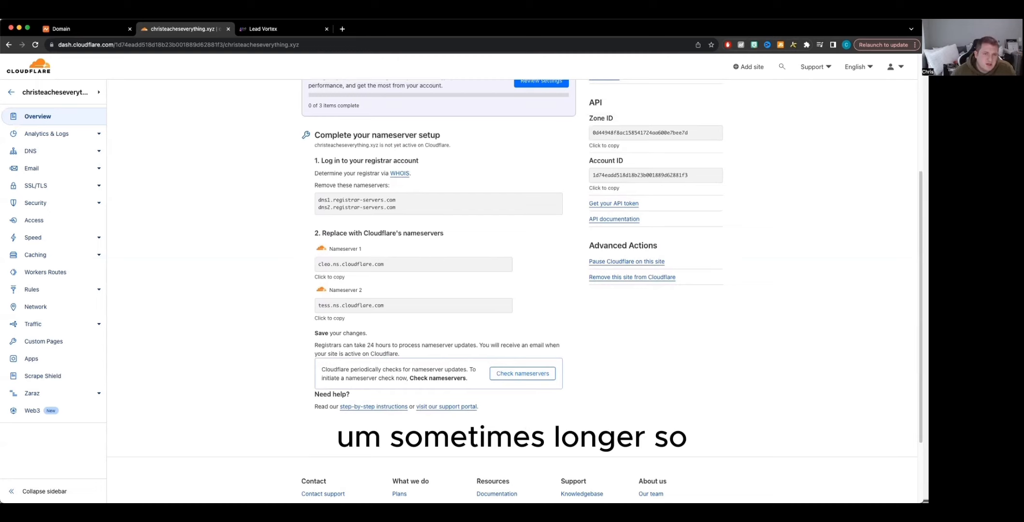
scroll(511, 290, "up", 4)
scroll(512, 289, "down", 5)
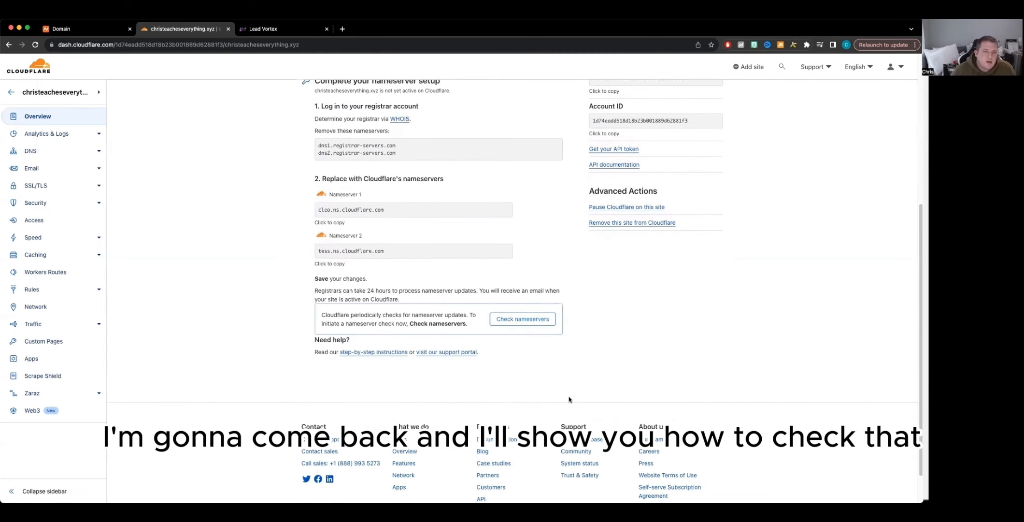
scroll(569, 399, "up", 5)
scroll(579, 401, "down", 3)
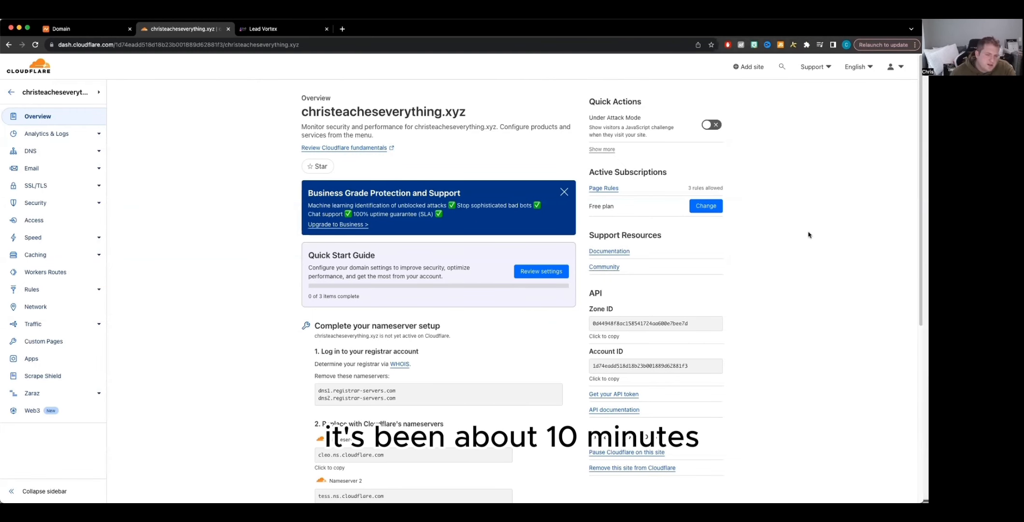
scroll(556, 402, "down", 3)
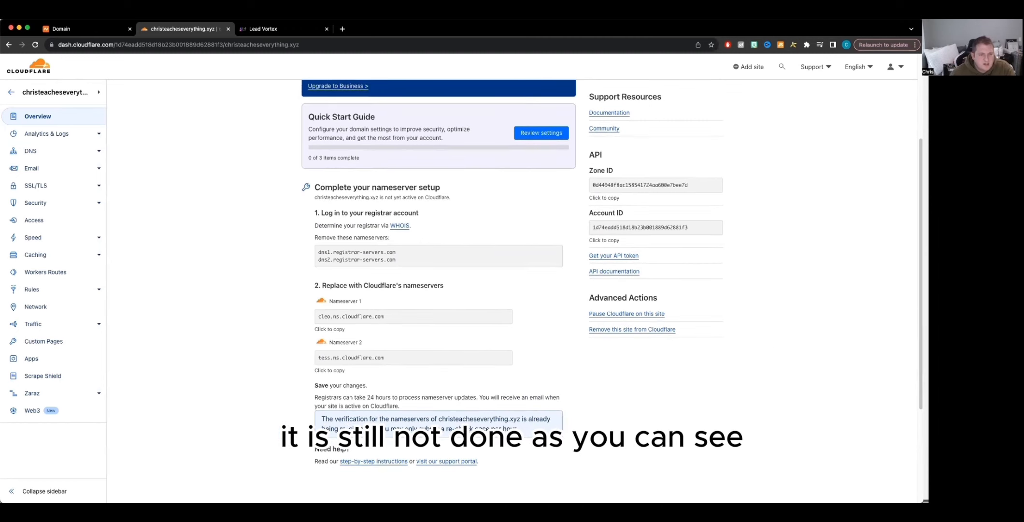
scroll(477, 397, "up", 3)
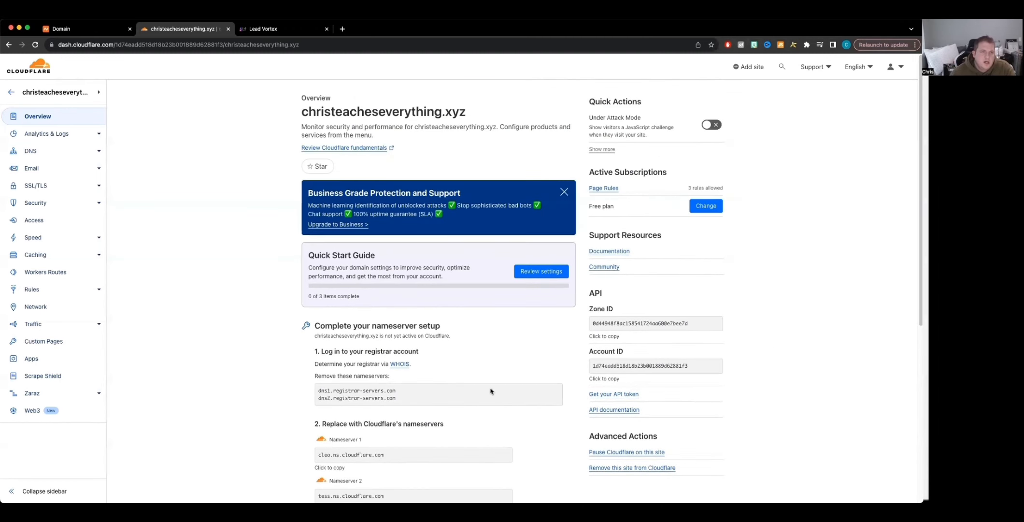
Step: Start the Quick Start Guide and save Automatic HTTPS Rewrites and Always Use HTTPS both turned on
left_click(534, 274)
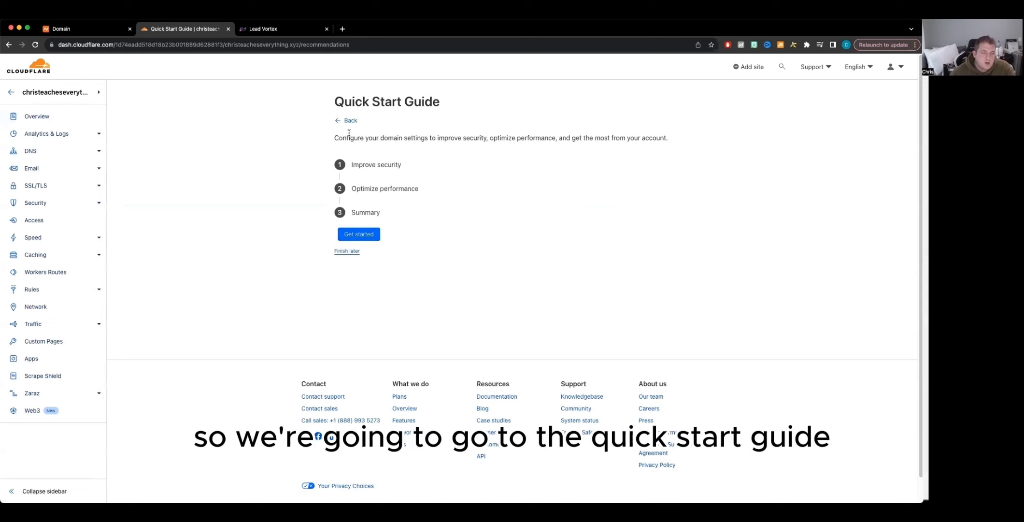
left_click(374, 236)
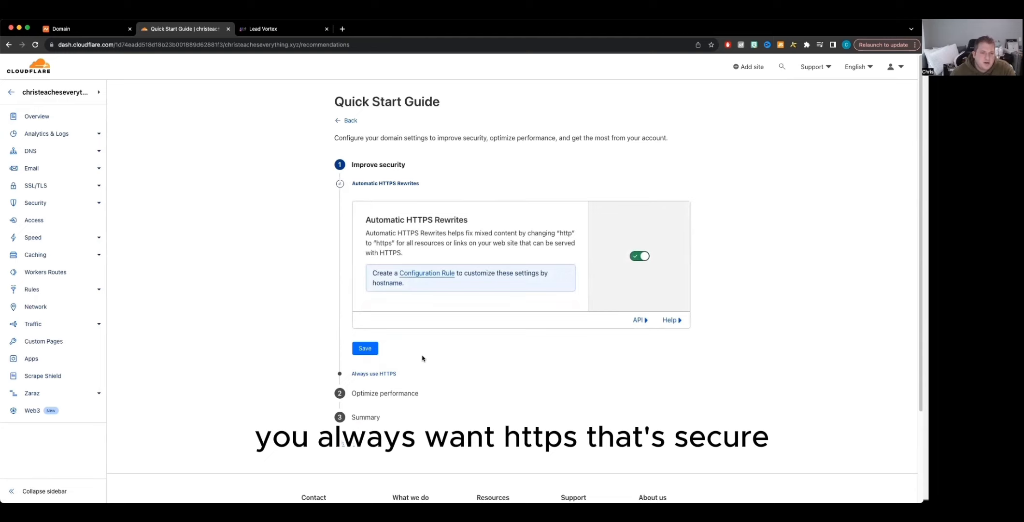
left_click(365, 348)
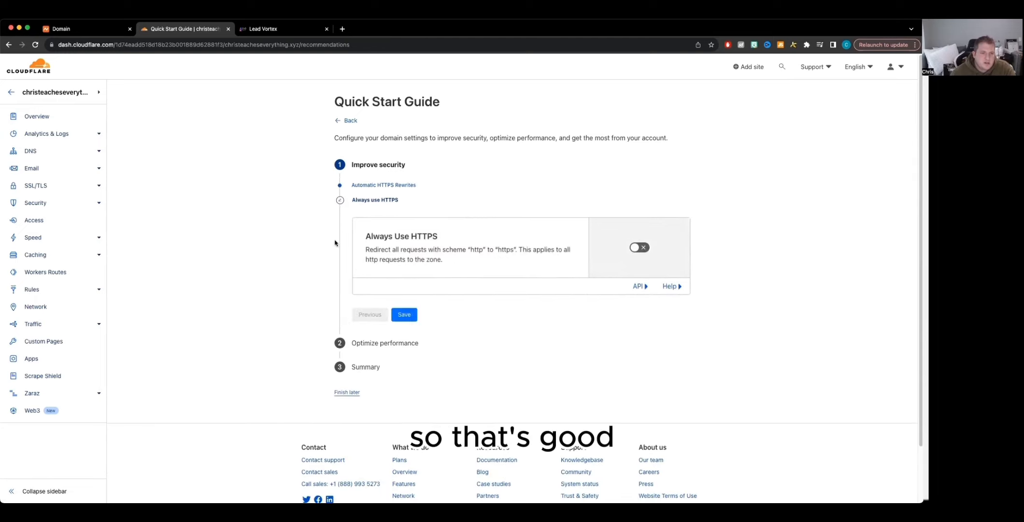
left_click(639, 247)
left_click(404, 314)
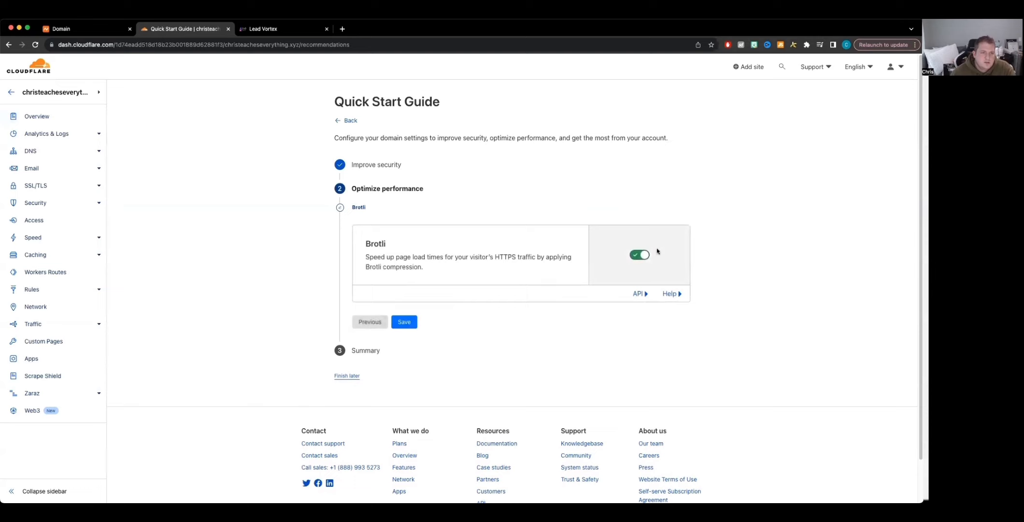
Step: Save Brotli turned on and finish the Quick Start Guide
left_click(404, 322)
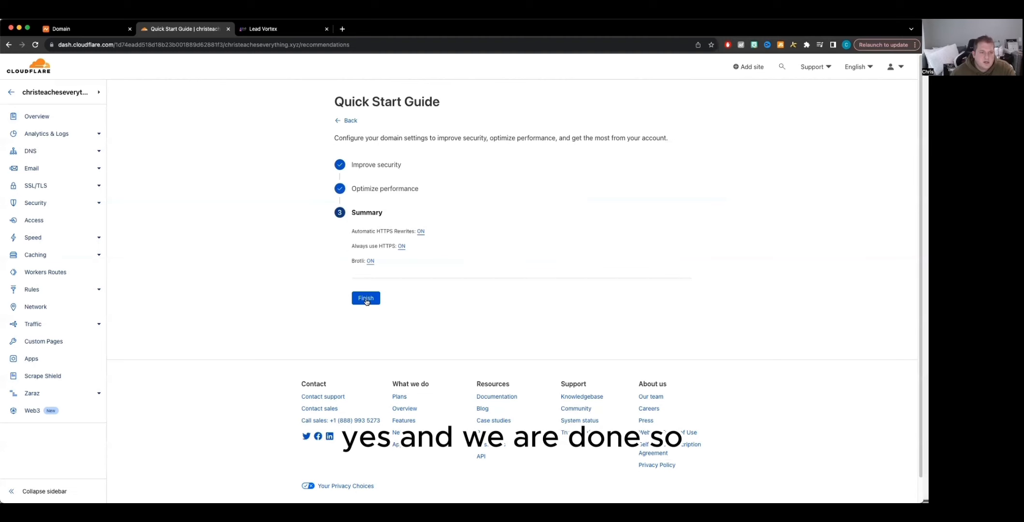
left_click(366, 298)
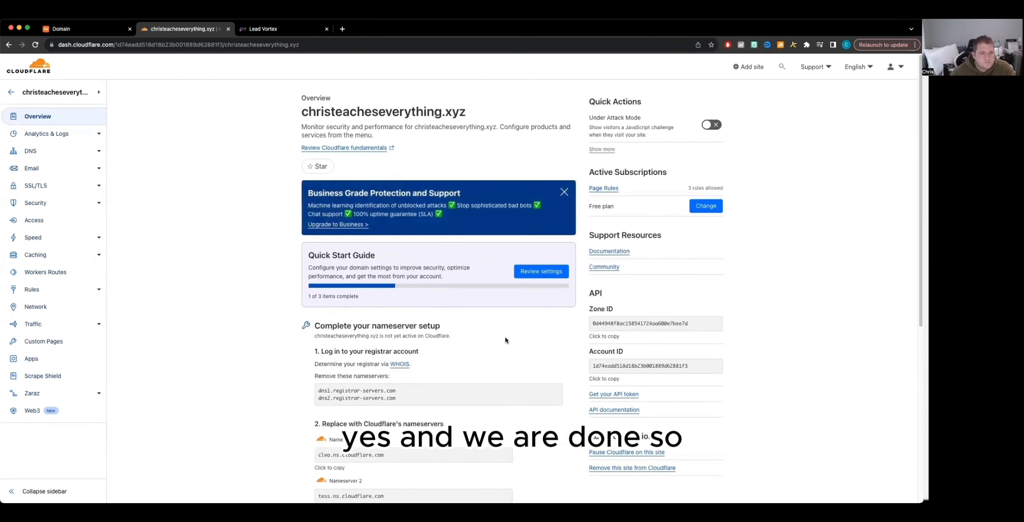
Step: Reopen the Quick Start Guide and examine the Configuration Rules, Redirect Rules and overview nameserver pages
left_click(541, 270)
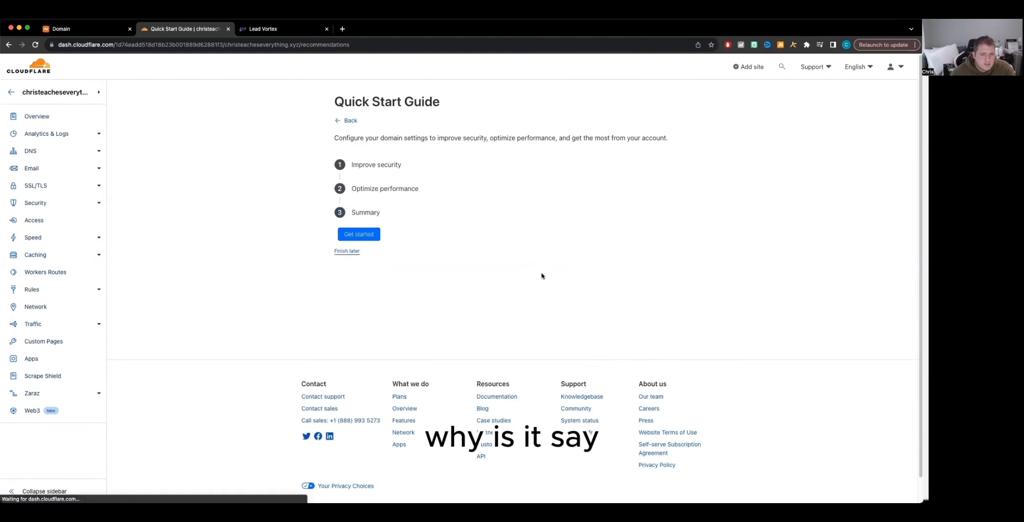
left_click(356, 237)
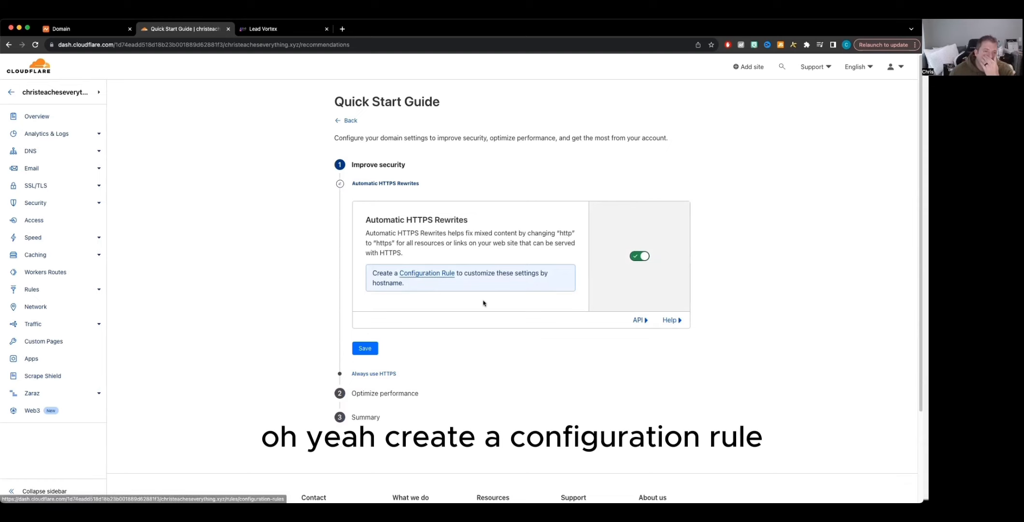
left_click(430, 277)
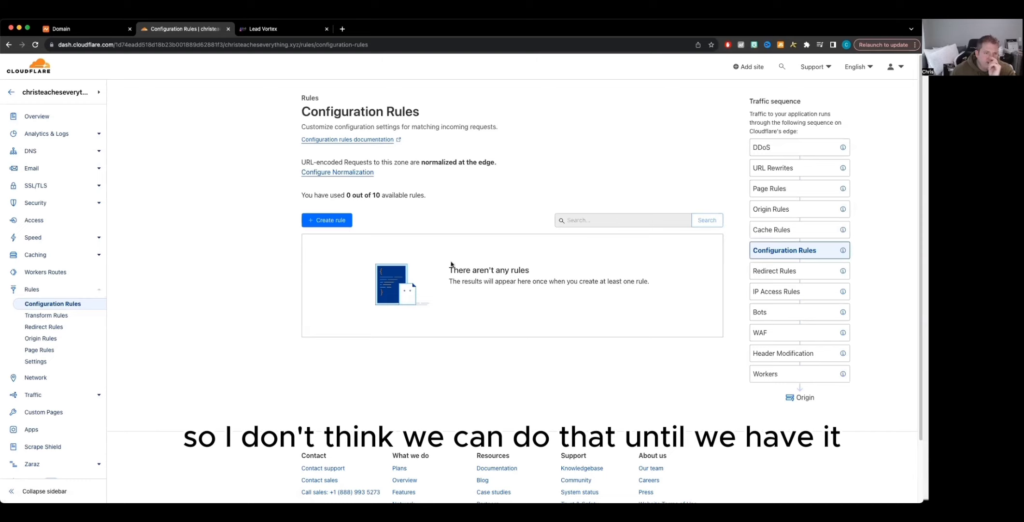
left_click(42, 327)
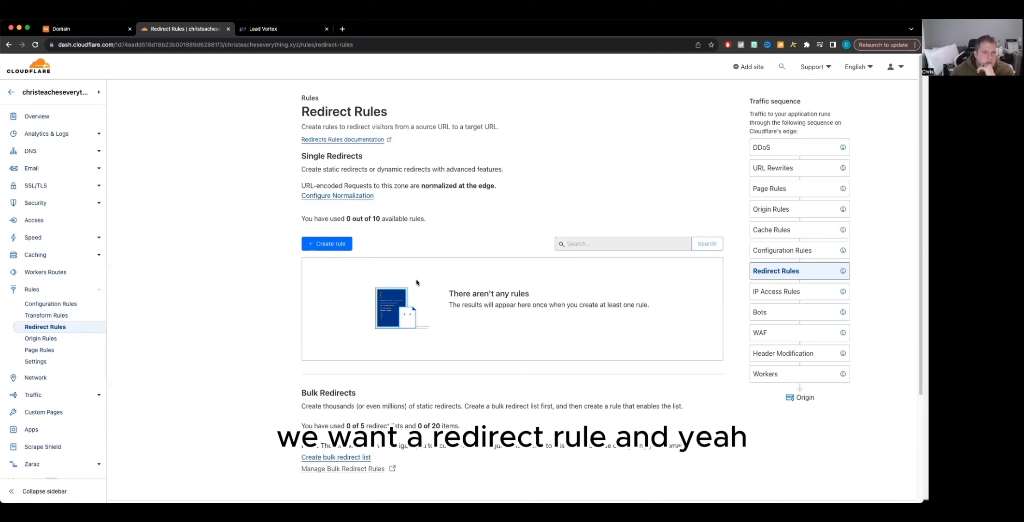
scroll(417, 282, "down", 3)
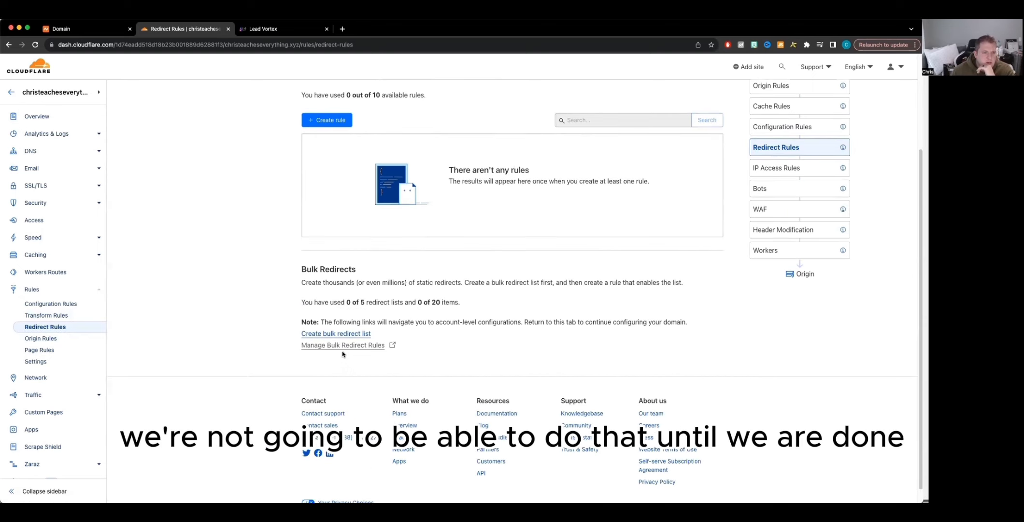
scroll(348, 340, "up", 3)
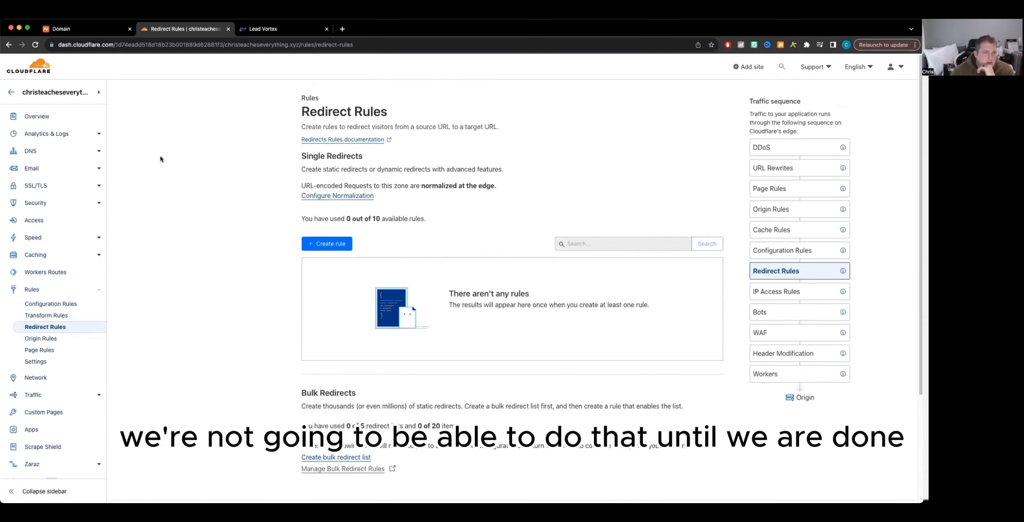
left_click(38, 116)
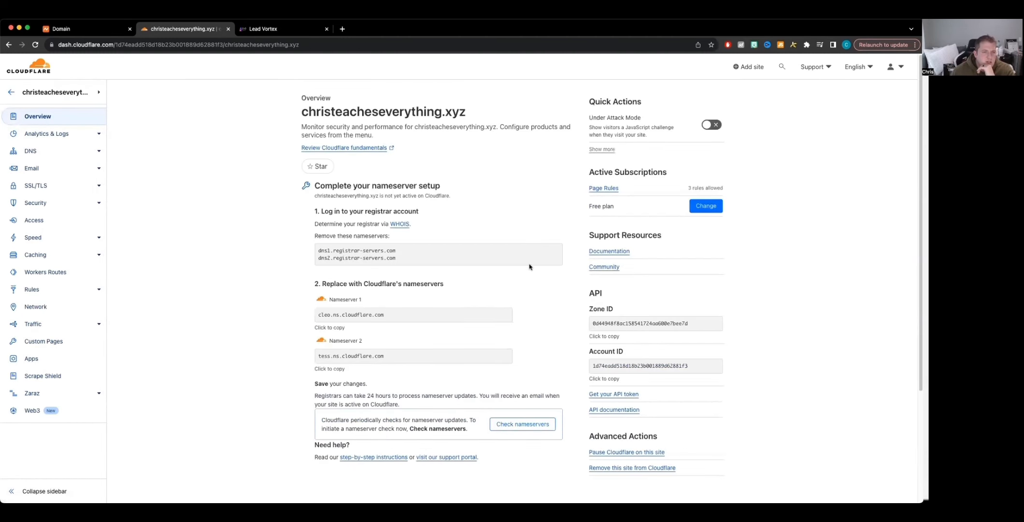
scroll(529, 267, "down", 3)
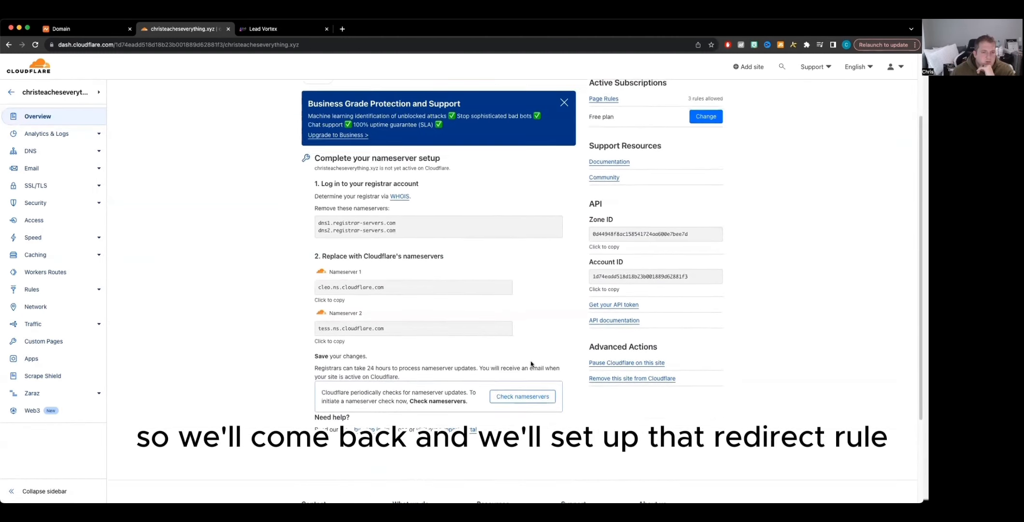
scroll(530, 363, "up", 2)
scroll(539, 302, "up", 1)
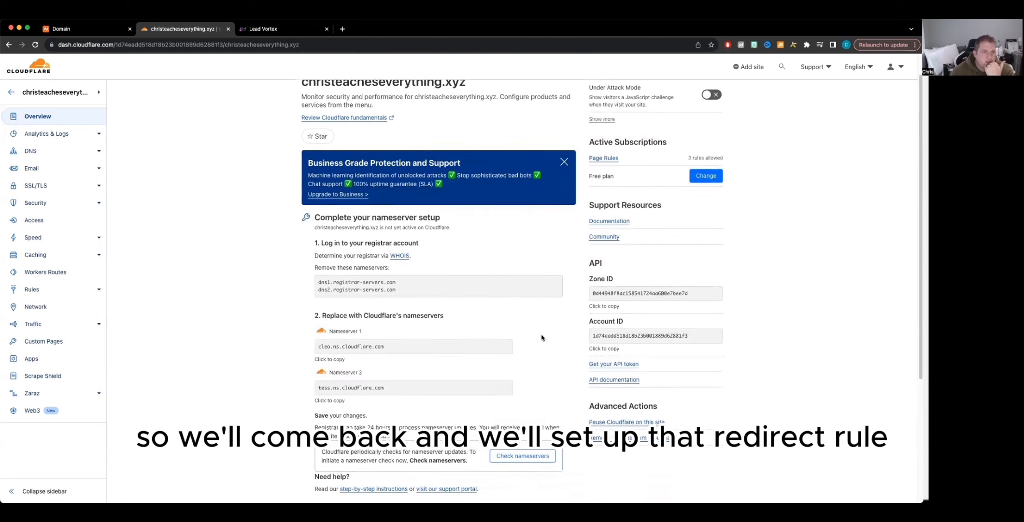
scroll(537, 285, "down", 1)
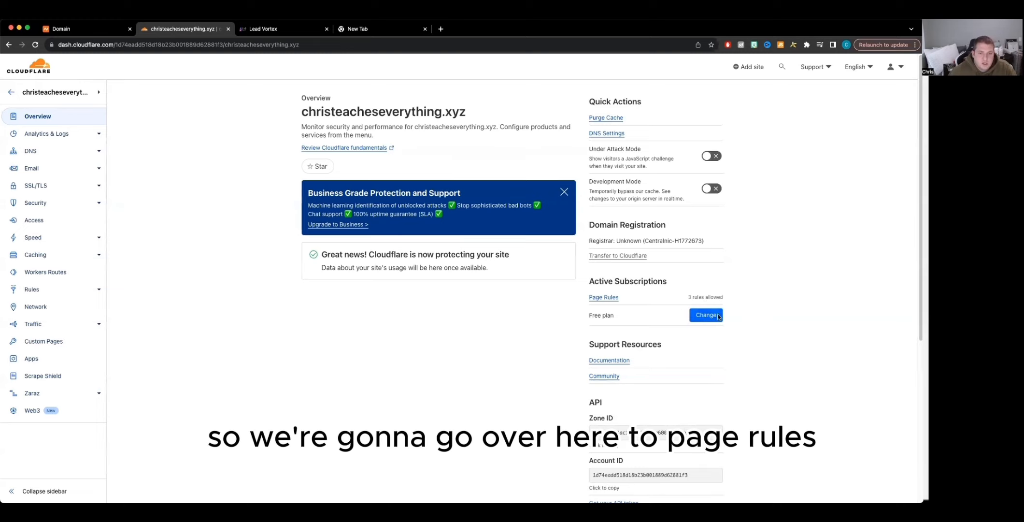
Step: Create a new page rule whose URL pattern is christeacheseverything.xyz/*, copying the domain name from the Namecheap tab
left_click(599, 299)
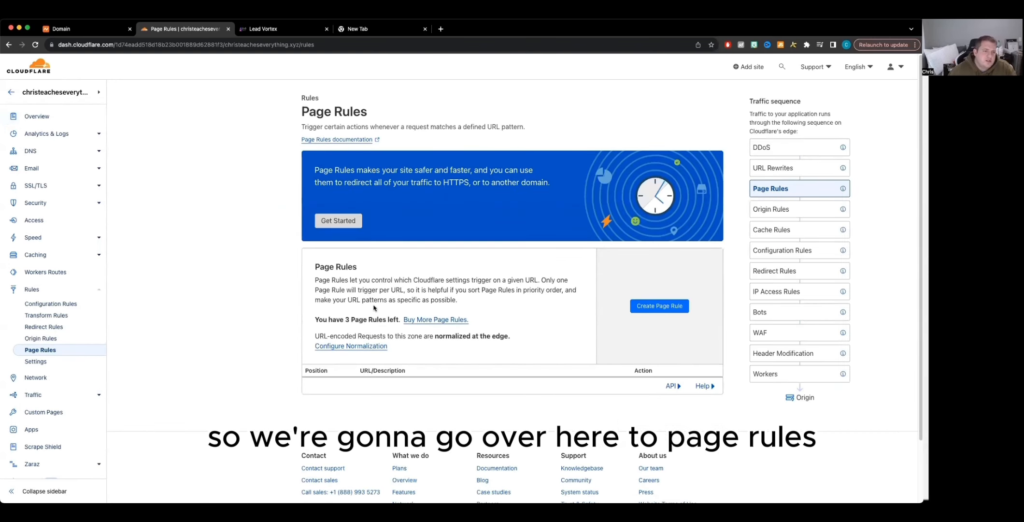
left_click(674, 307)
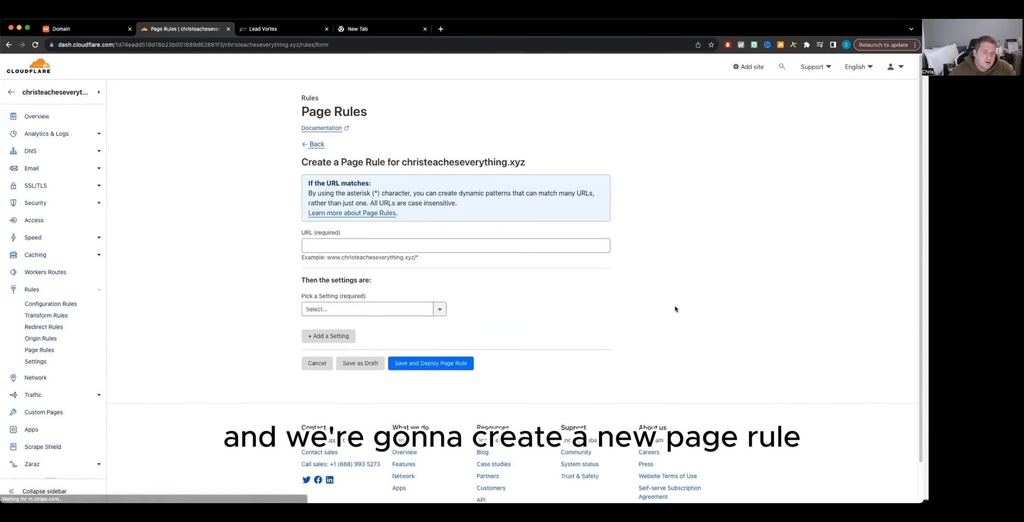
left_click(358, 245)
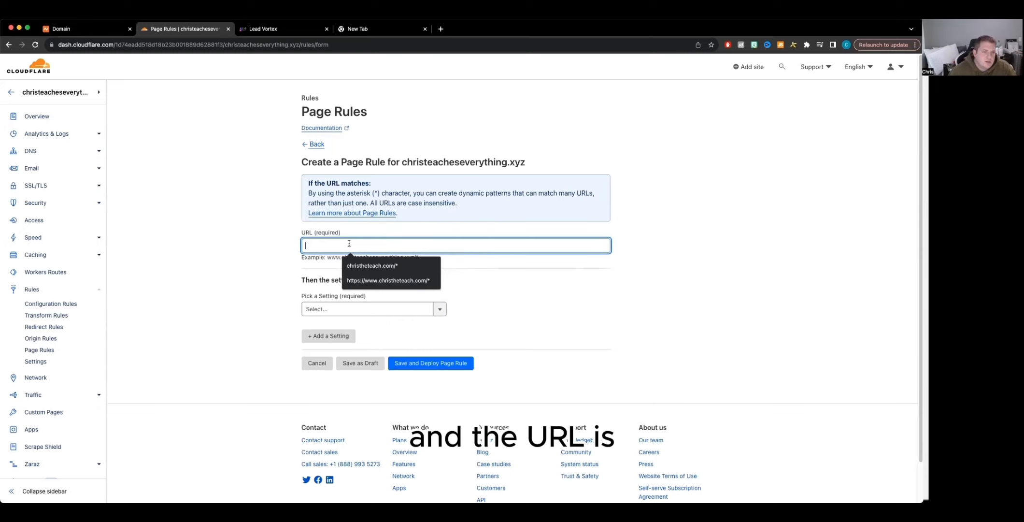
left_click(72, 30)
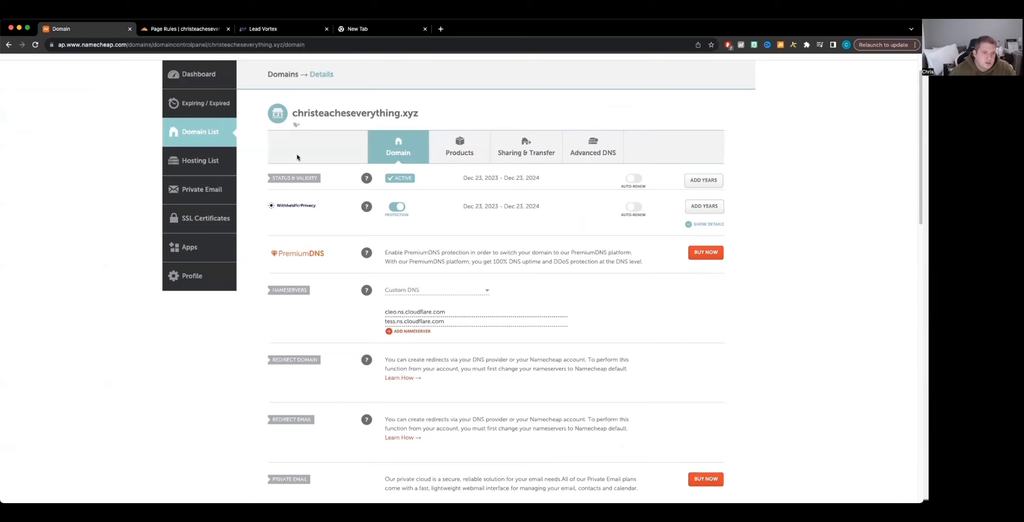
left_click_drag(420, 113, 293, 114)
key("super+c")
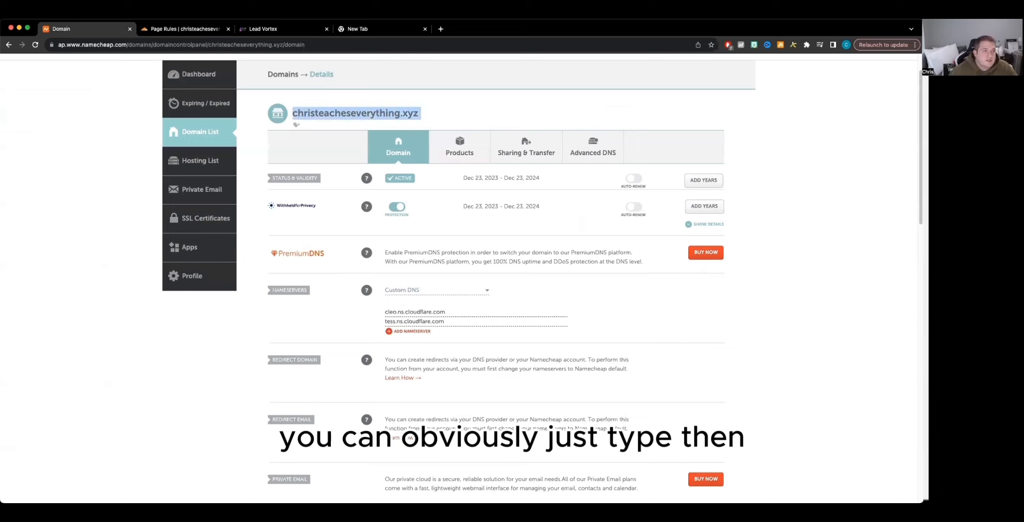
left_click(181, 30)
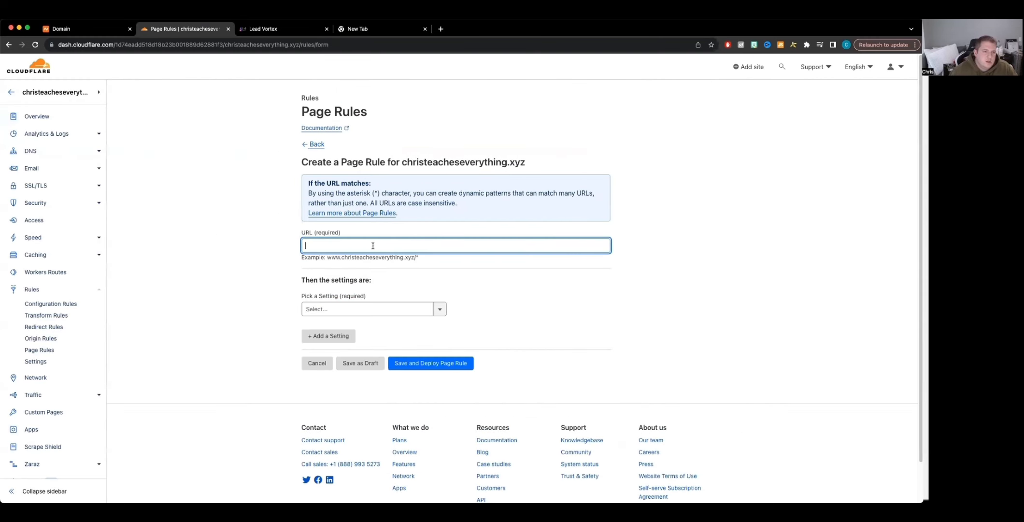
key("super+v")
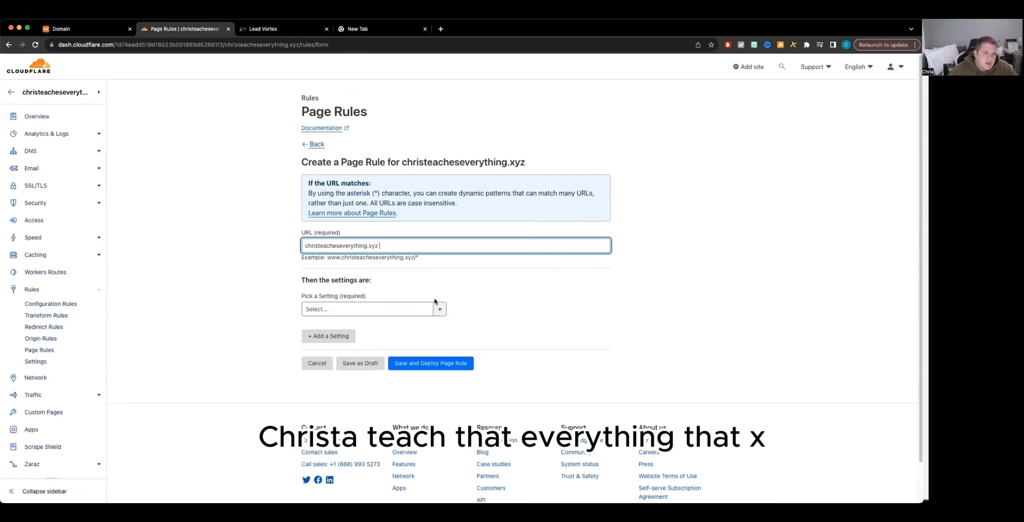
key("BackSpace")
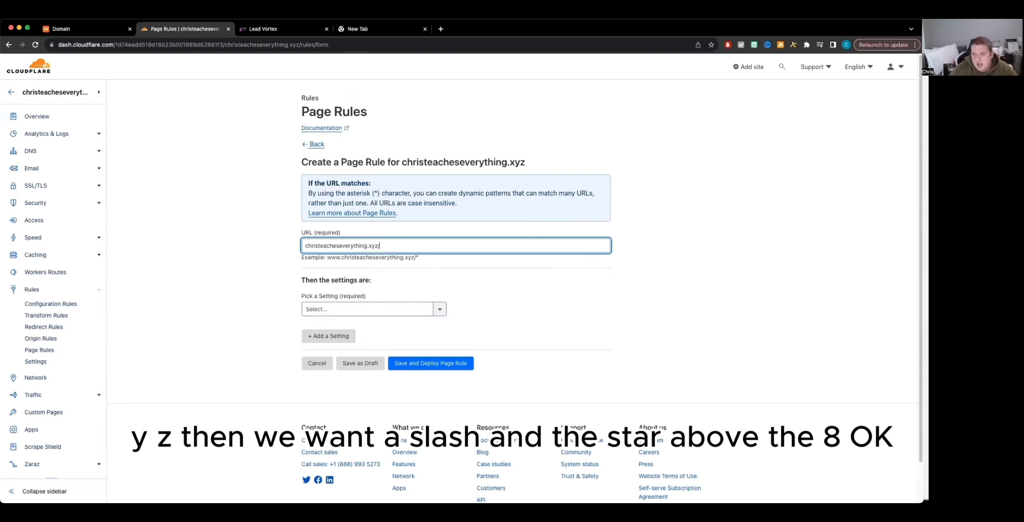
type("/")
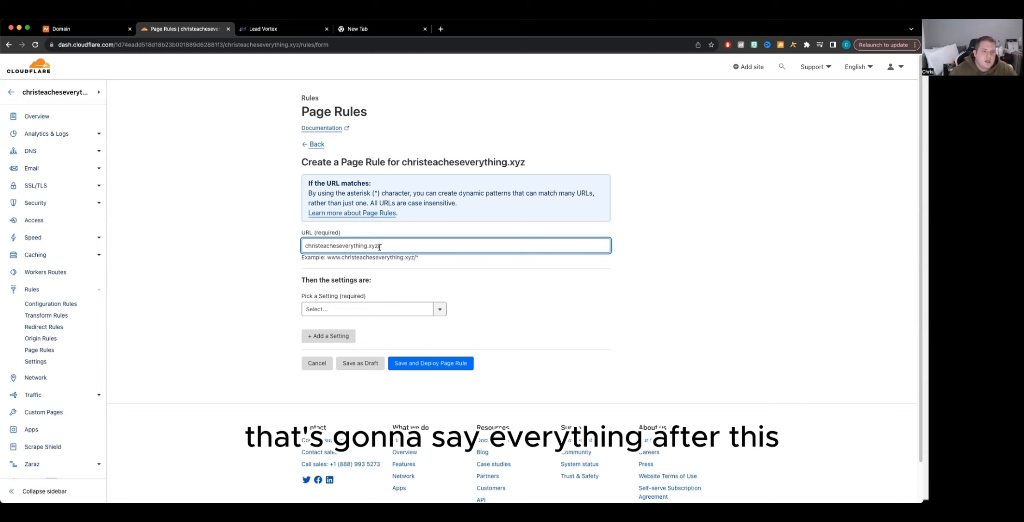
type("*")
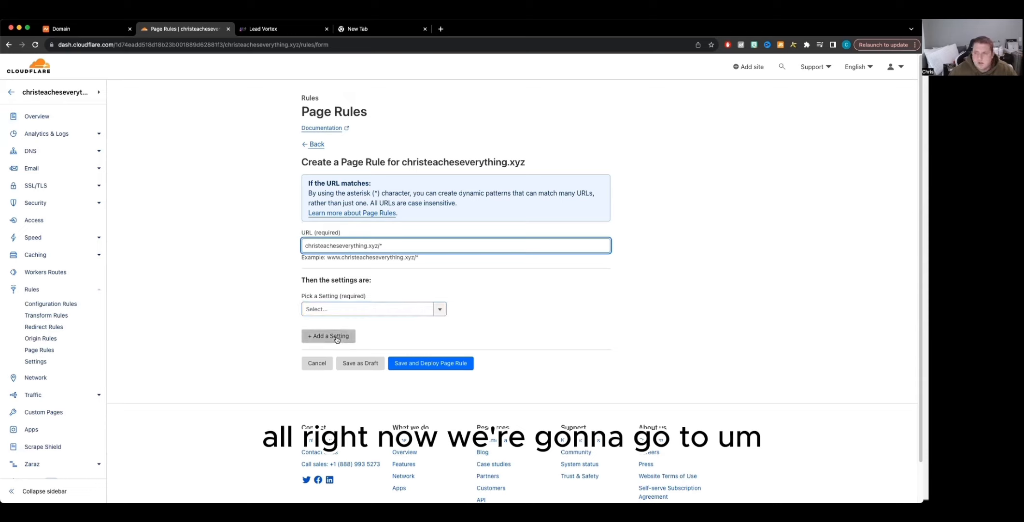
Step: Set the page rule's setting to Forwarding URL with status code 301 - Permanent Redirect
left_click(392, 306)
scroll(361, 357, "down", 1)
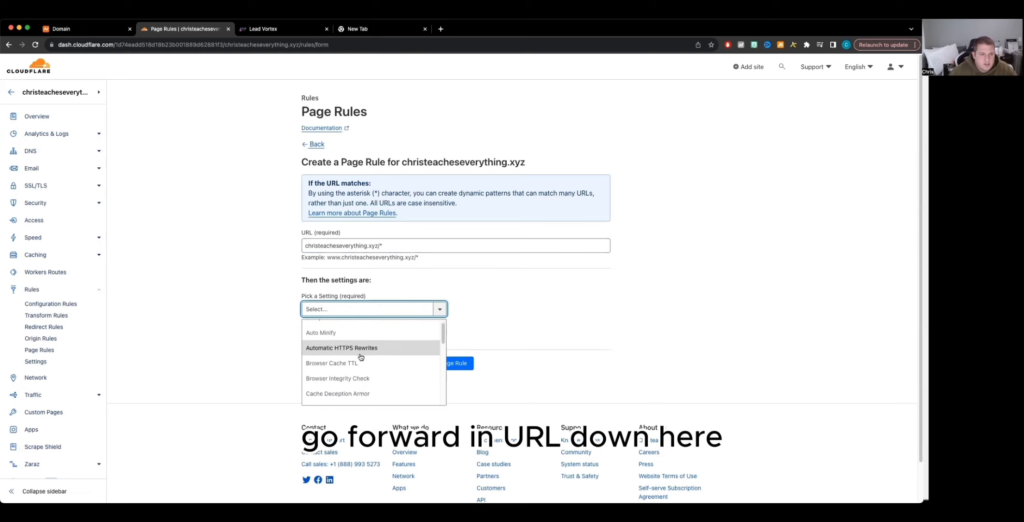
scroll(361, 356, "down", 5)
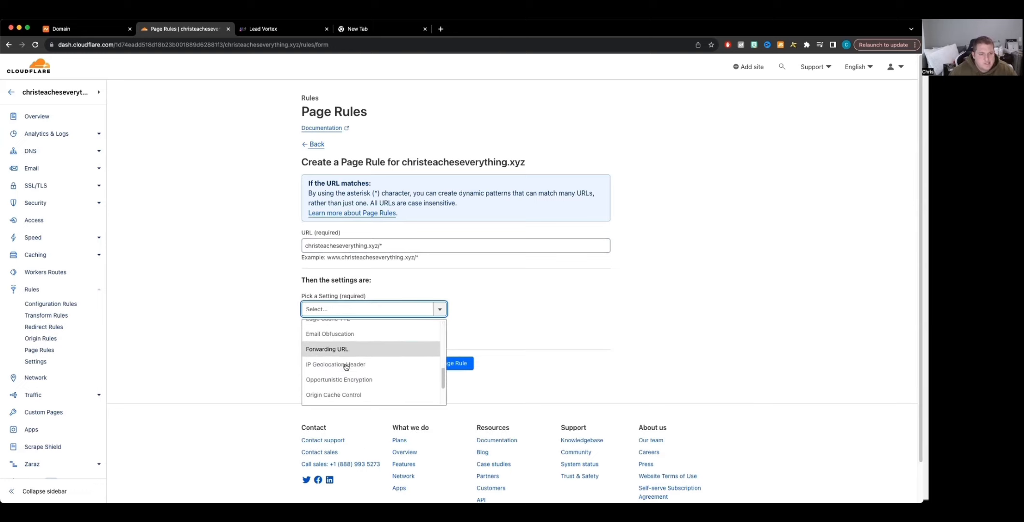
scroll(346, 366, "down", 5)
scroll(345, 326, "up", 10)
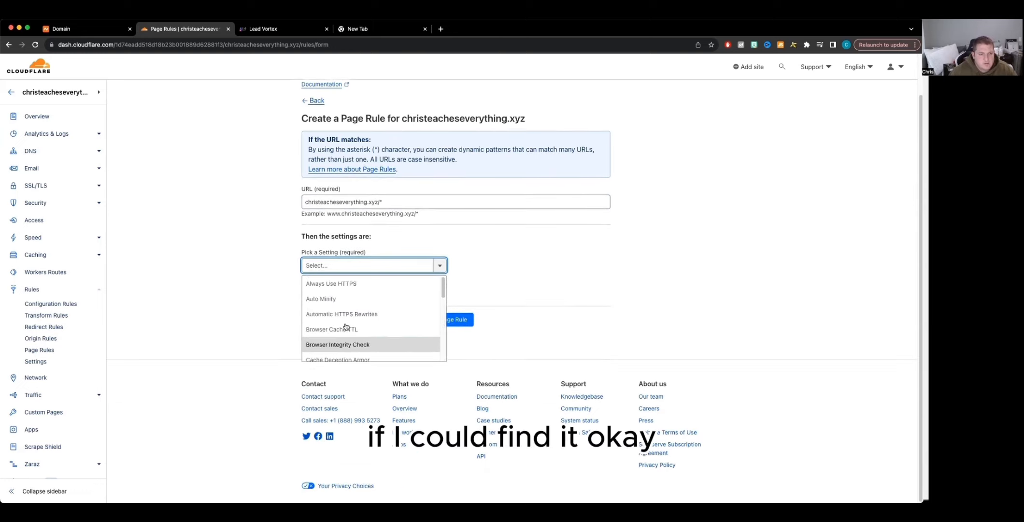
type("f")
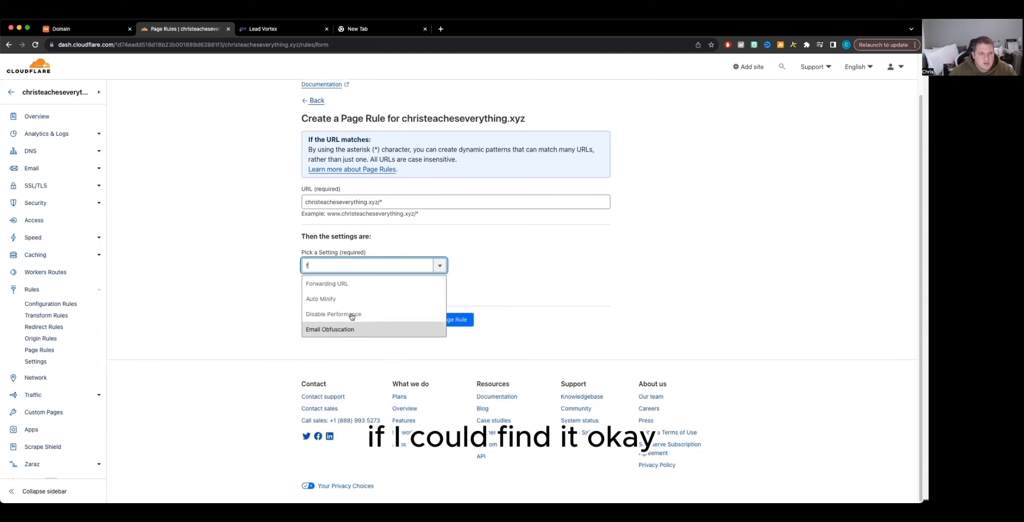
left_click(351, 284)
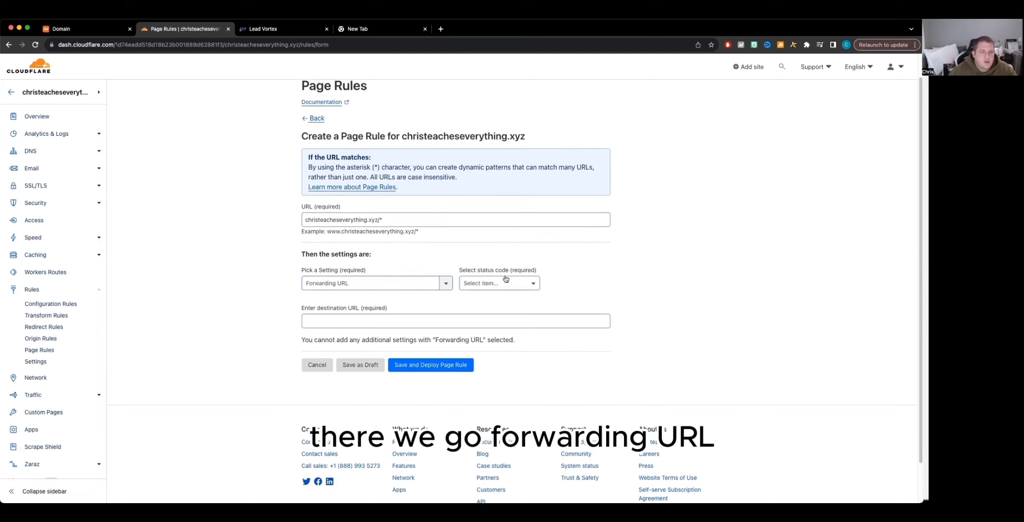
left_click(521, 284)
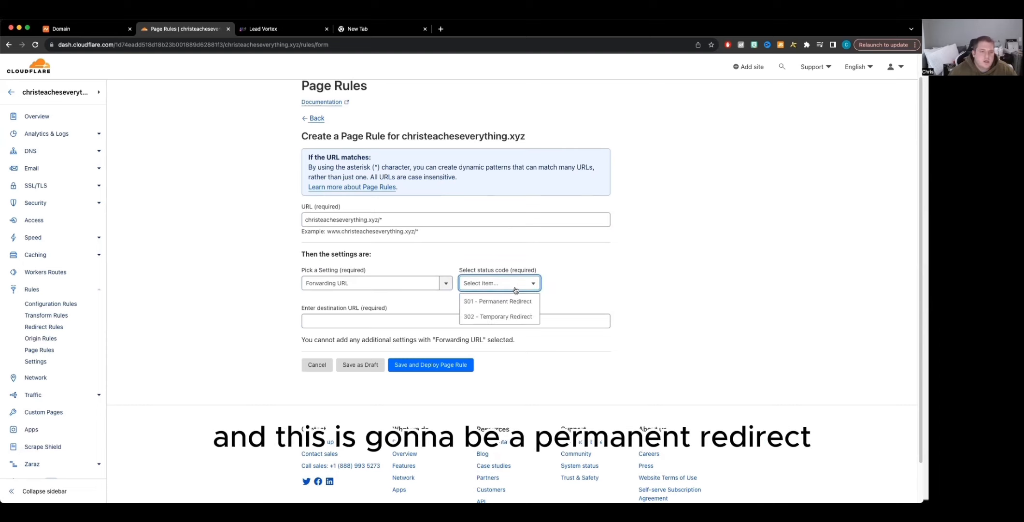
left_click(512, 302)
left_click(359, 320)
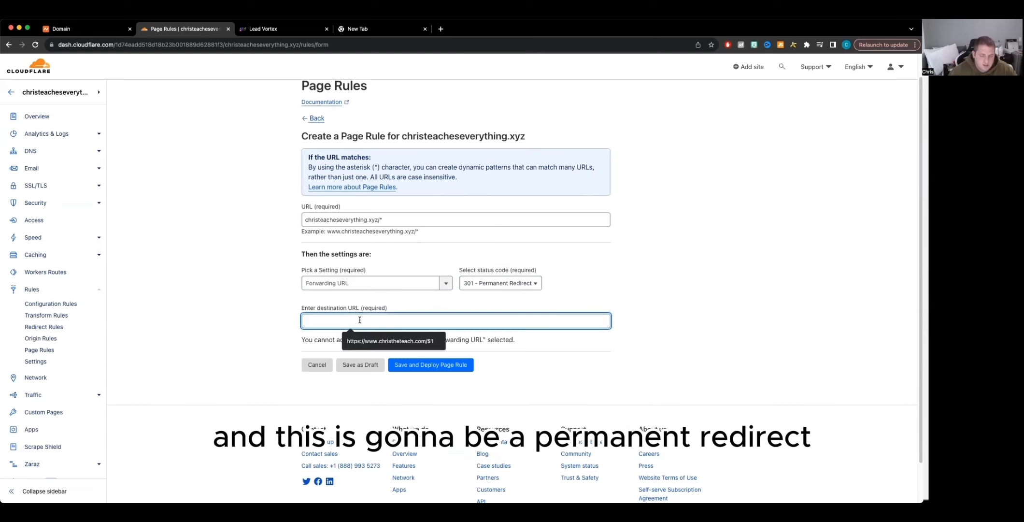
type("christeacheseverything.xyz")
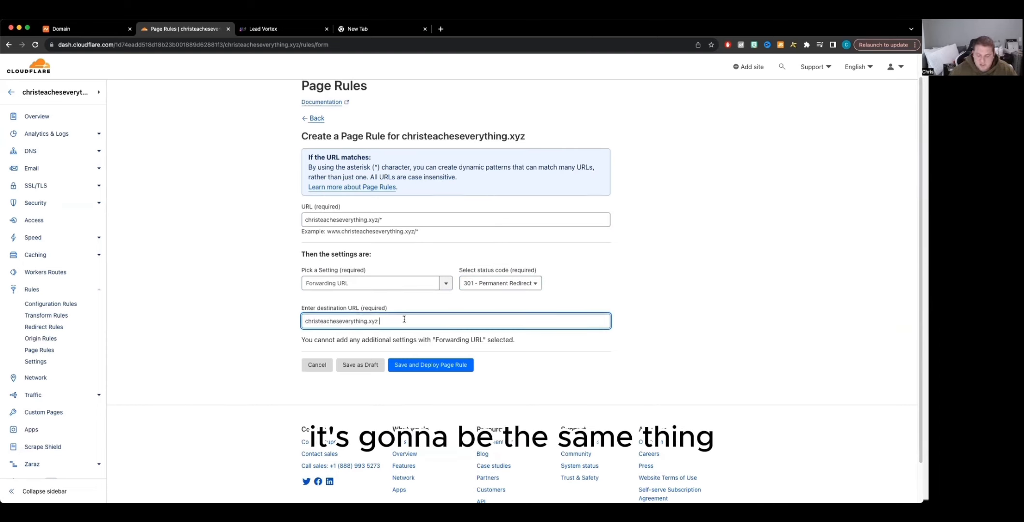
type("/")
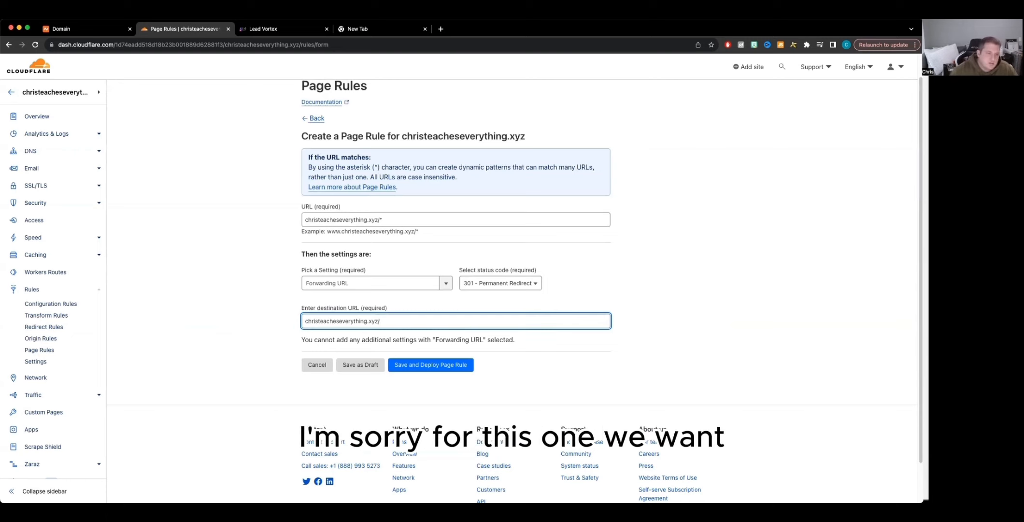
left_click(306, 321)
type("h")
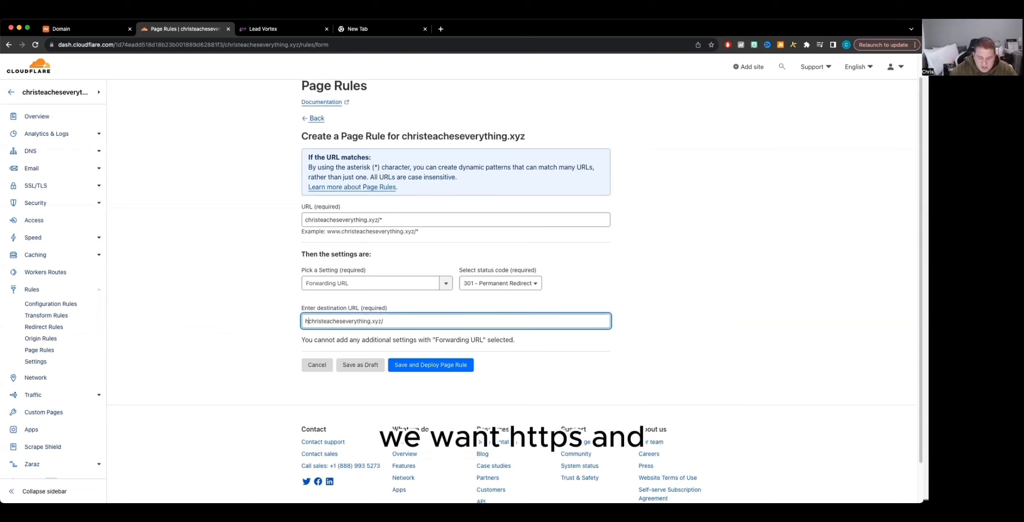
type("ttp")
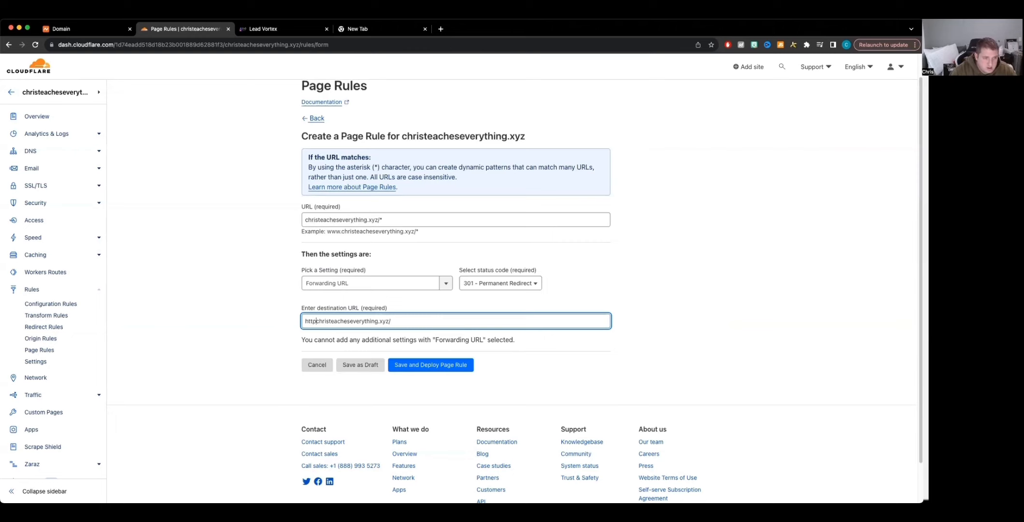
type("s:")
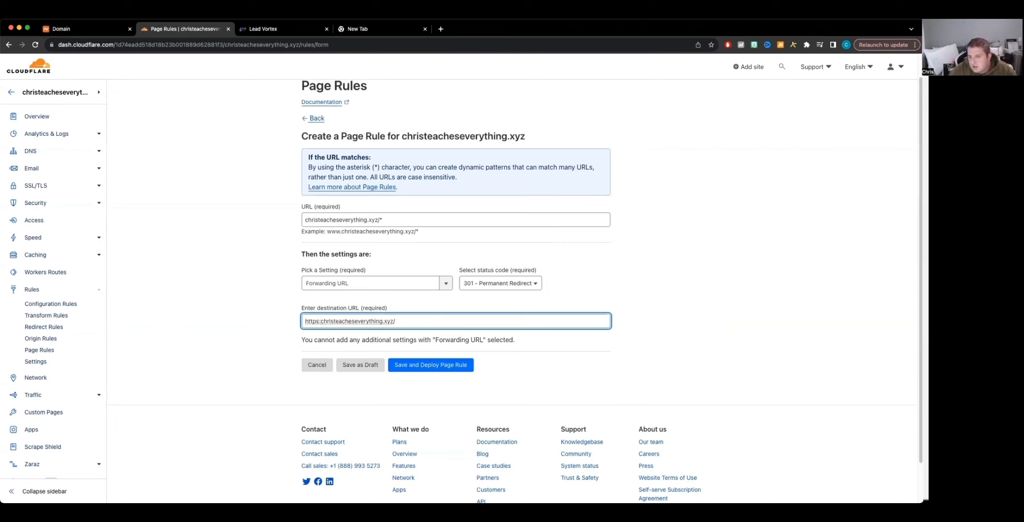
type("//www")
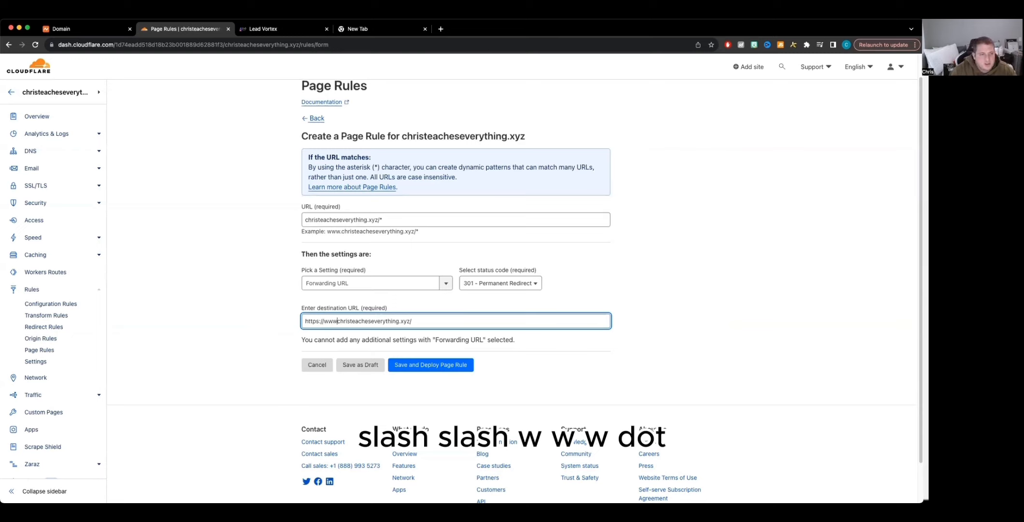
type(".")
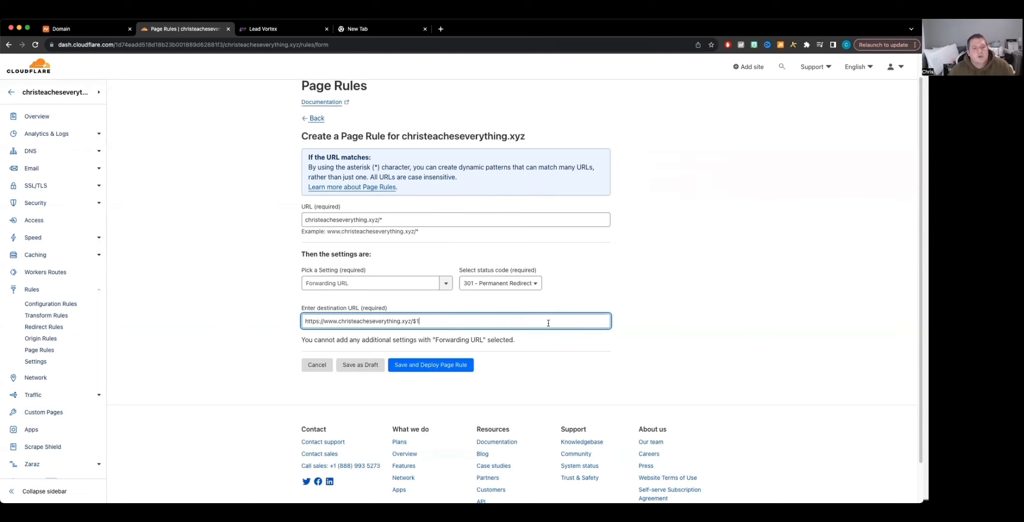
left_click(436, 366)
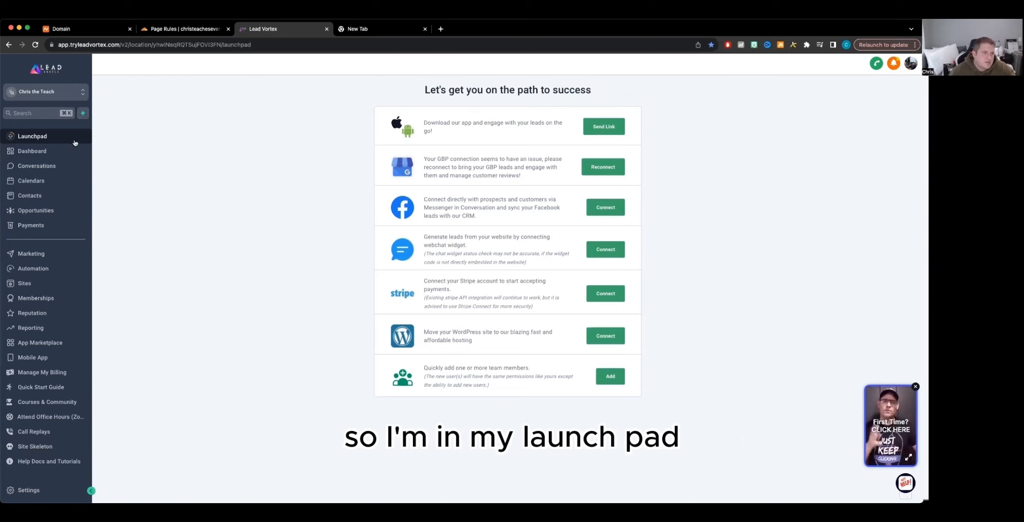
left_click(29, 489)
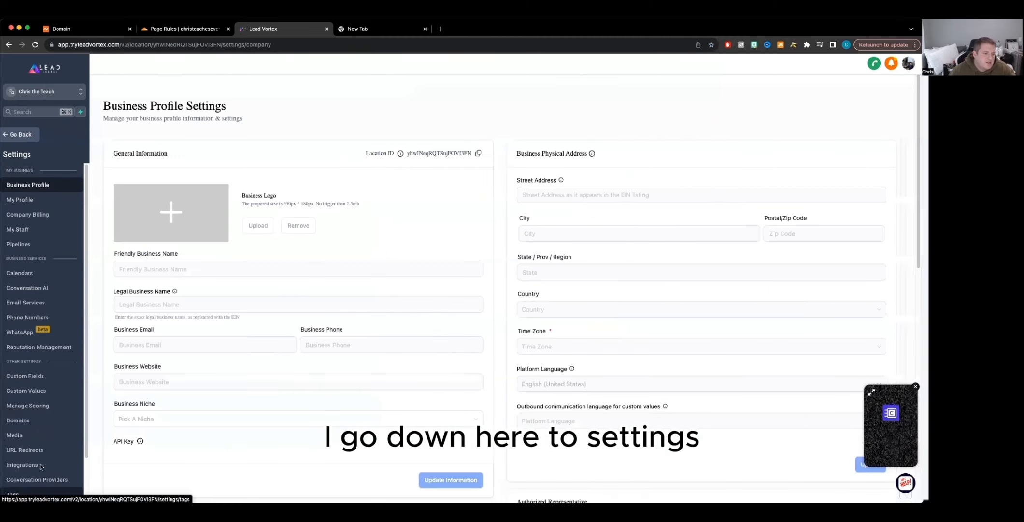
left_click(17, 421)
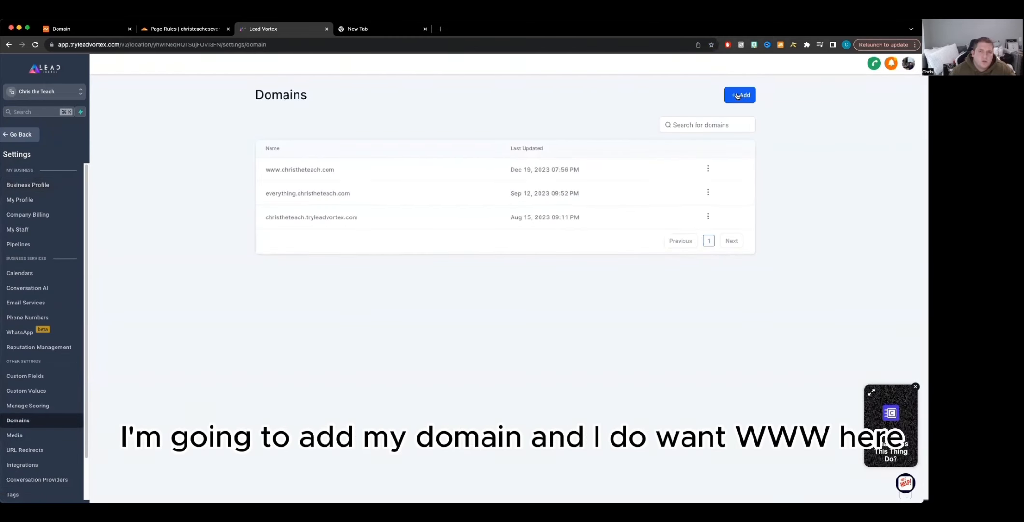
left_click(737, 96)
left_click(414, 289)
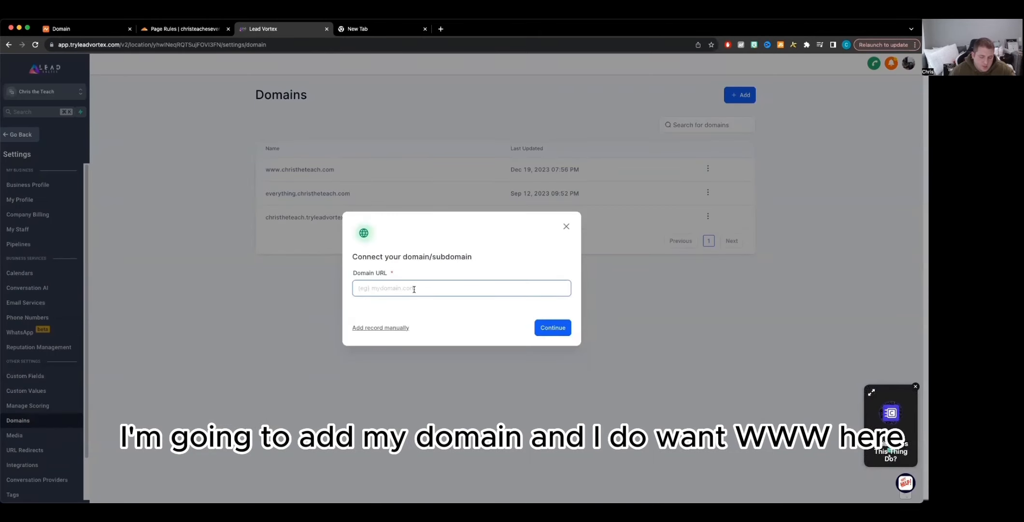
type("christeacheseverything.xyz")
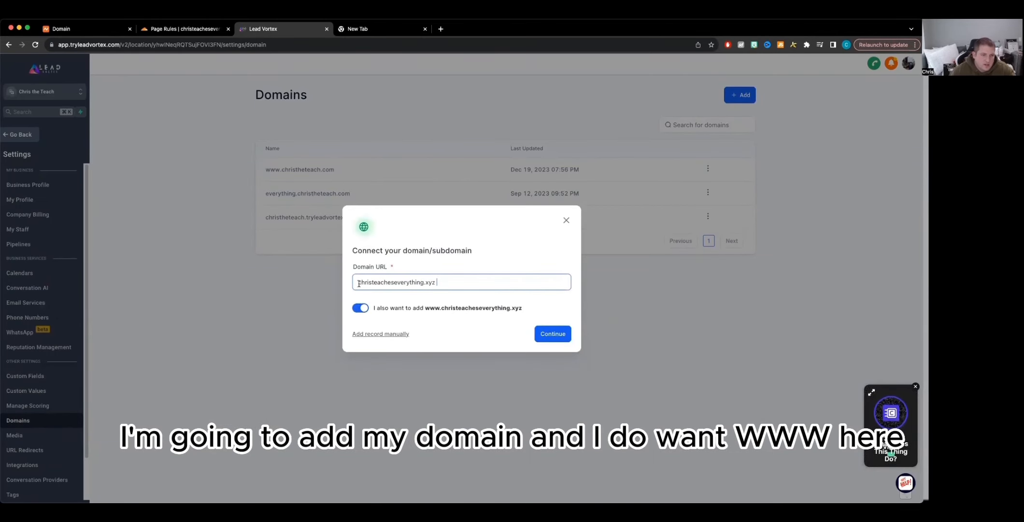
left_click(358, 282)
type("www")
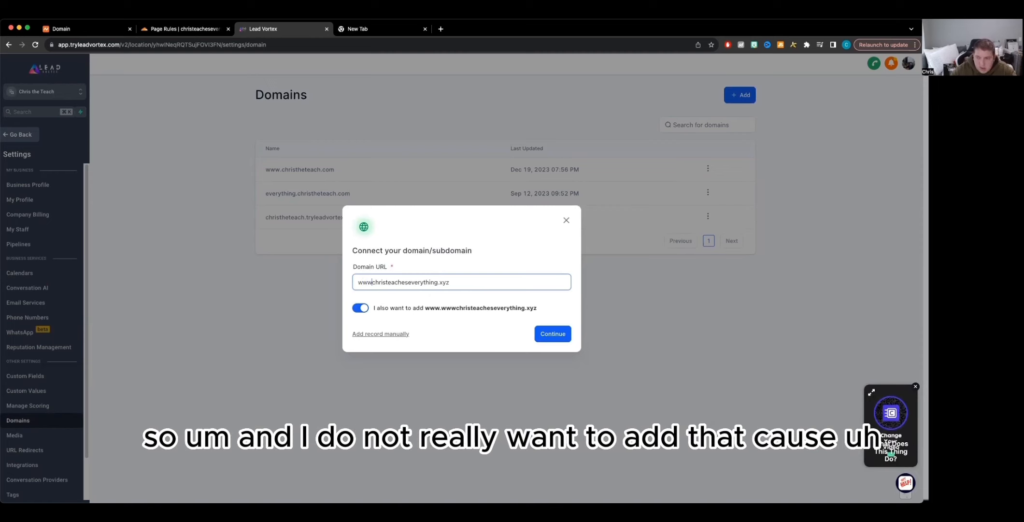
type(".")
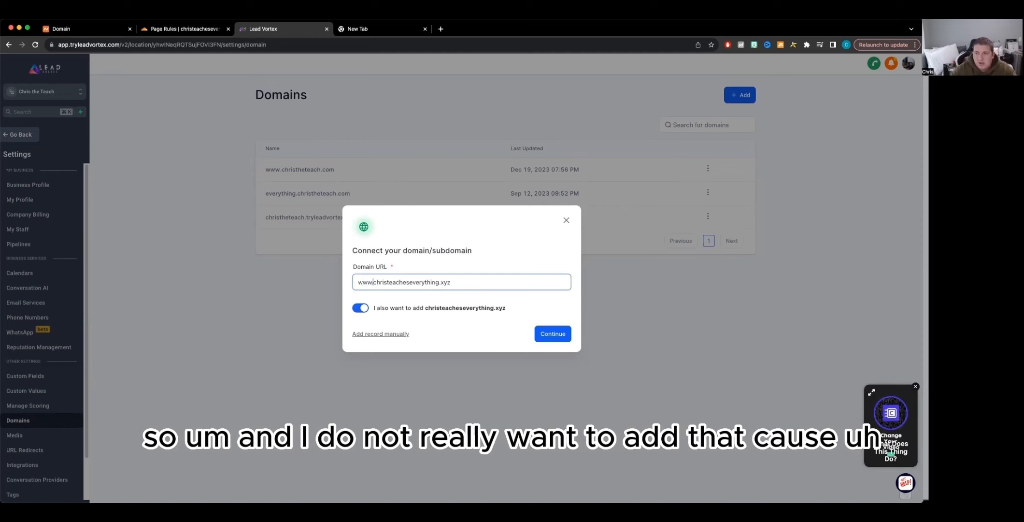
left_click(358, 308)
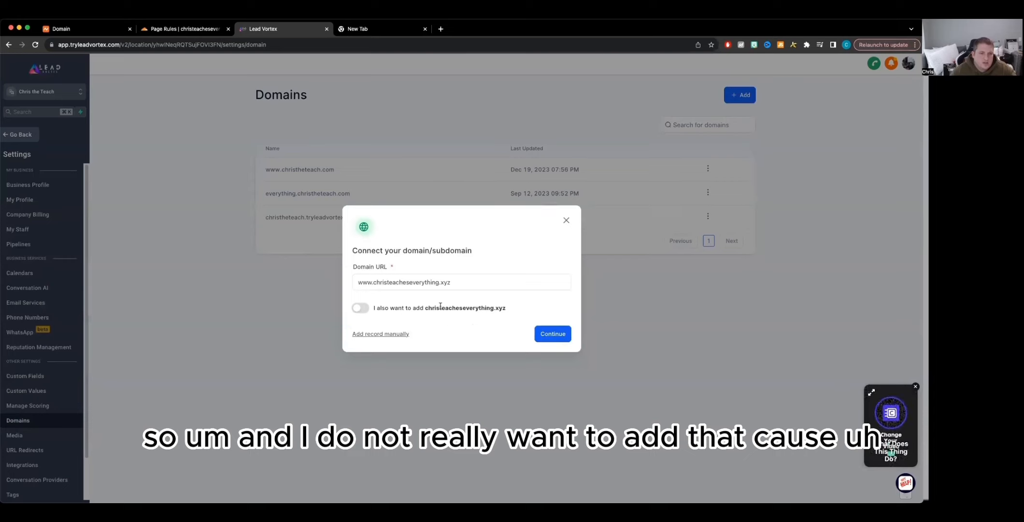
left_click(555, 335)
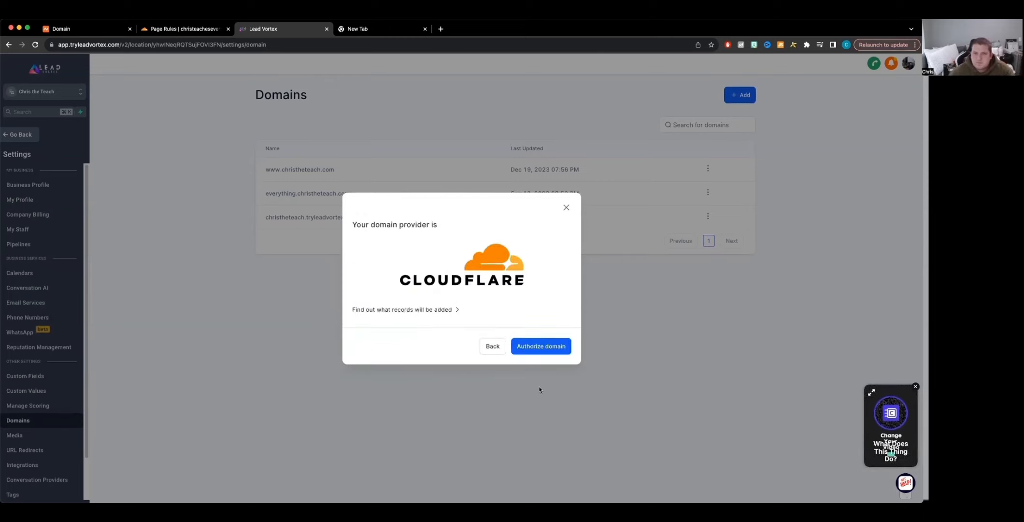
left_click(541, 345)
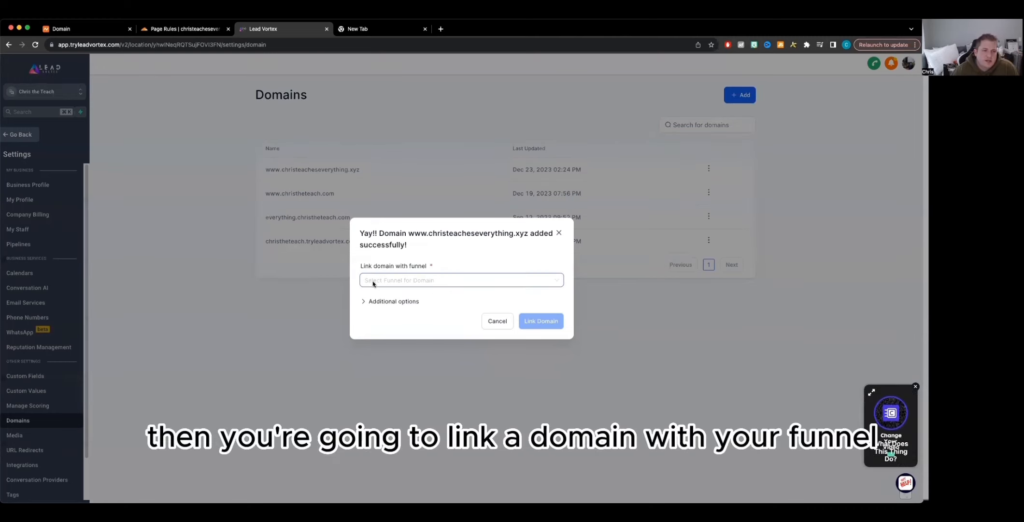
Step: Link the new domain to the Newsletter Funnel Copy funnel with Newsletter Confirmation as the default step
left_click(453, 282)
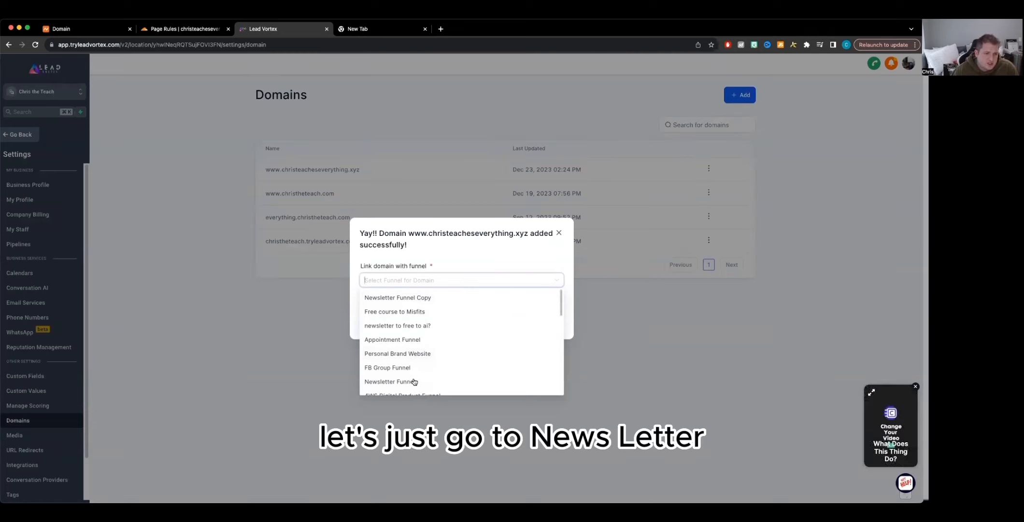
scroll(405, 368, "down", 1)
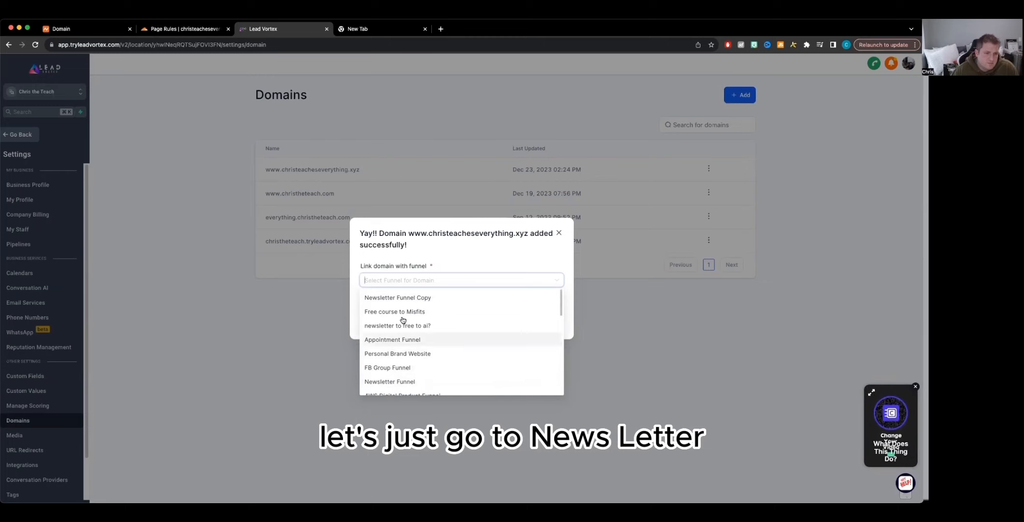
left_click(401, 296)
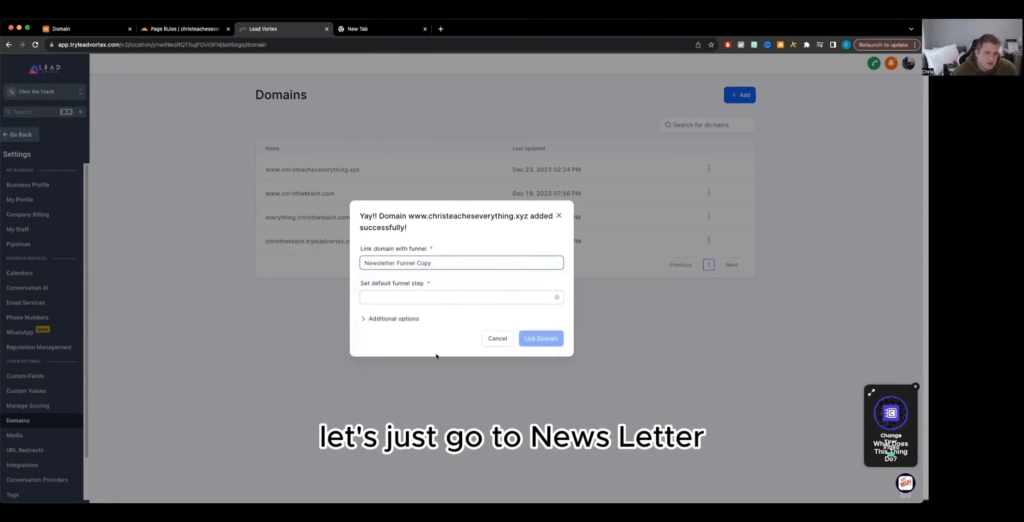
left_click(423, 300)
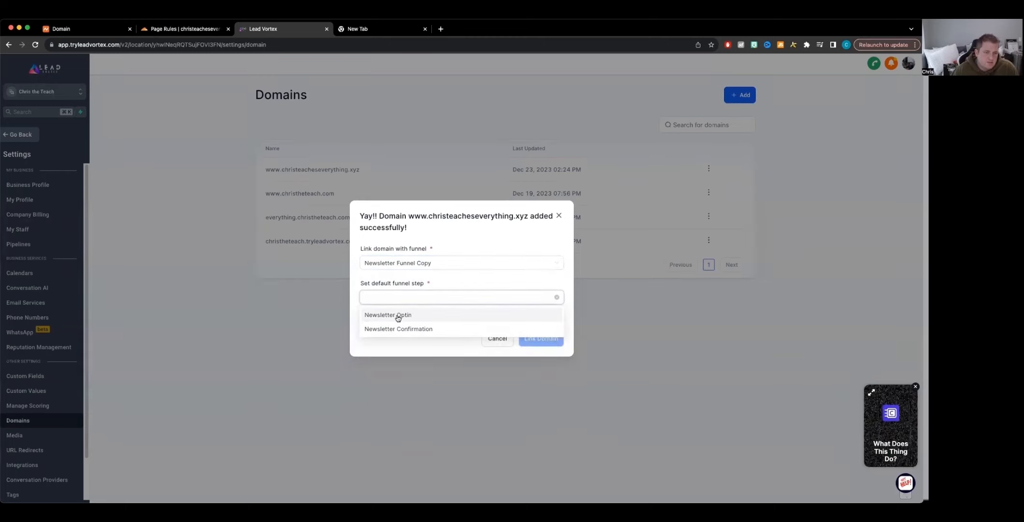
left_click(411, 329)
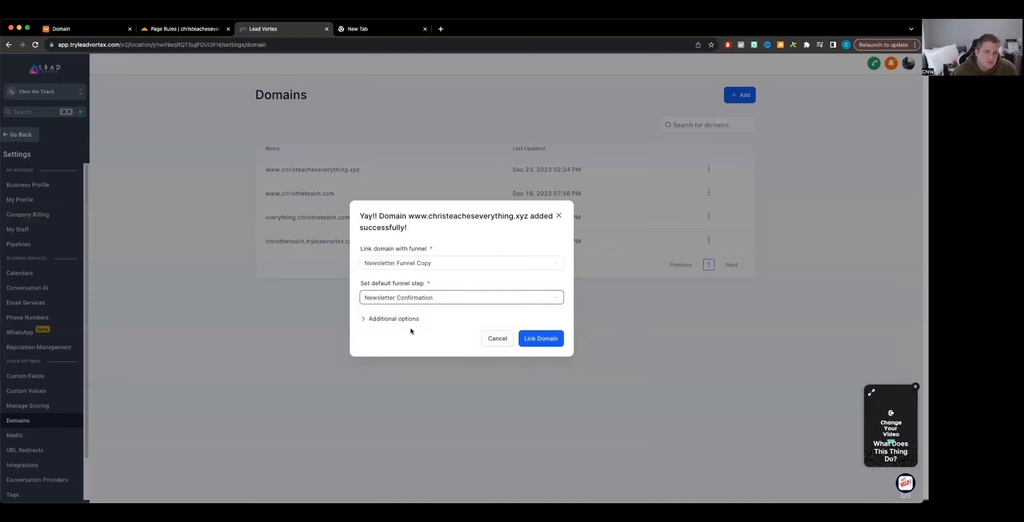
left_click(540, 343)
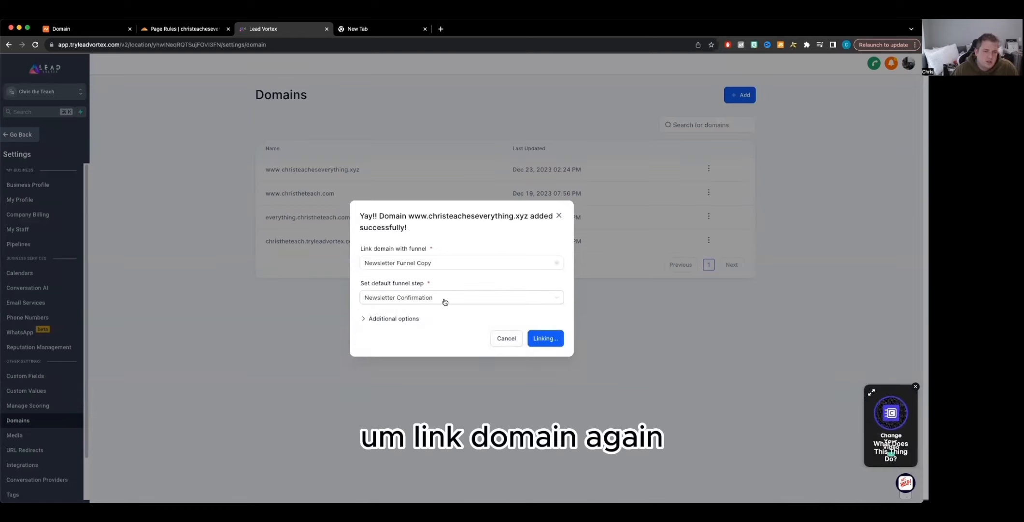
left_click(531, 336)
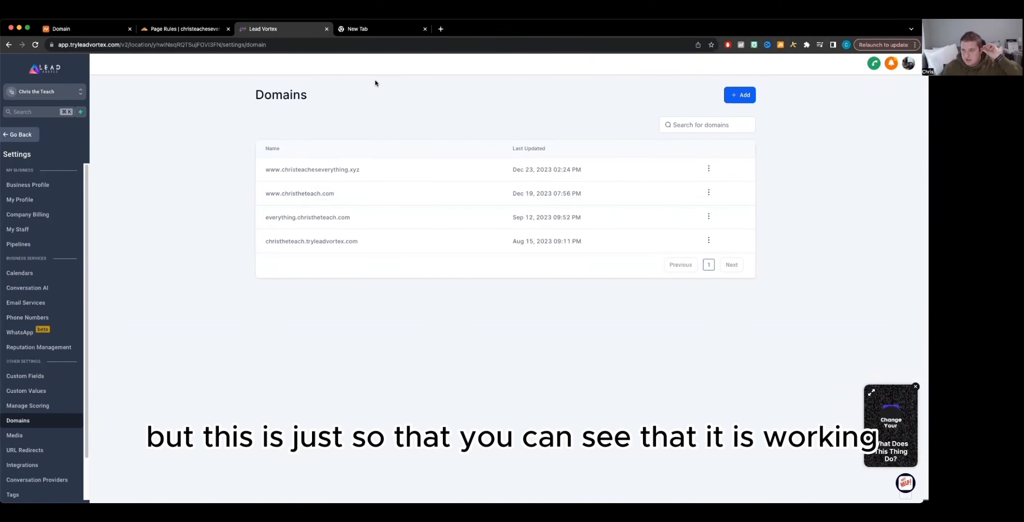
left_click(374, 30)
left_click(355, 45)
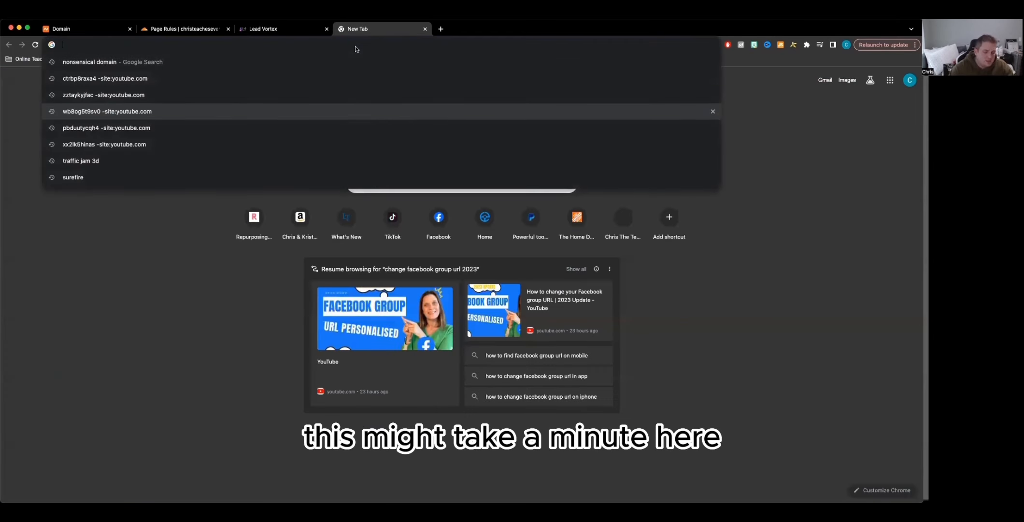
key("super+v")
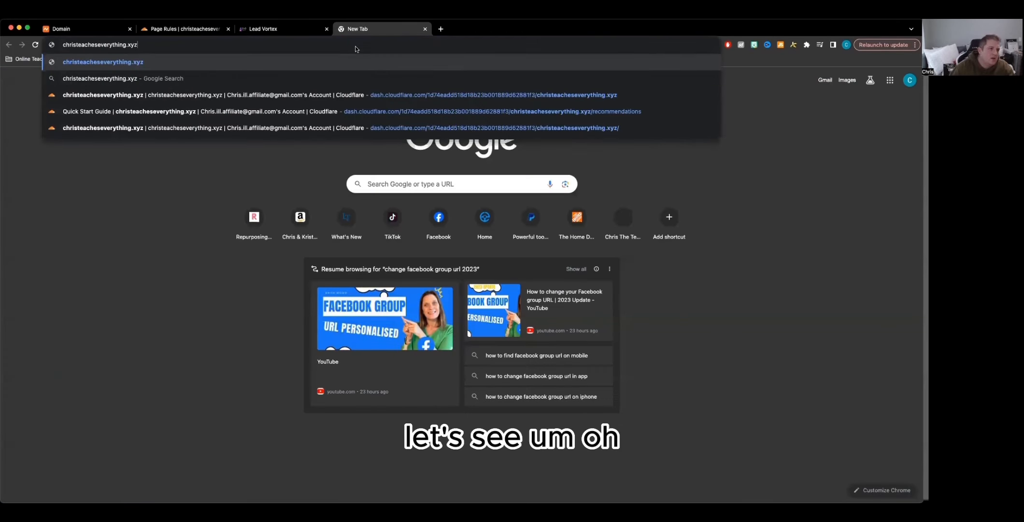
key("Up")
key("Down")
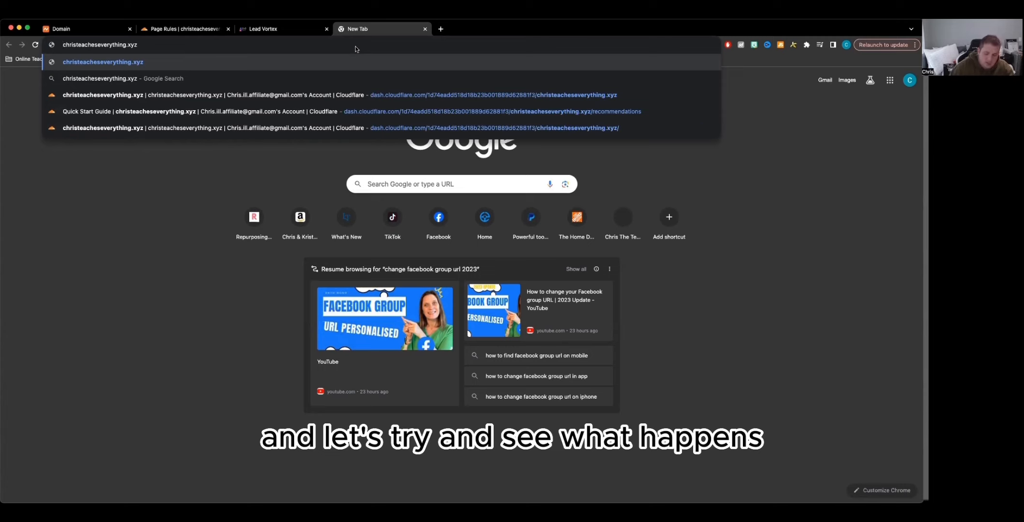
type("www.")
key("Return")
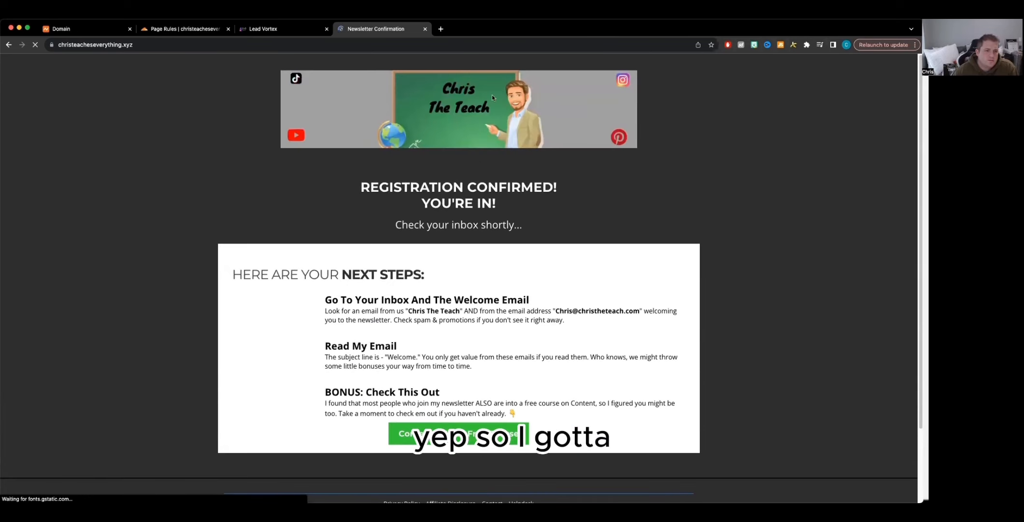
Step: Edit the domain's default page to Newsletter Funnel Copy / Newsletter Optin and save
left_click(285, 27)
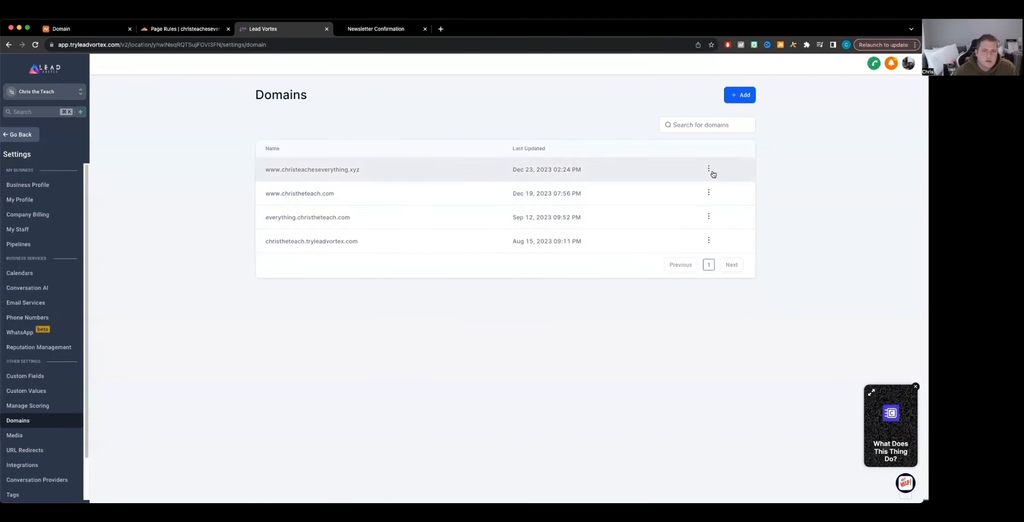
left_click(709, 168)
left_click(700, 197)
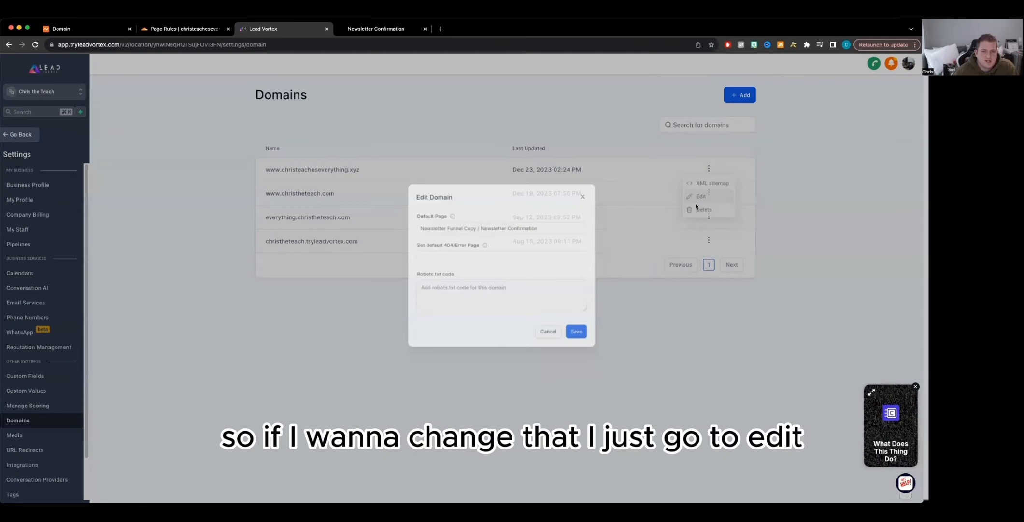
left_click(468, 236)
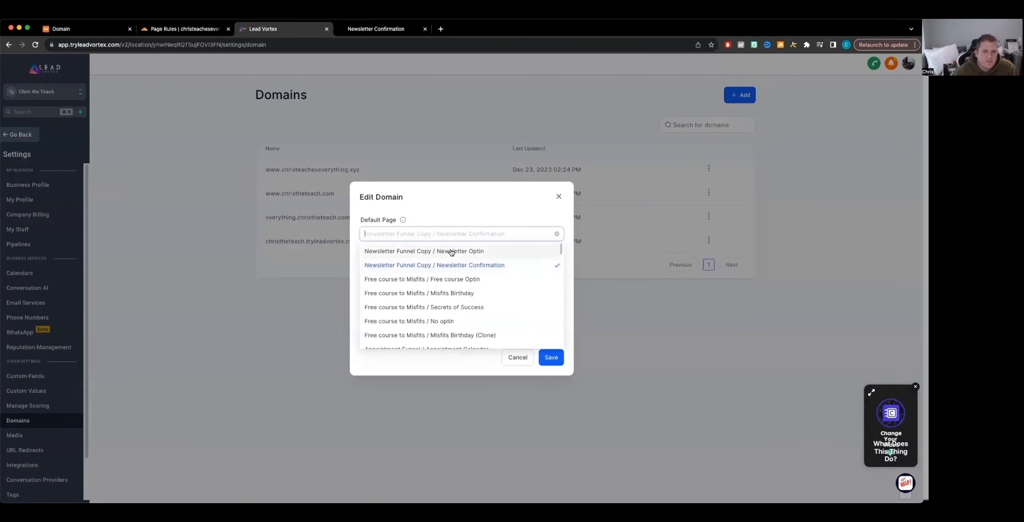
left_click(452, 251)
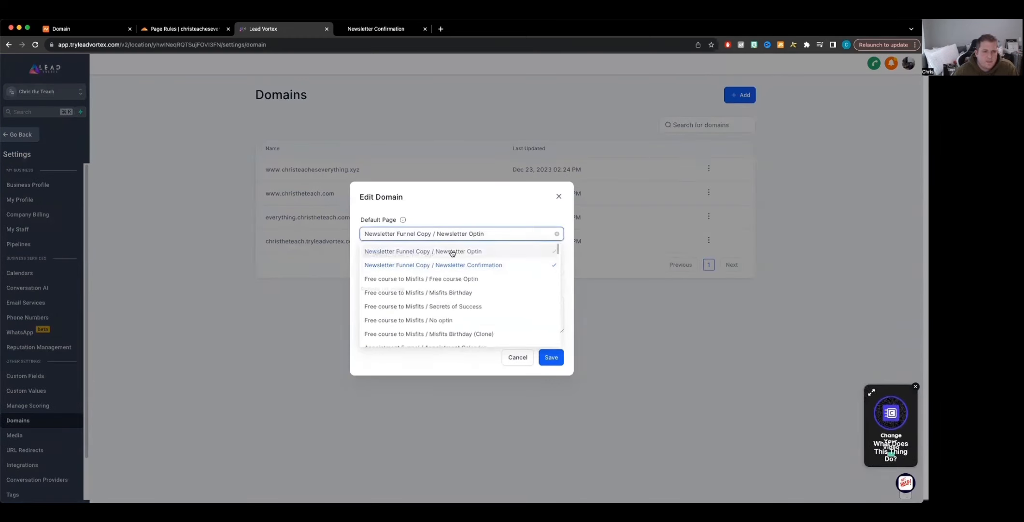
left_click(548, 360)
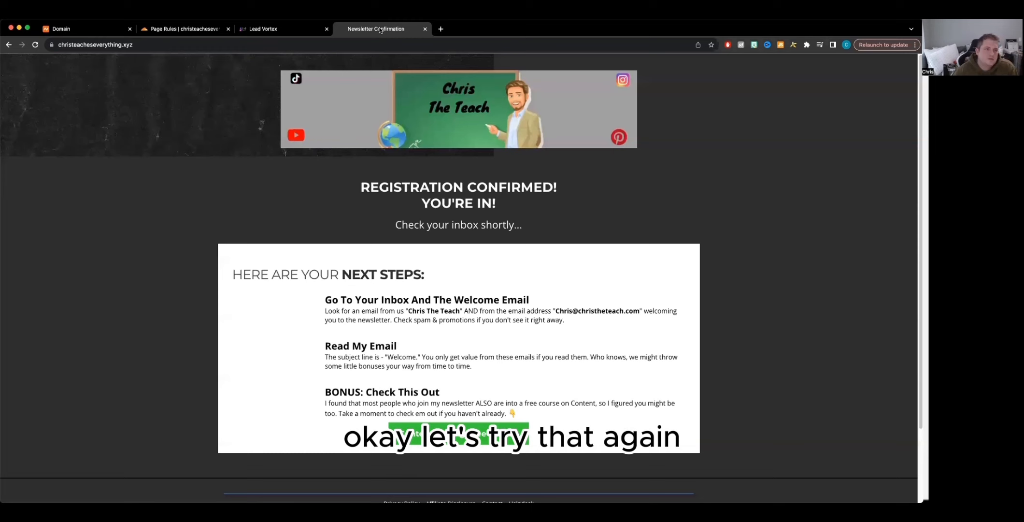
Step: Reload christeacheseverything.xyz in the Newsletter Confirmation tab and scroll through the live page
left_click(376, 29)
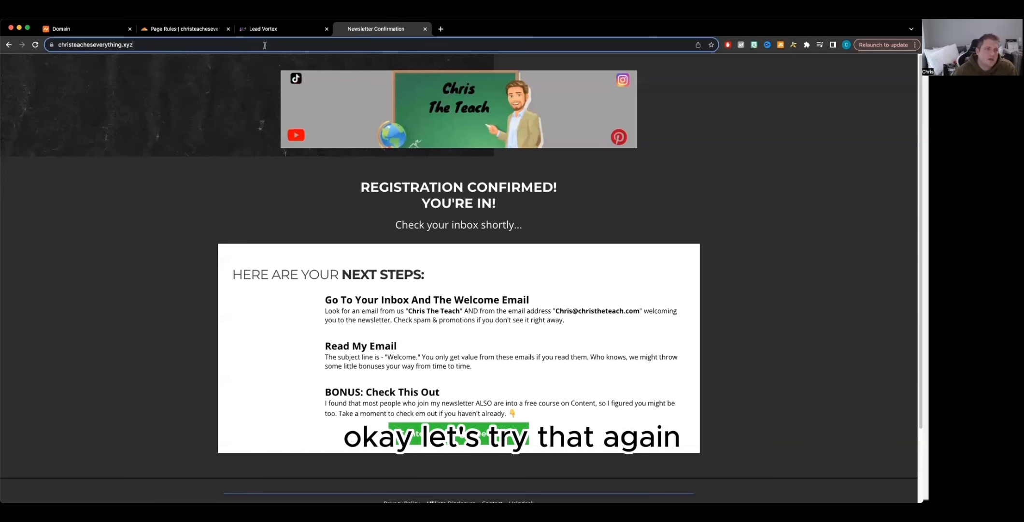
left_click(264, 44)
key("Return")
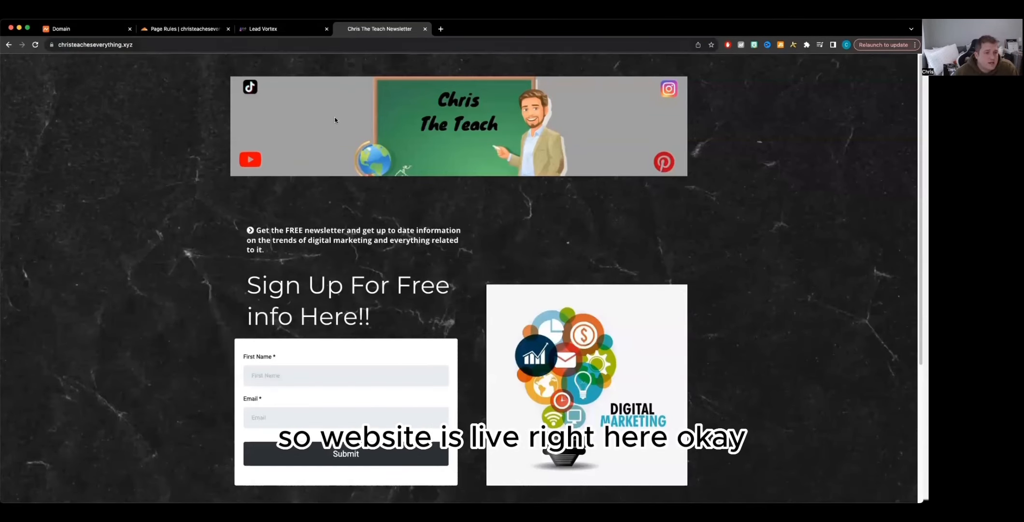
scroll(410, 280, "down", 4)
scroll(402, 271, "up", 3)
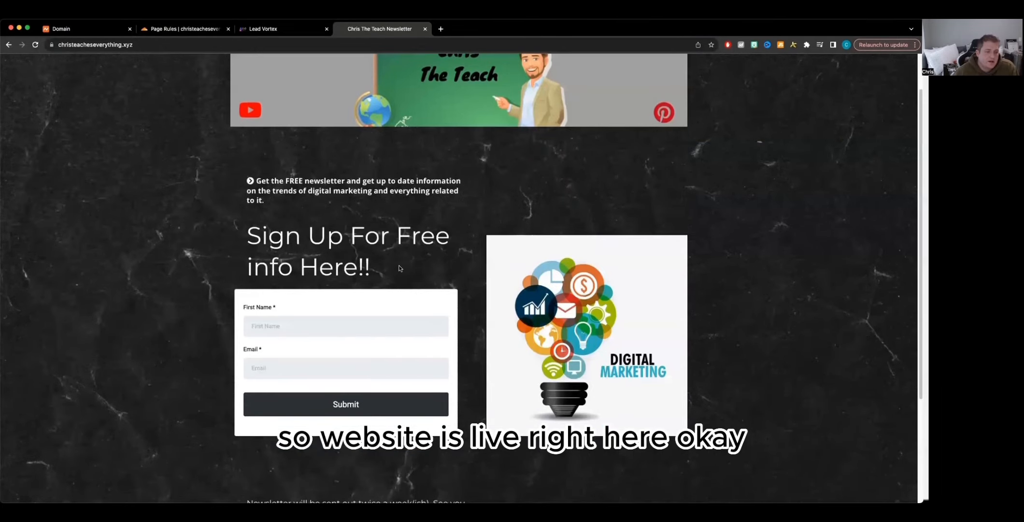
scroll(574, 195, "up", 1)
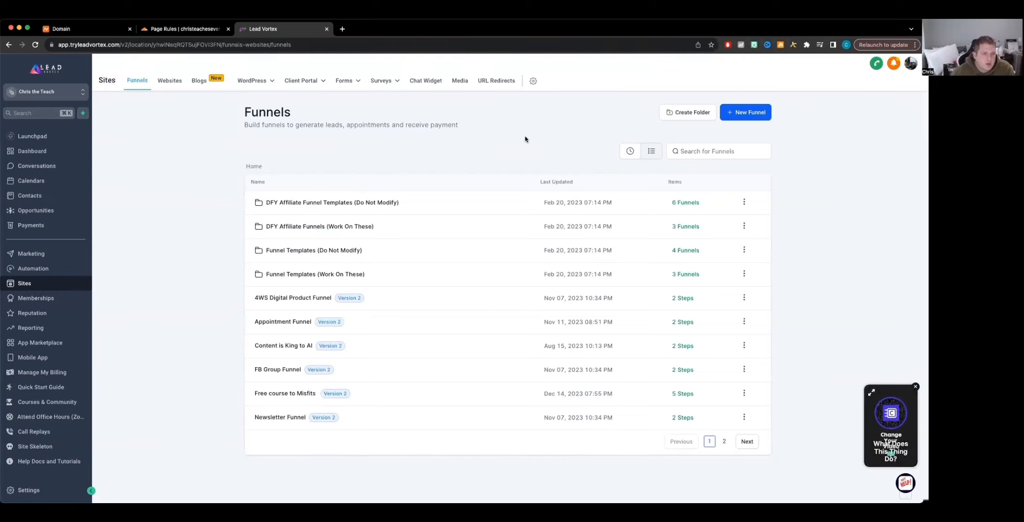
left_click(40, 136)
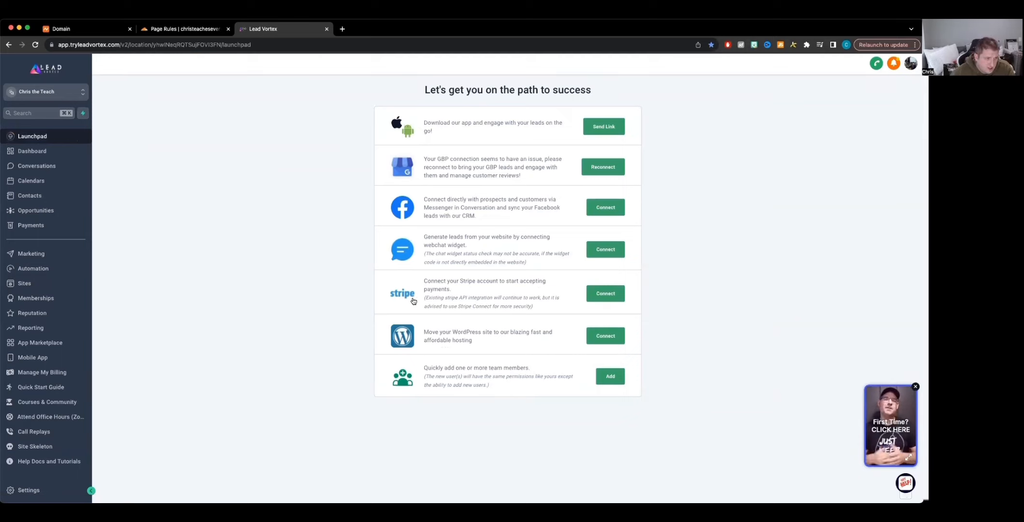
left_click(32, 284)
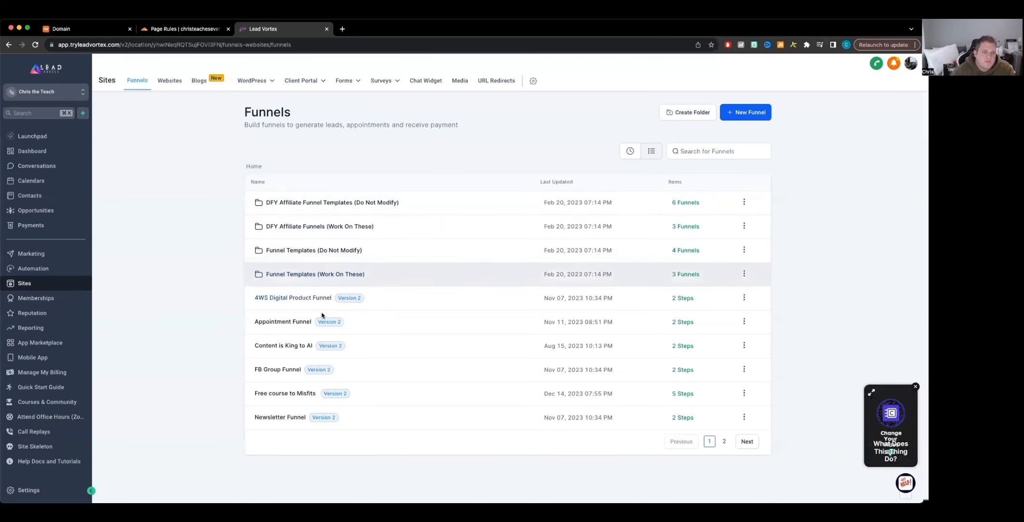
left_click(296, 419)
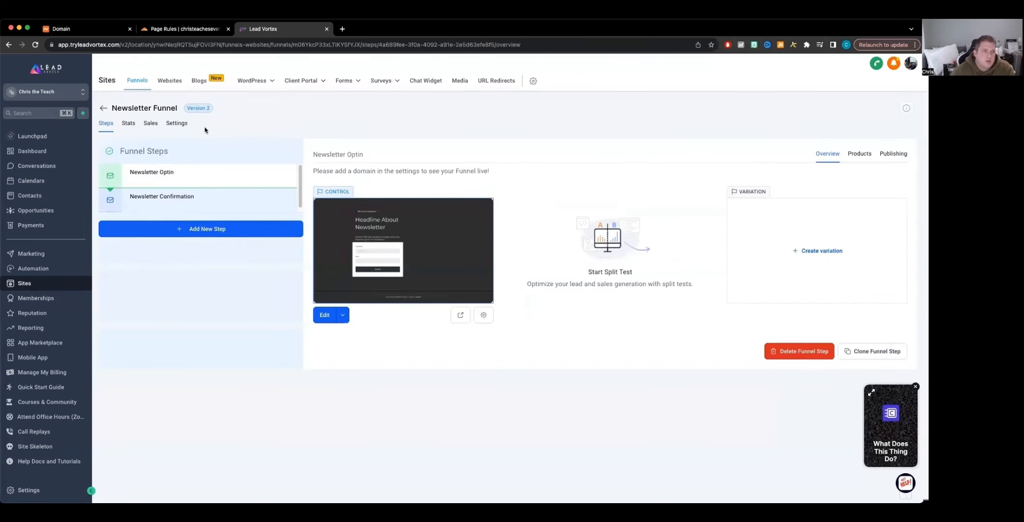
left_click(174, 125)
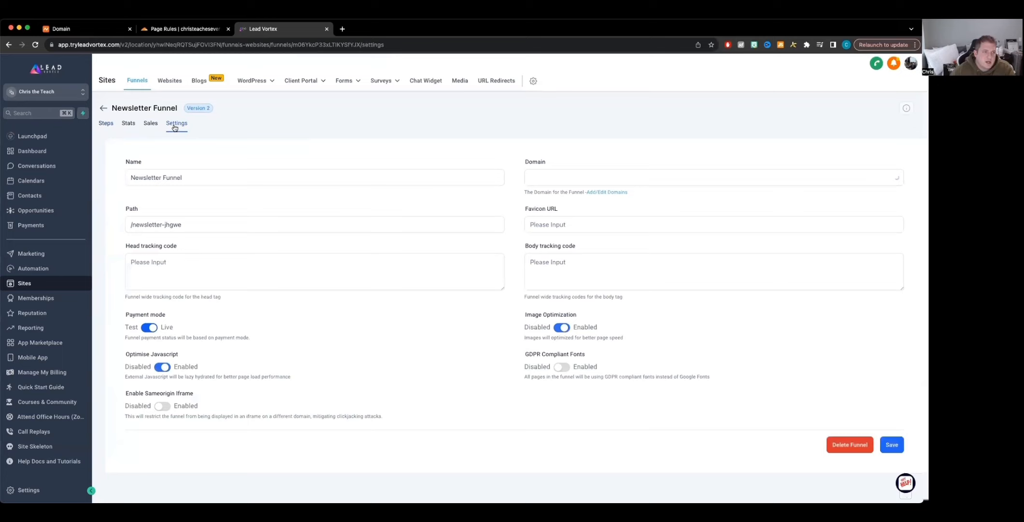
left_click(581, 184)
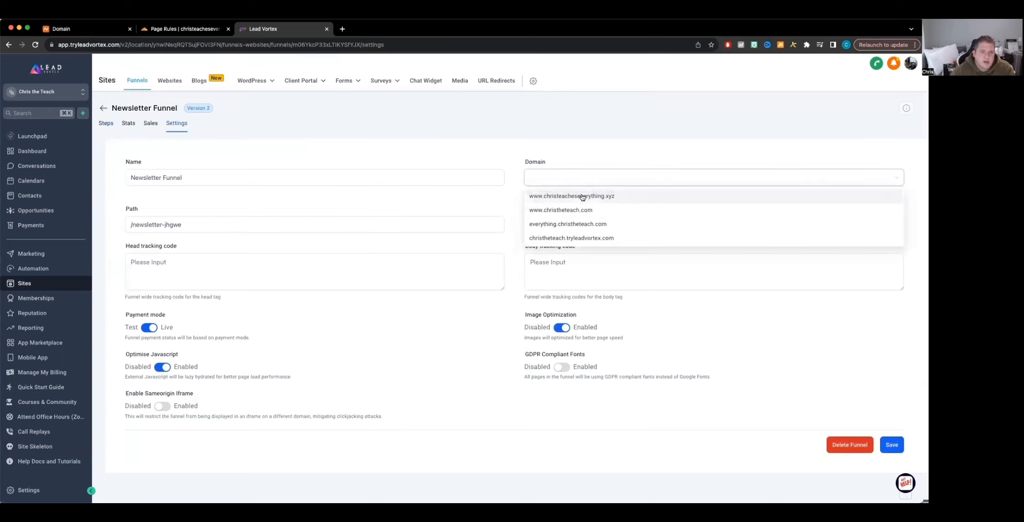
left_click(581, 196)
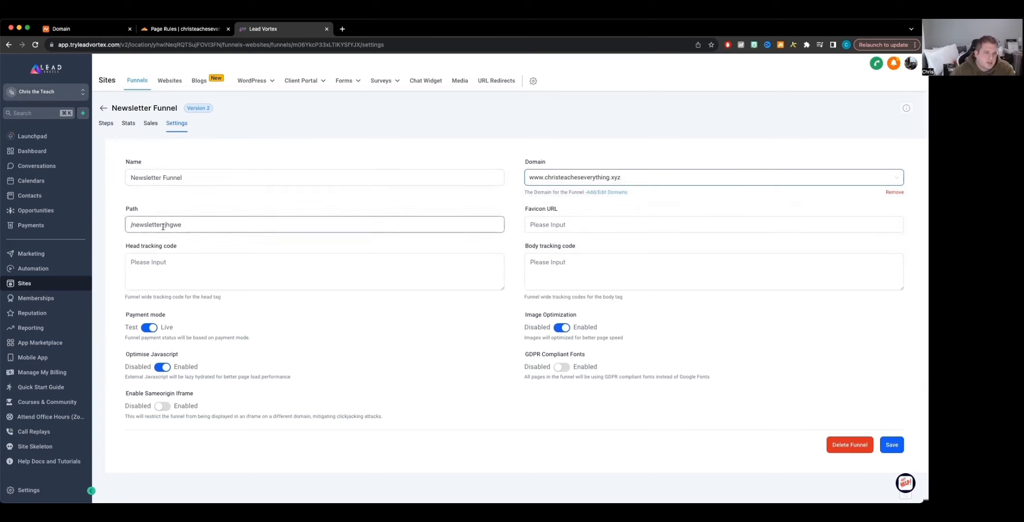
Step: Change the funnel path to /newsletter1 and save the funnel settings
left_click_drag(199, 226, 164, 226)
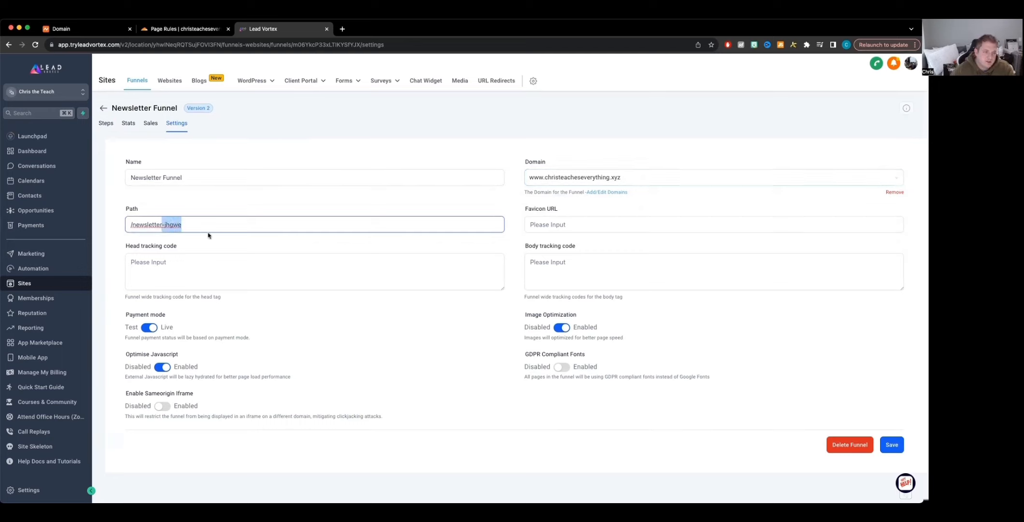
key("BackSpace")
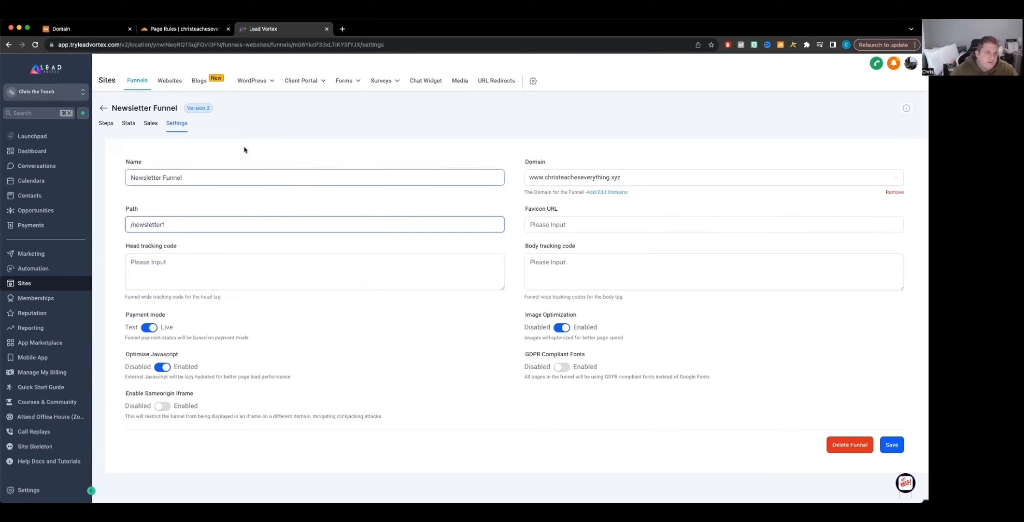
left_click(891, 446)
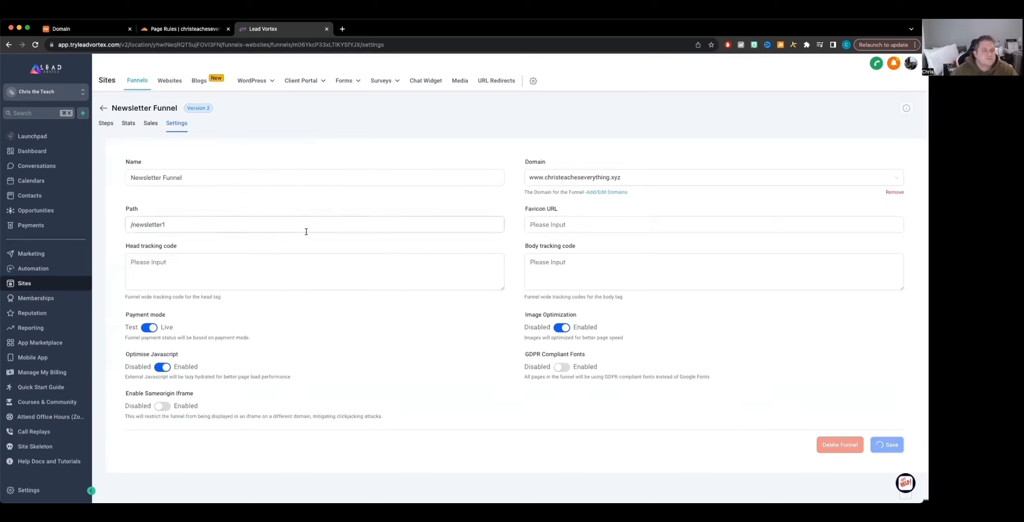
Step: Open the Newsletter Optin step in the page editor and change the top tagline to "FREE Cooking Newsletter"
left_click(295, 219)
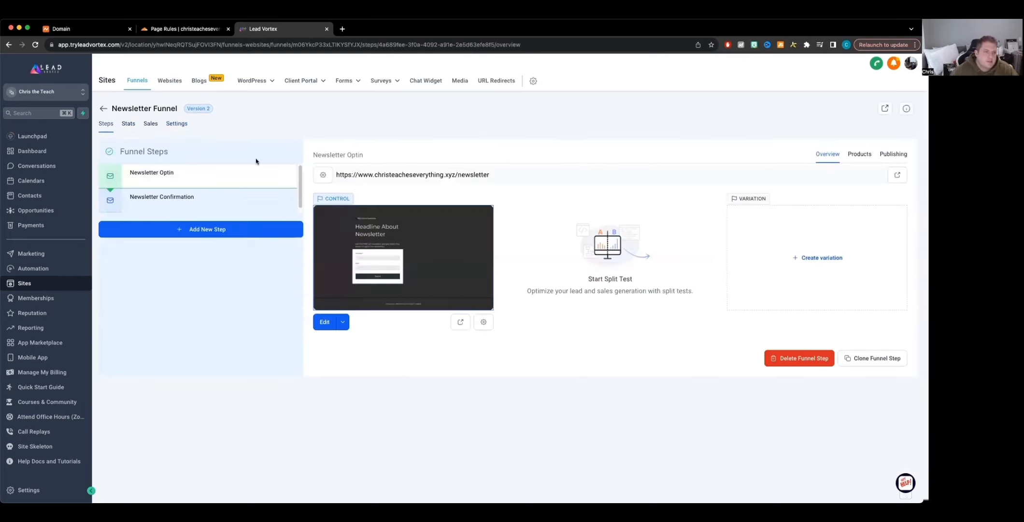
left_click(324, 322)
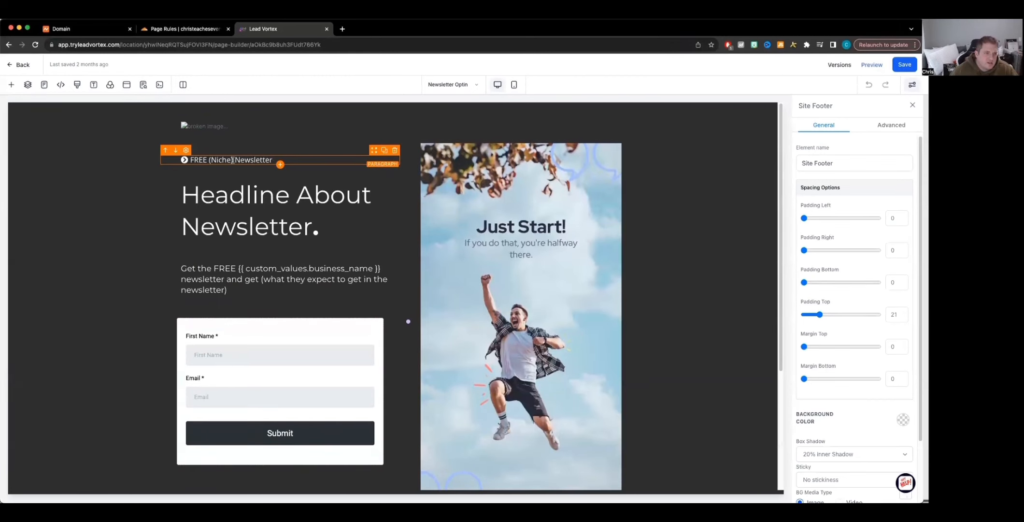
left_click_drag(233, 159, 210, 159)
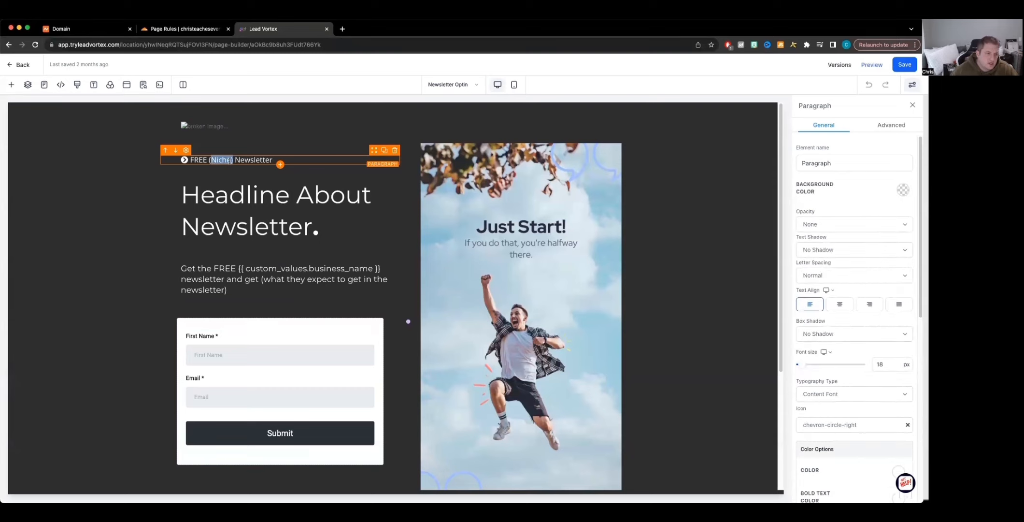
key("BackSpace")
type("Cooking")
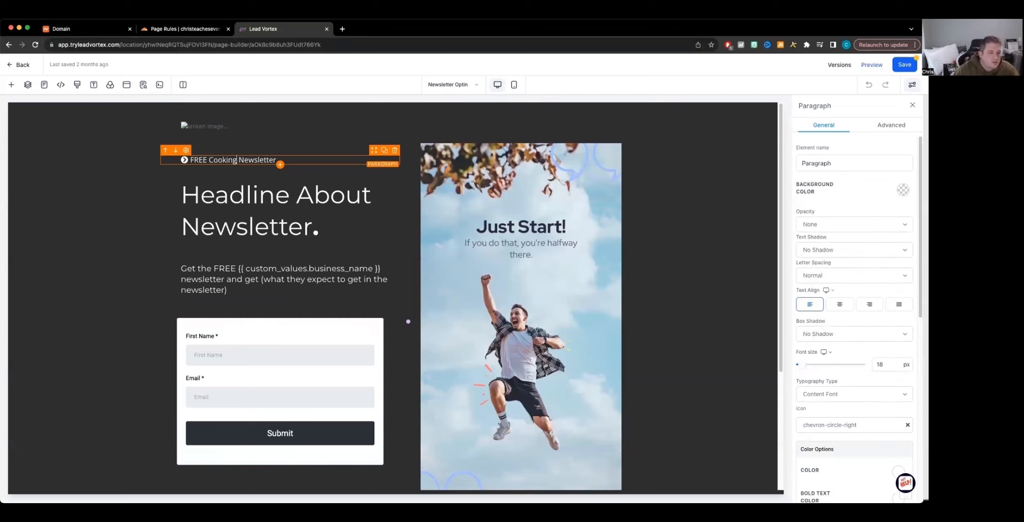
Step: Replace the headline text with "Get cooked with this newsletter"
left_click(330, 231)
left_click_drag(331, 231, 176, 201)
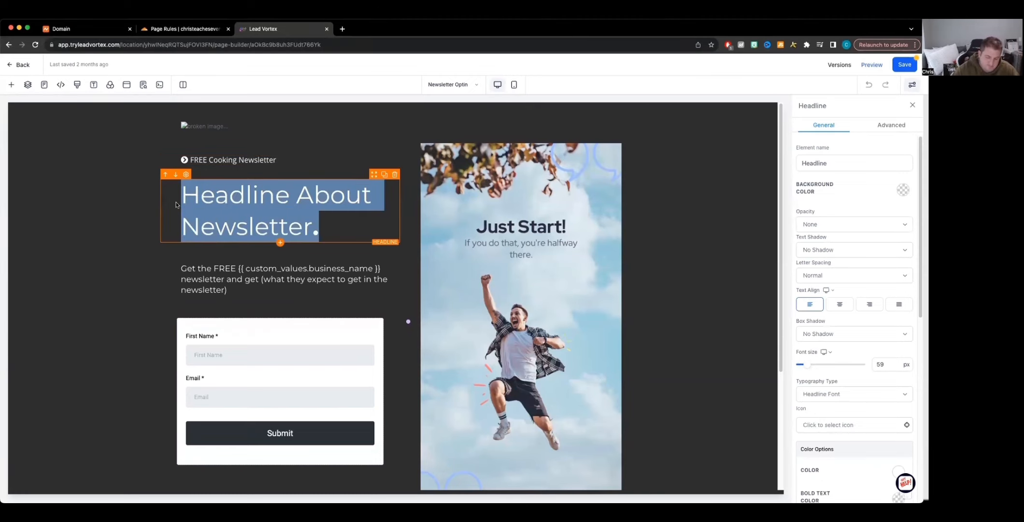
type("G")
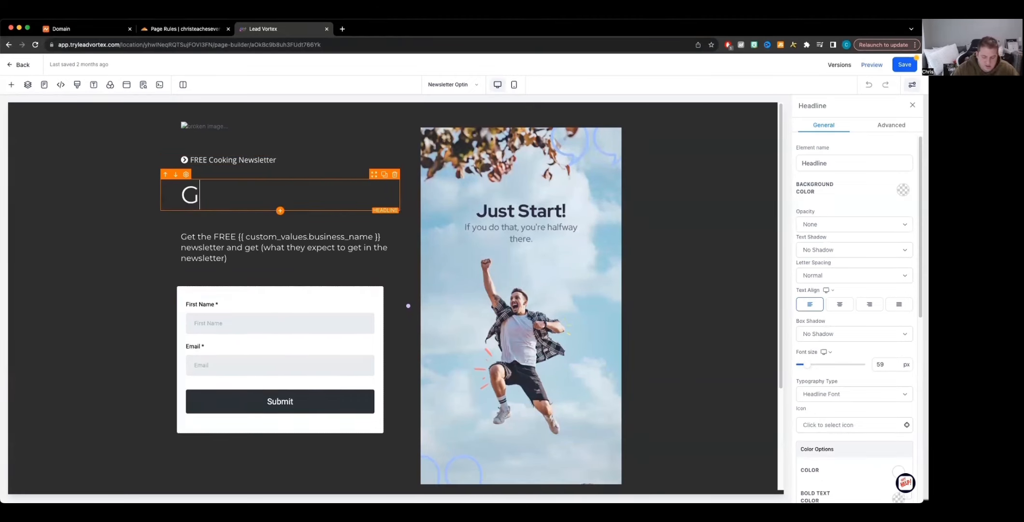
type("et cooked,")
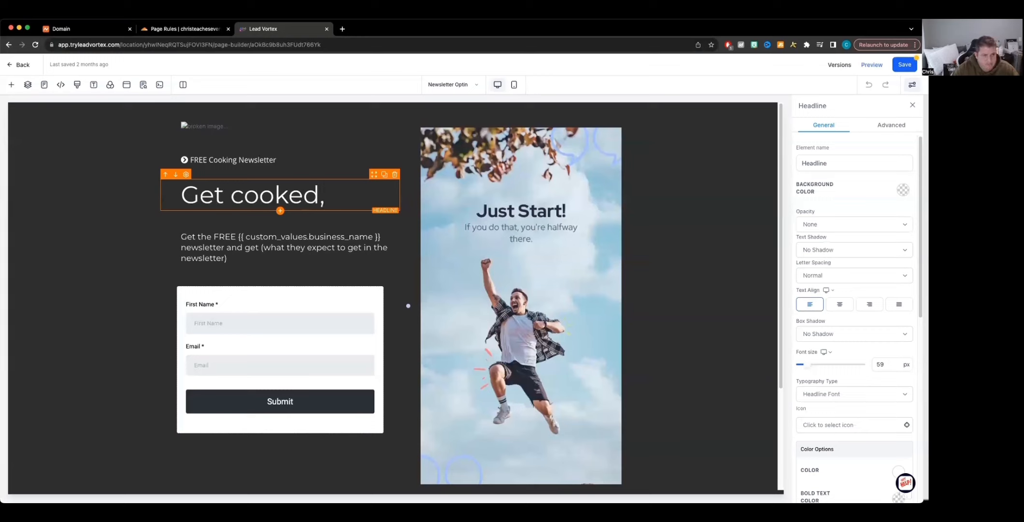
key("BackSpace")
key("BackSpace")
type("with this new")
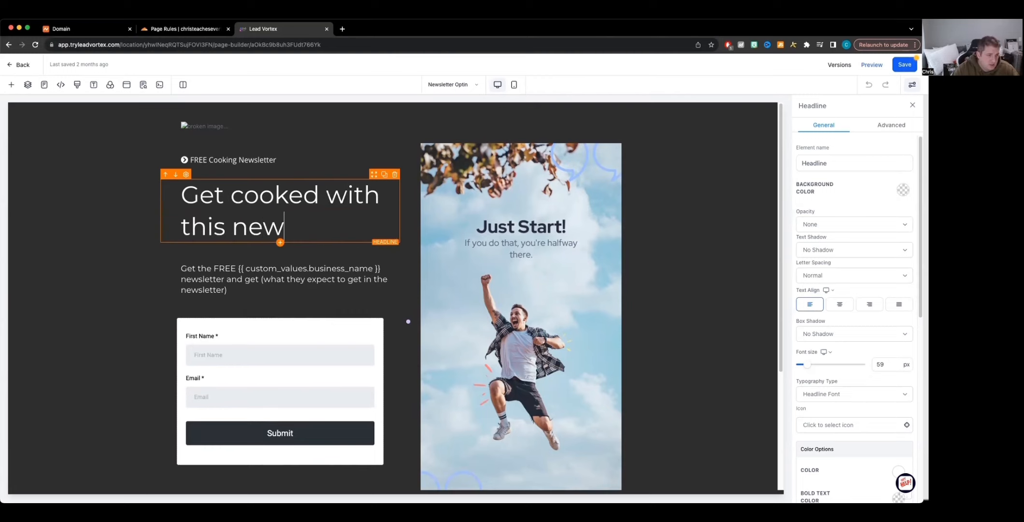
type("sletter")
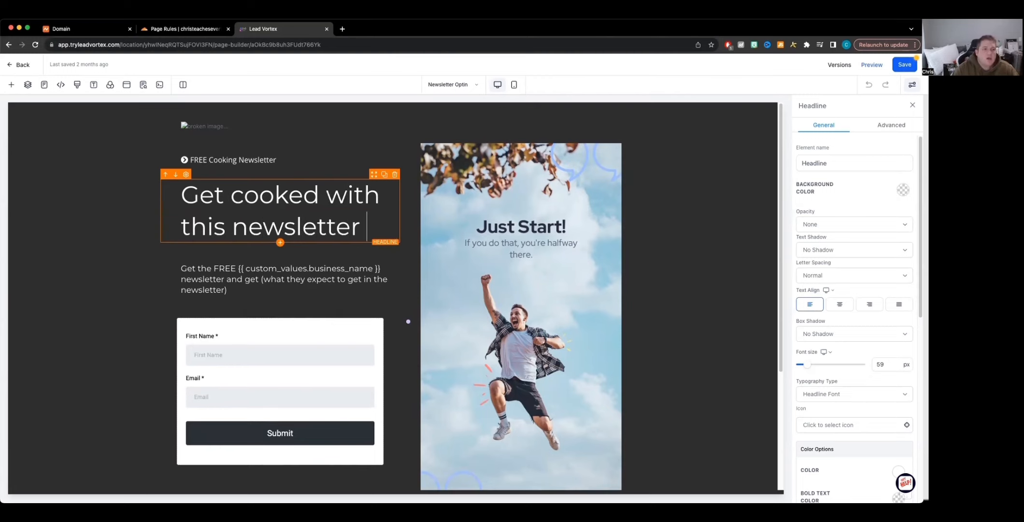
Step: Inspect the subheadline and form elements, then open the list of the funnel's pages
left_click(256, 269)
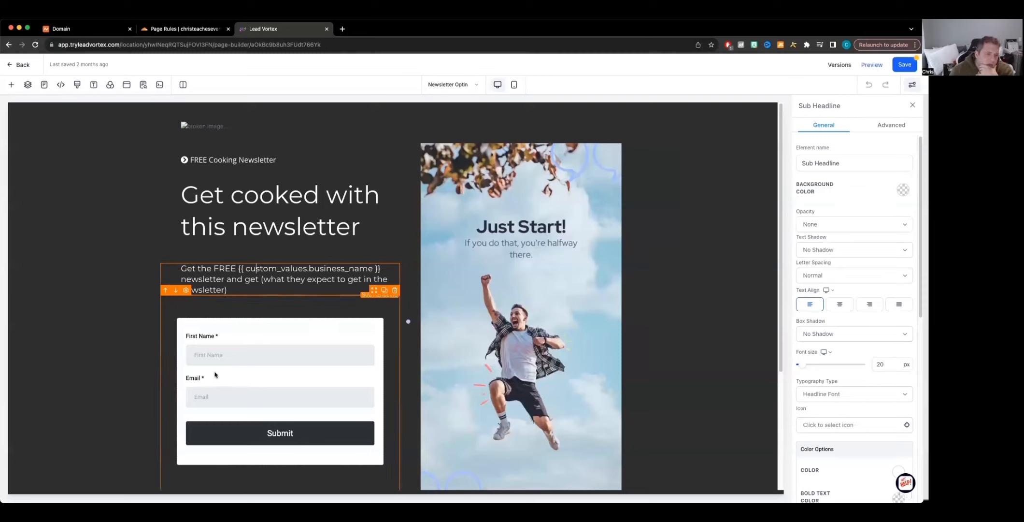
left_click(252, 329)
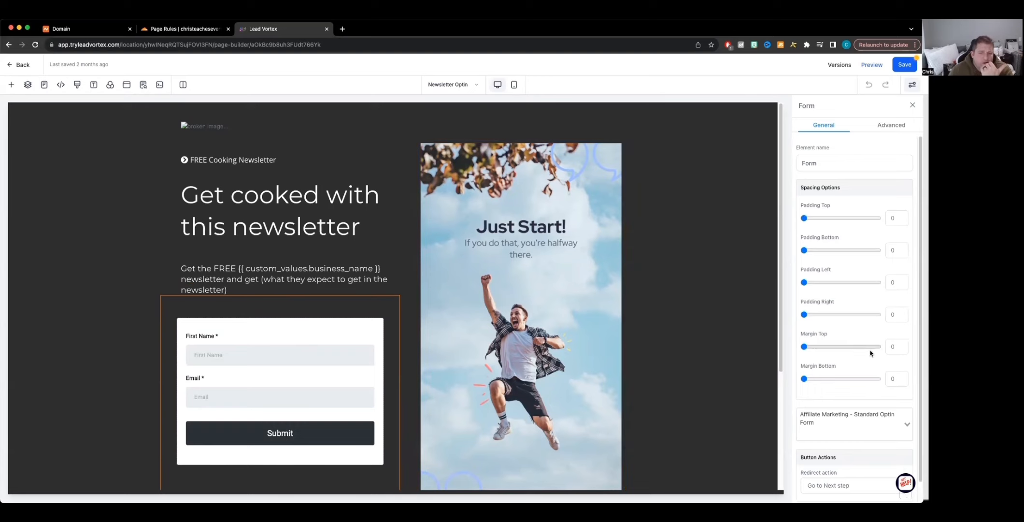
scroll(738, 430, "down", 4)
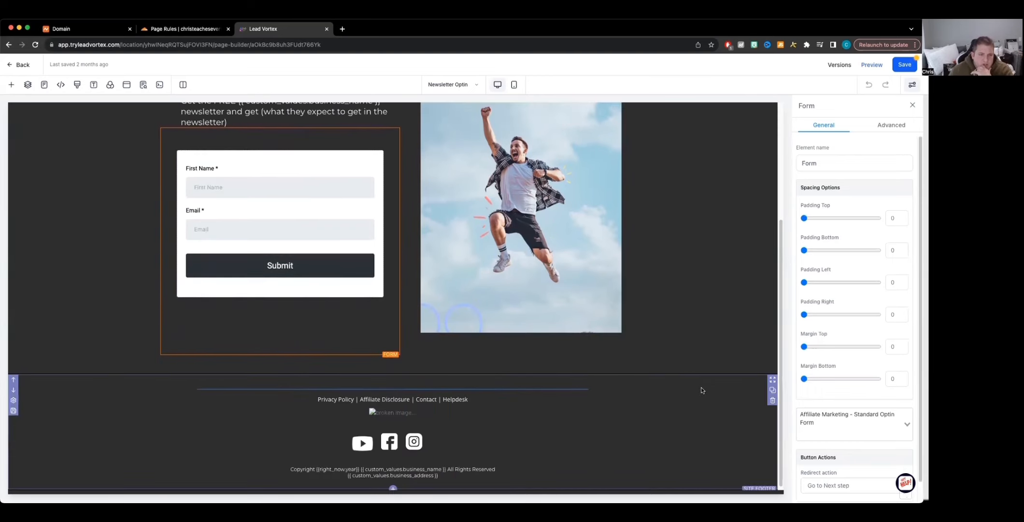
scroll(702, 388, "up", 4)
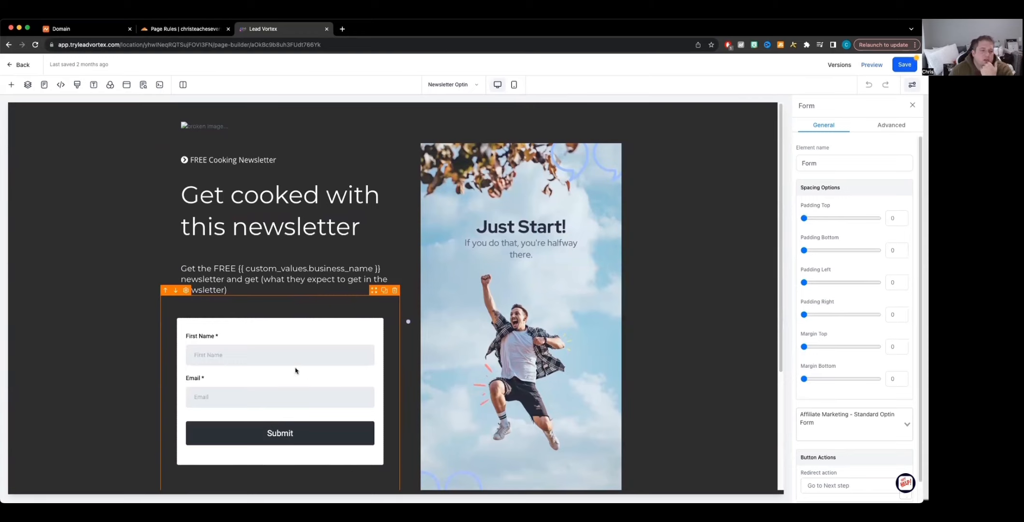
left_click(476, 85)
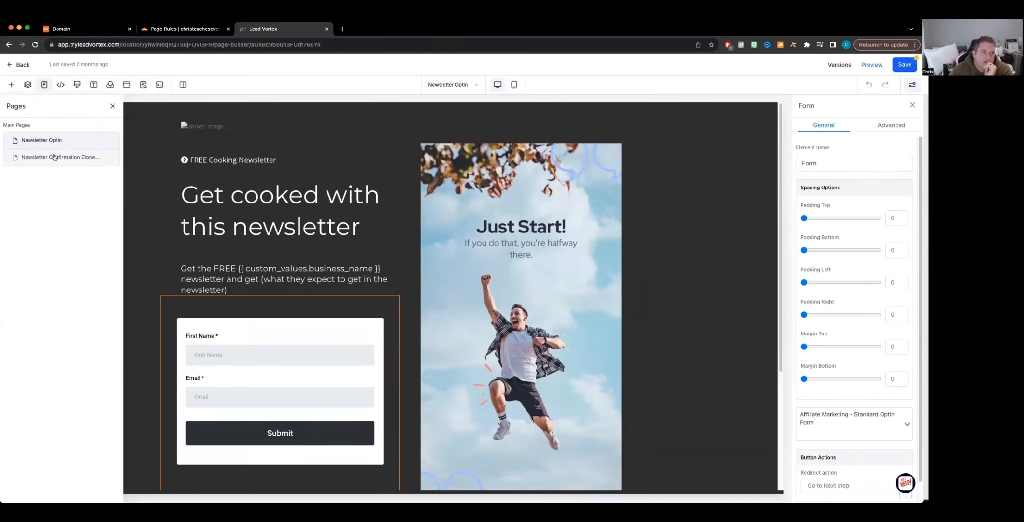
Step: Try to replace the "Just Start!" image with the lone-fir-creative image from the media library
left_click(561, 319)
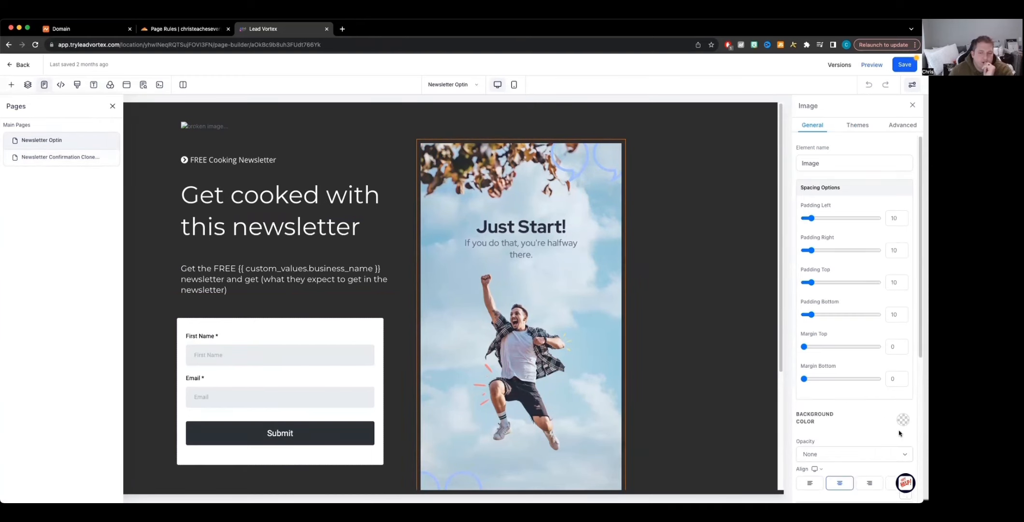
scroll(872, 414, "down", 1)
scroll(871, 415, "down", 3)
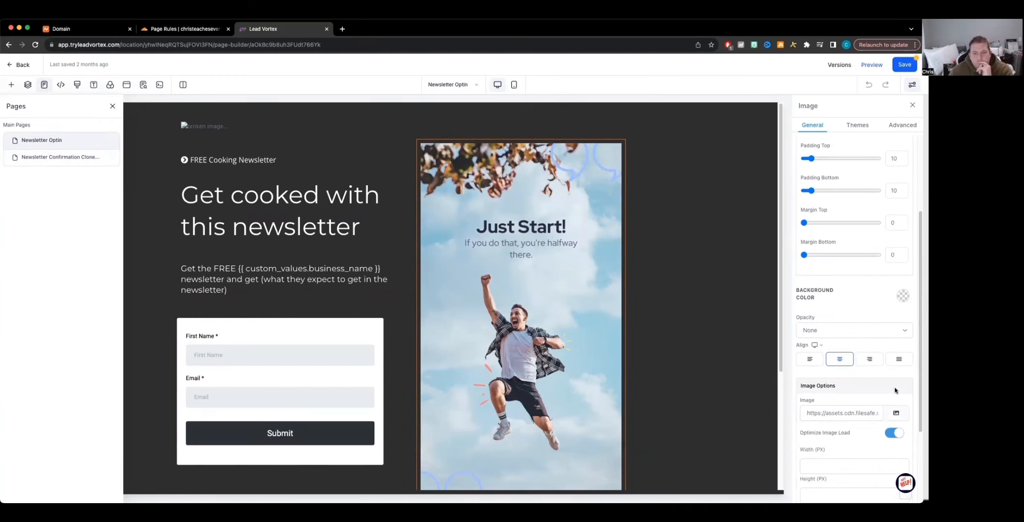
scroll(894, 390, "down", 3)
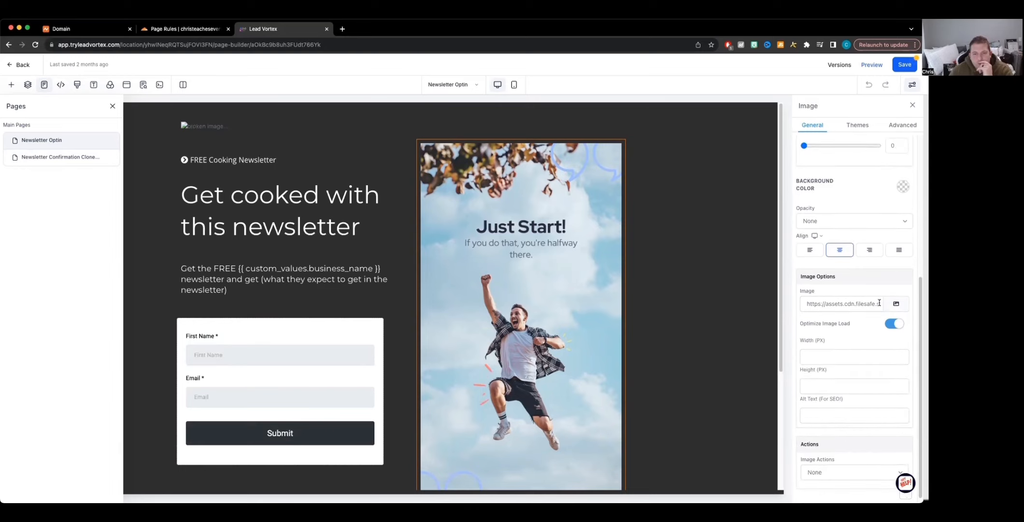
left_click(894, 303)
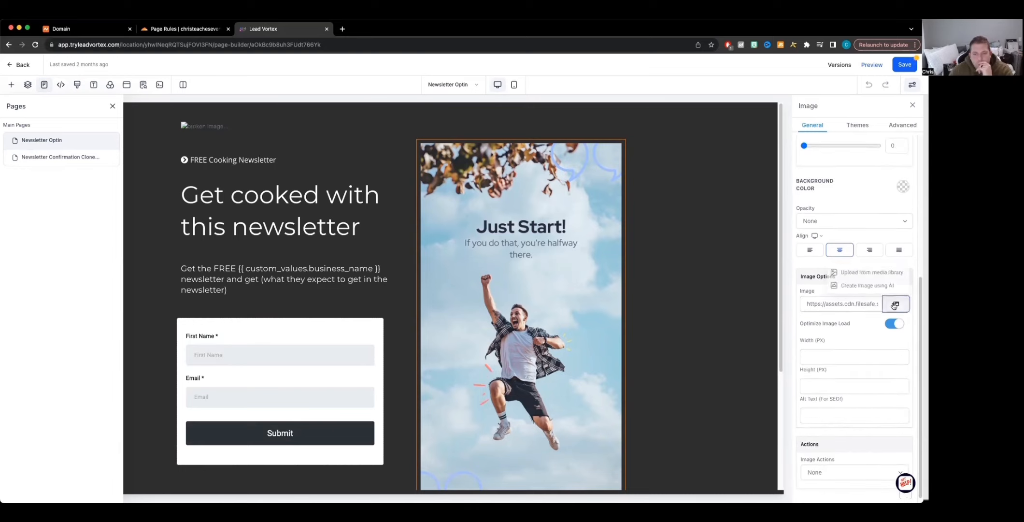
left_click(859, 271)
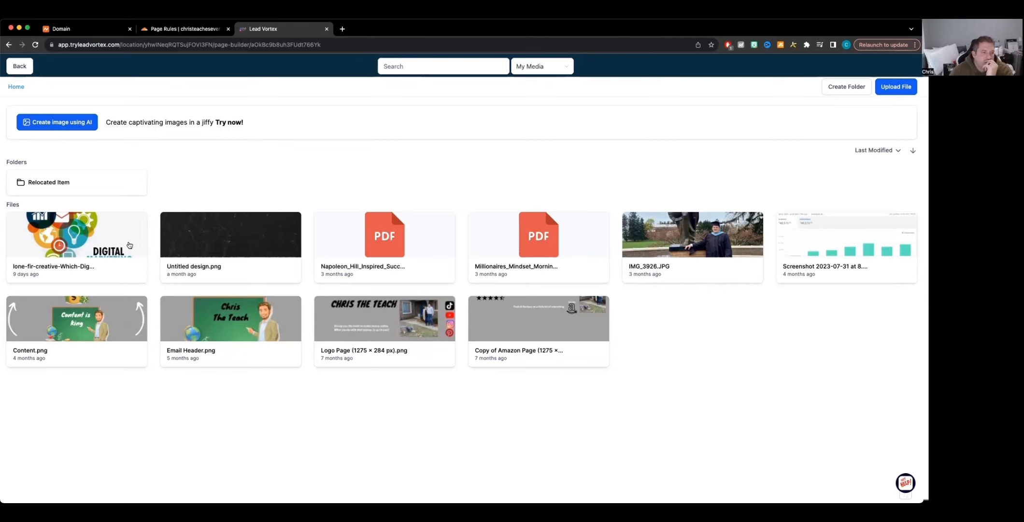
left_click(71, 238)
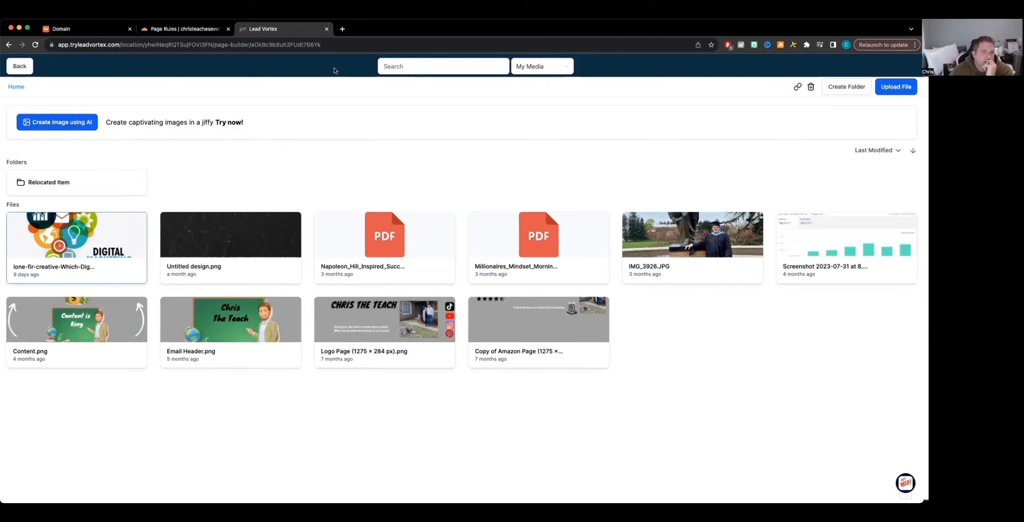
left_click(19, 67)
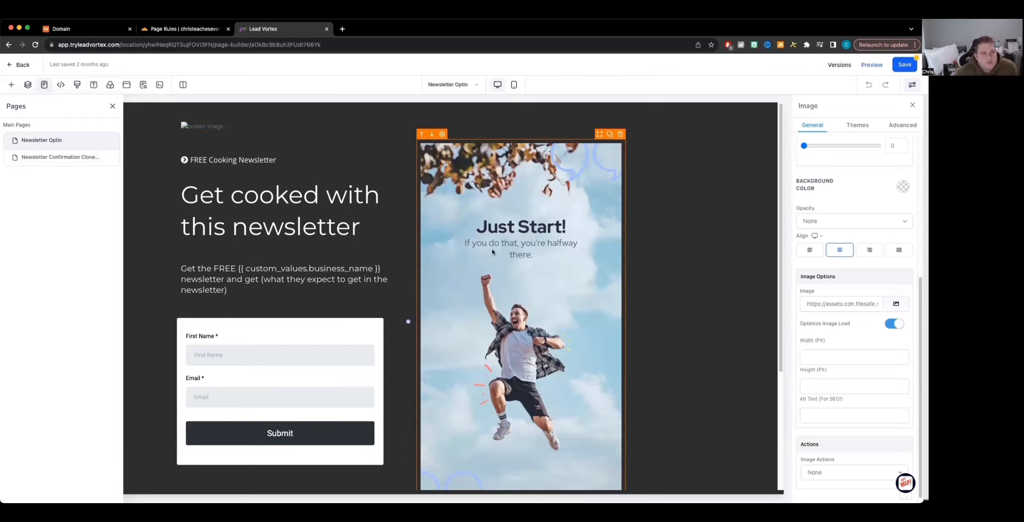
Step: Save the optin page, adding an SEO meta description with the creator's newsletter name
left_click(44, 158)
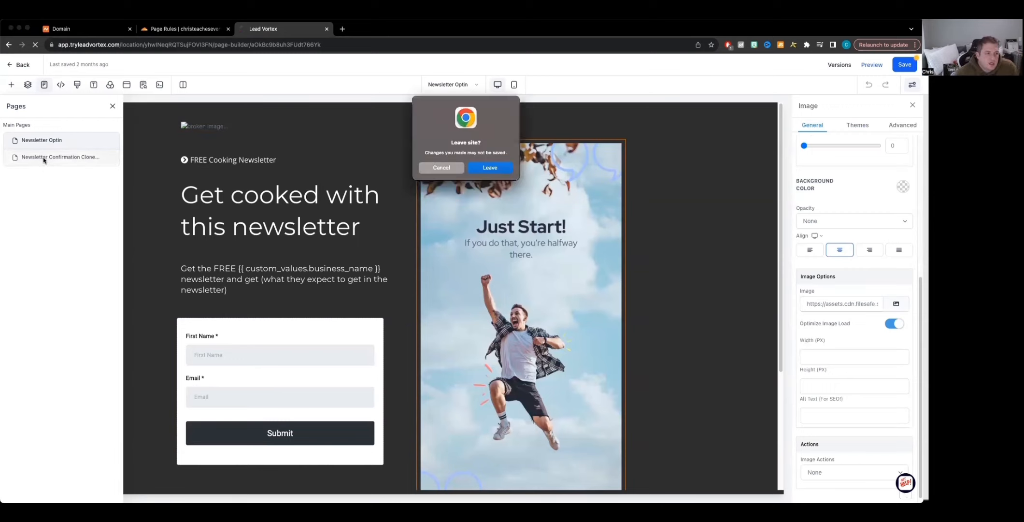
left_click(429, 170)
left_click(903, 64)
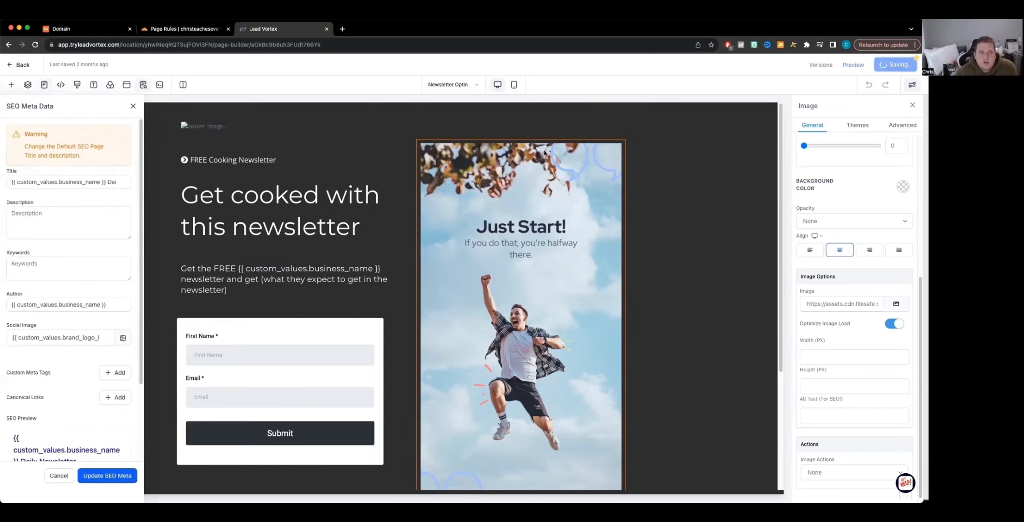
left_click(52, 217)
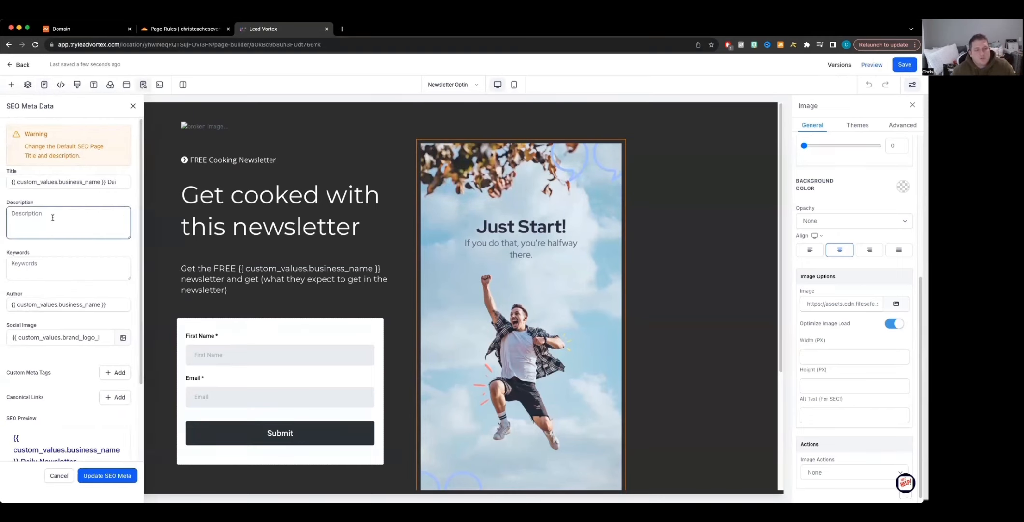
type("Chris")
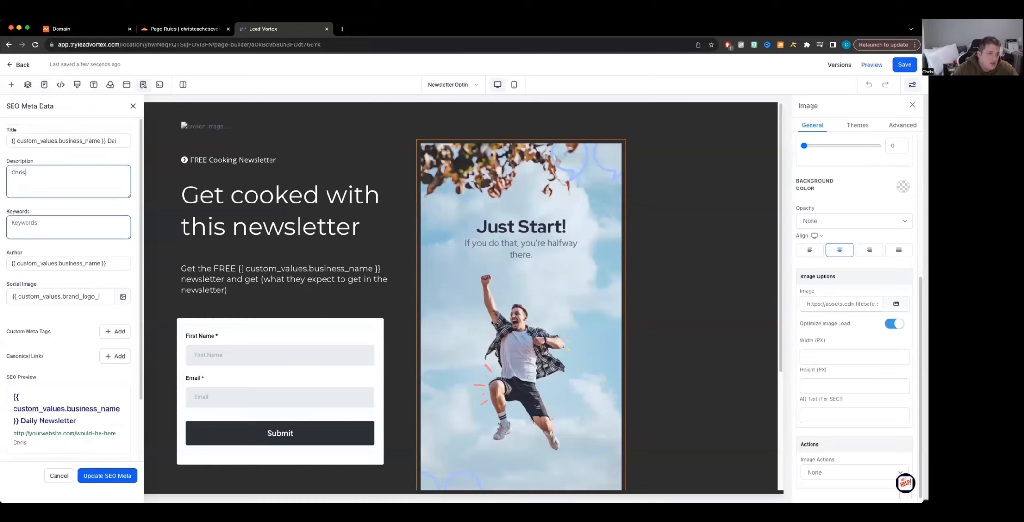
type("Teach")
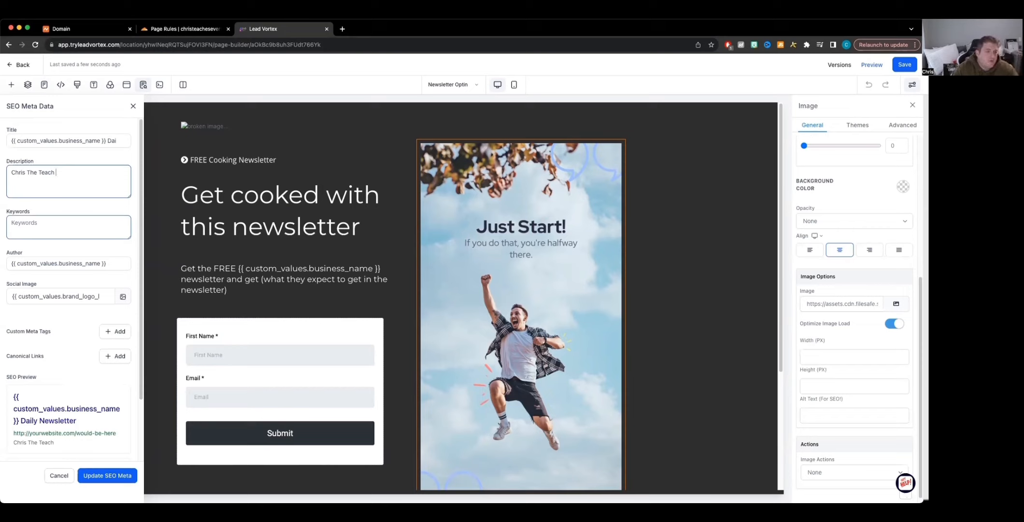
type("newsletter")
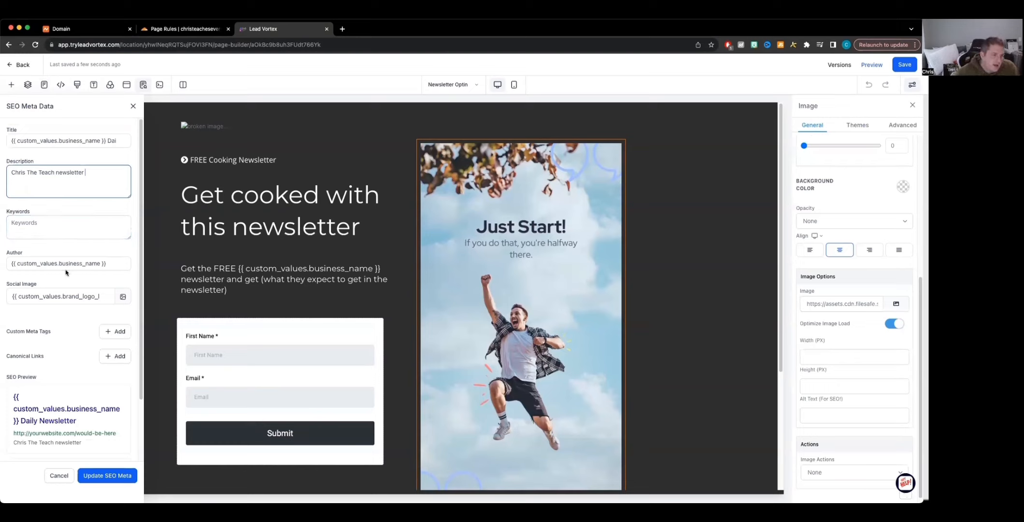
left_click(105, 476)
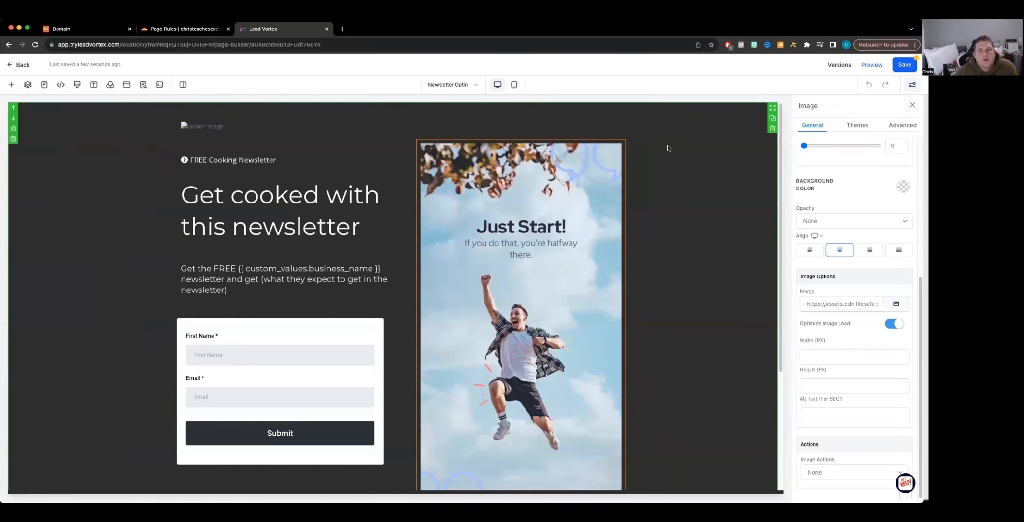
left_click(904, 65)
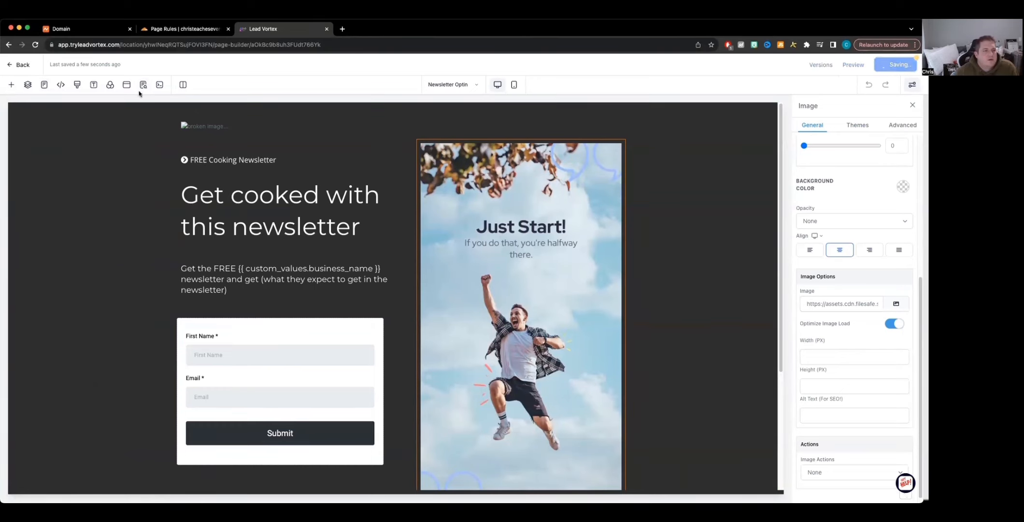
Step: Open the Newsletter Confirmation page and inspect its section, column, background color, image and feature block settings
left_click(452, 85)
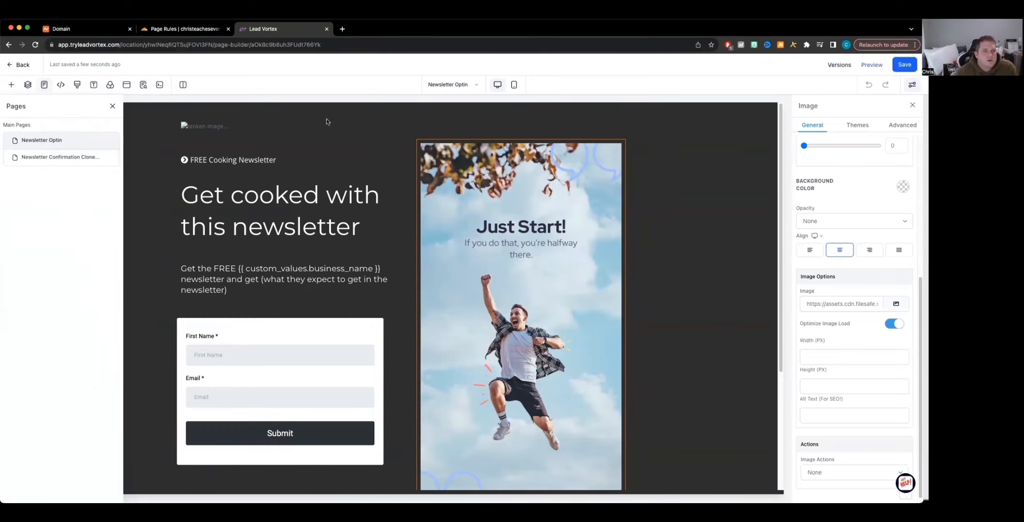
left_click(18, 162)
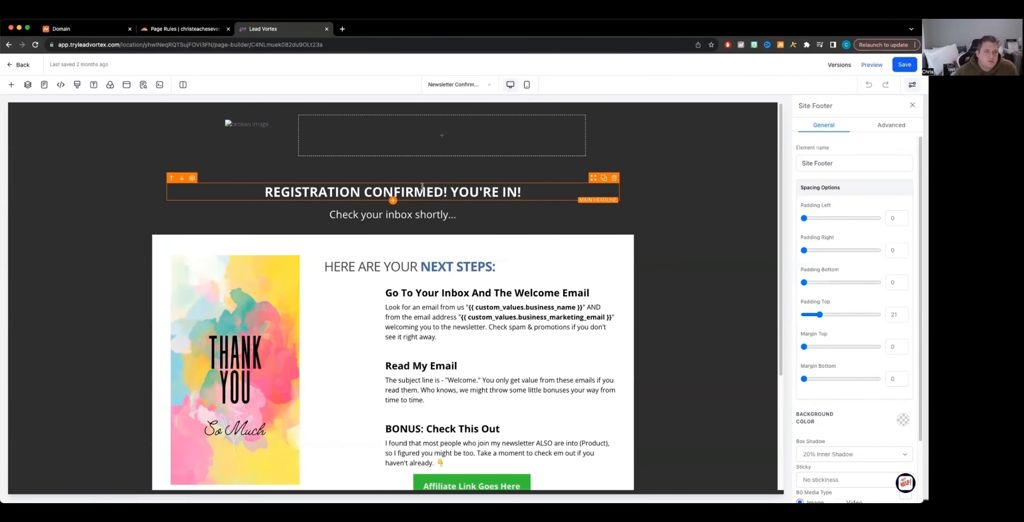
left_click(492, 137)
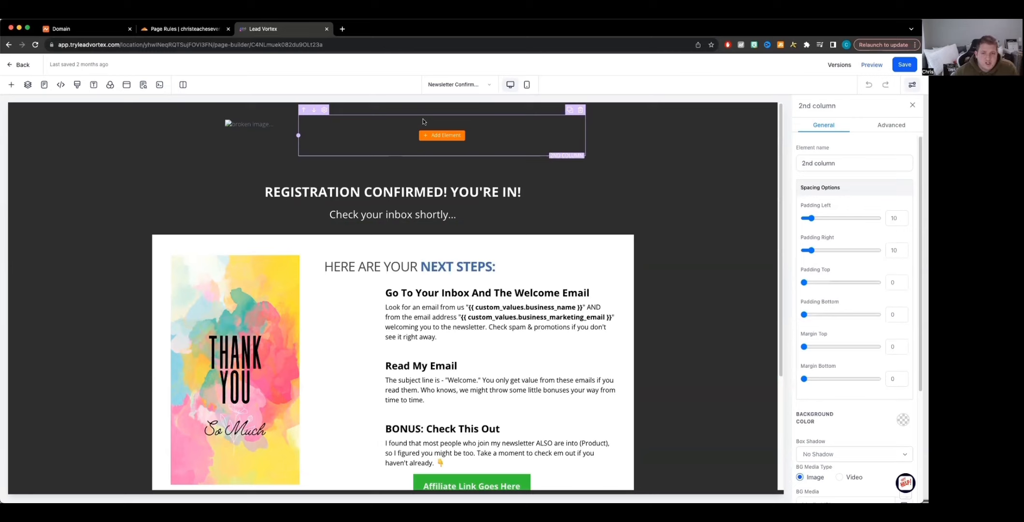
left_click(696, 265)
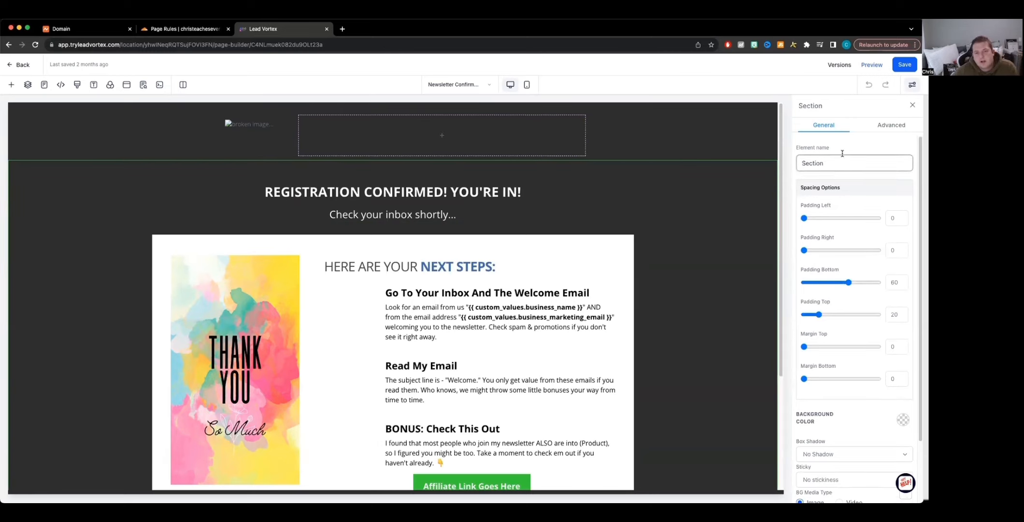
scroll(825, 381, "down", 3)
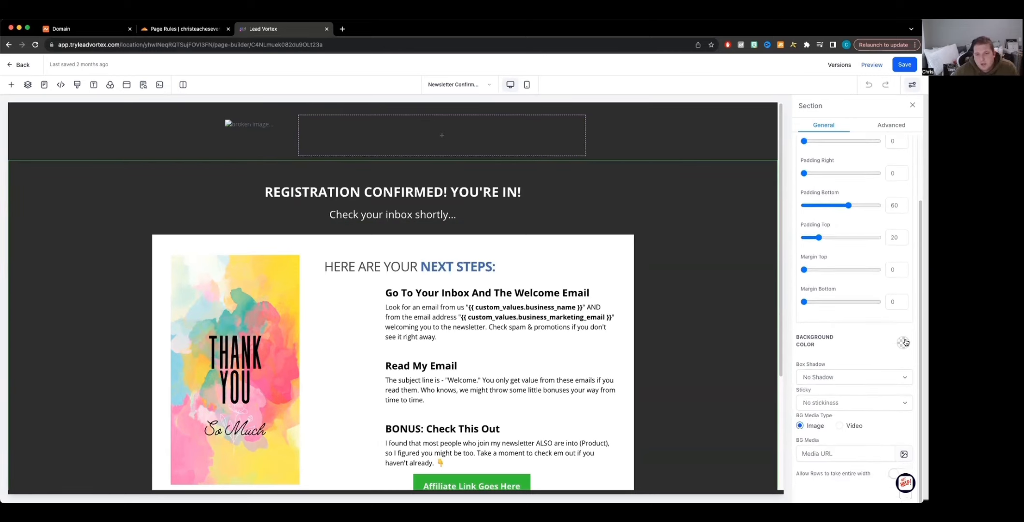
left_click(903, 343)
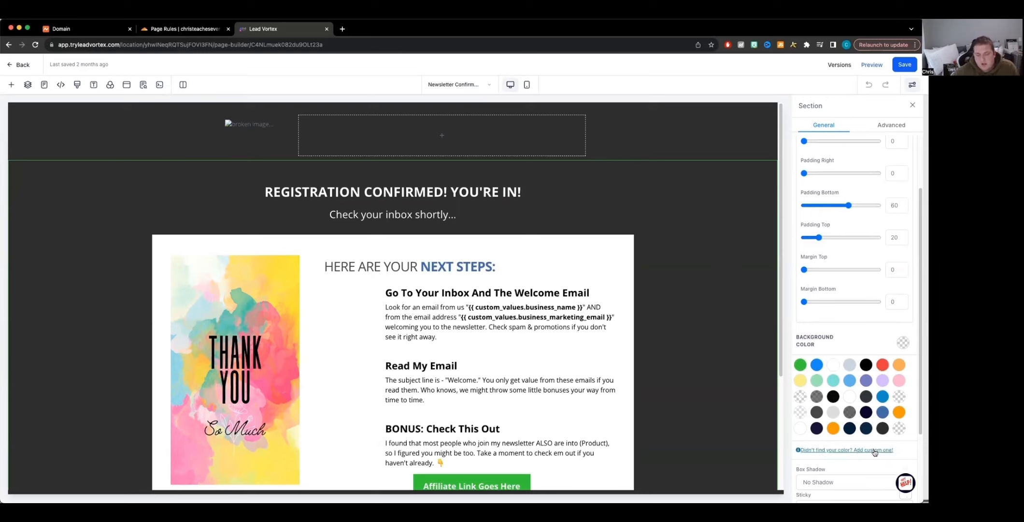
scroll(872, 452, "down", 3)
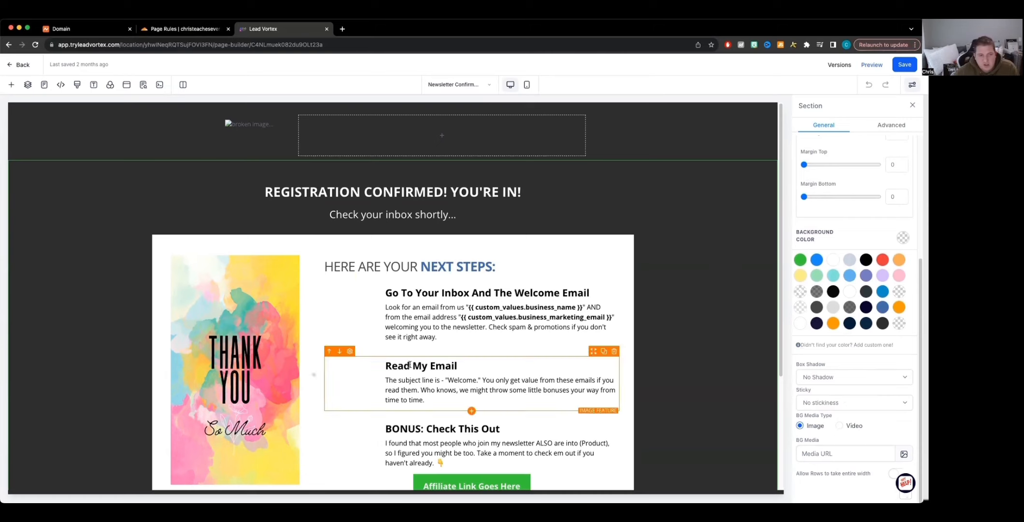
left_click(247, 328)
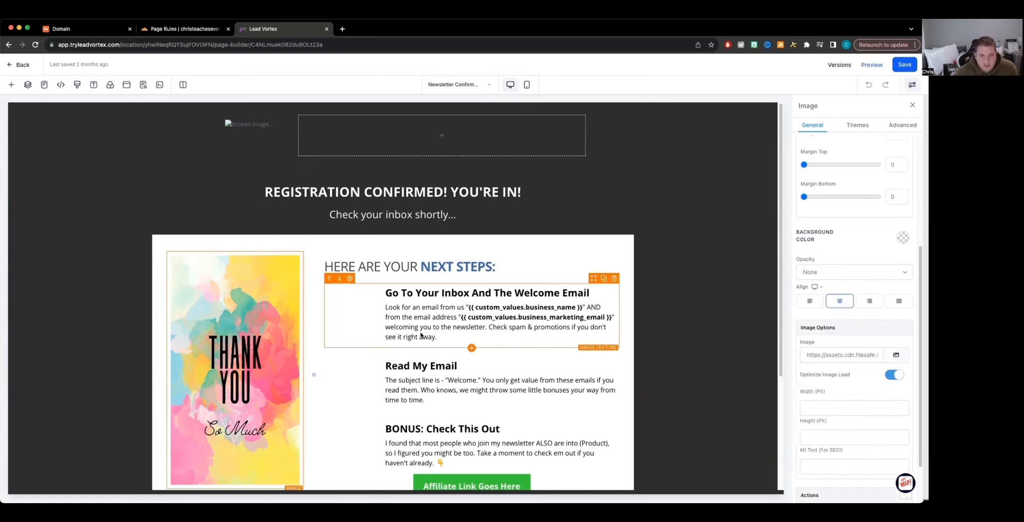
scroll(828, 419, "down", 2)
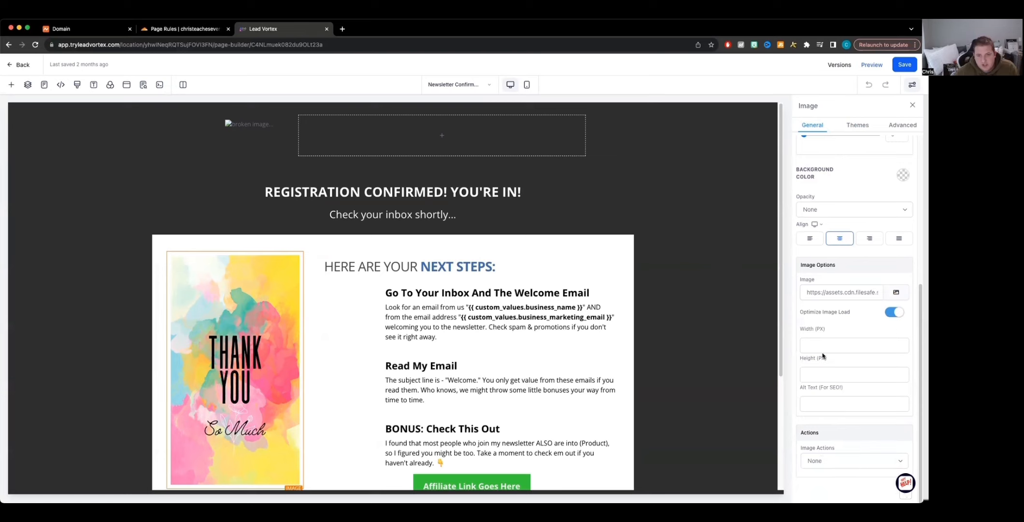
scroll(826, 435, "up", 5)
scroll(832, 424, "down", 5)
left_click(831, 461)
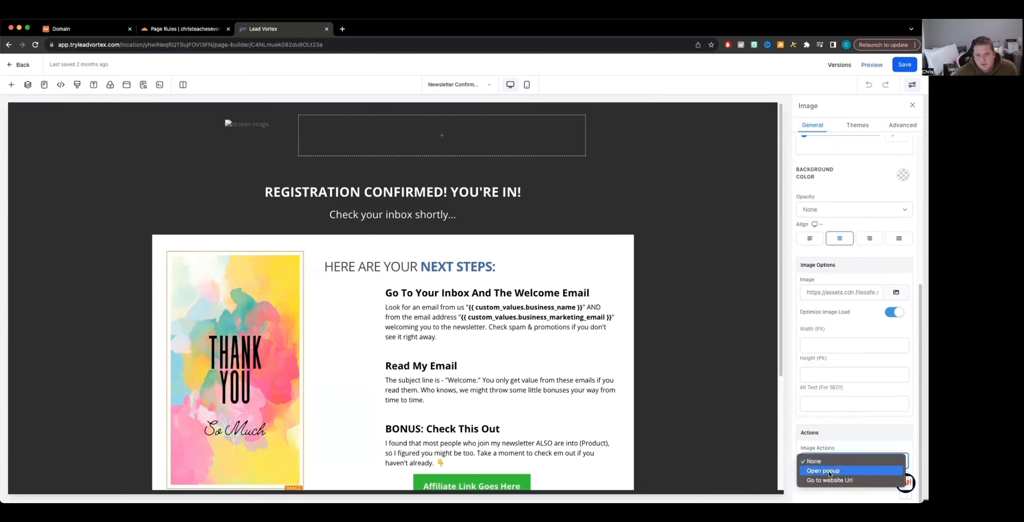
left_click(436, 286)
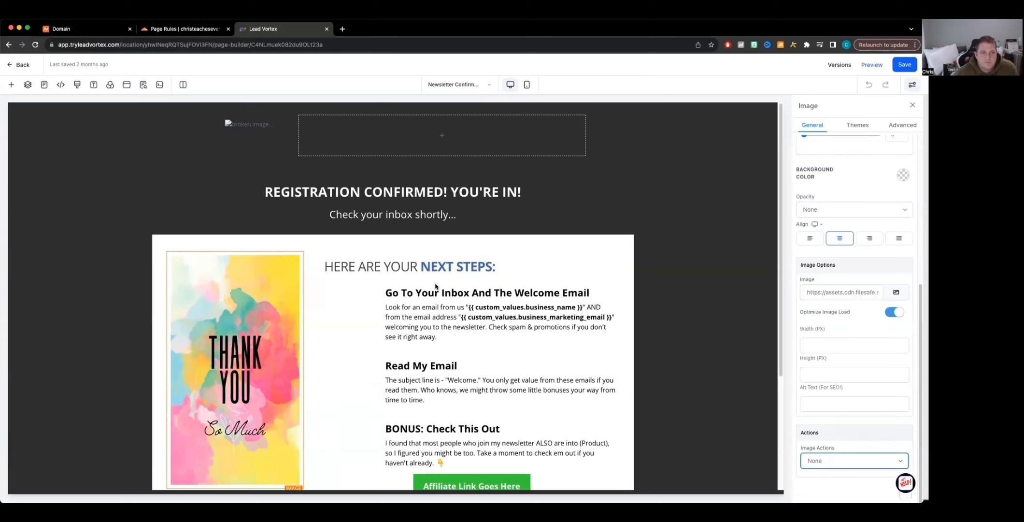
scroll(484, 392, "down", 2)
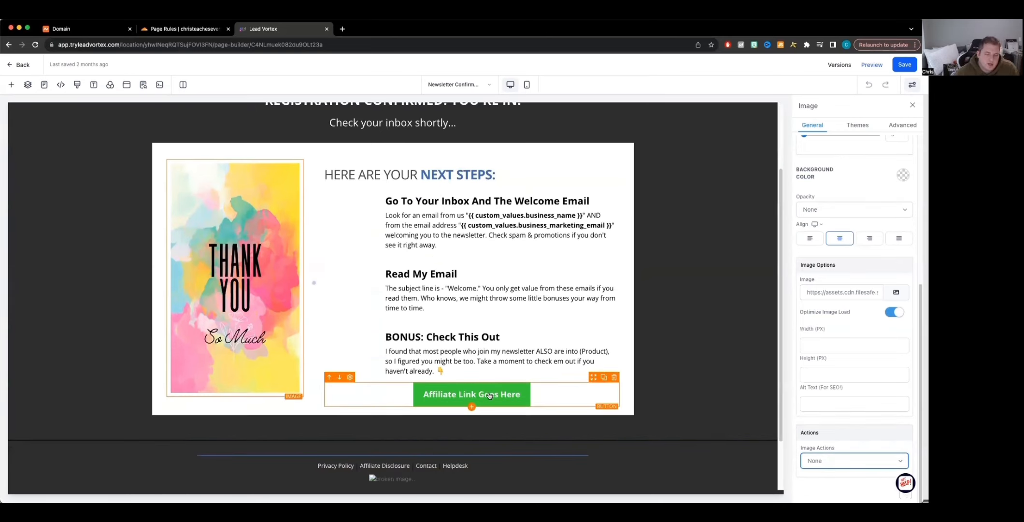
left_click(466, 358)
left_click(418, 288)
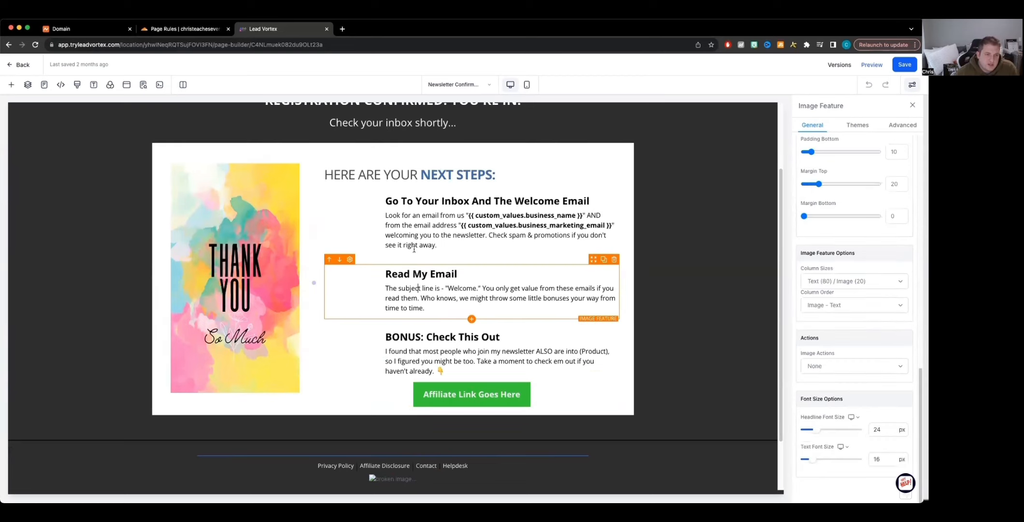
left_click(429, 350)
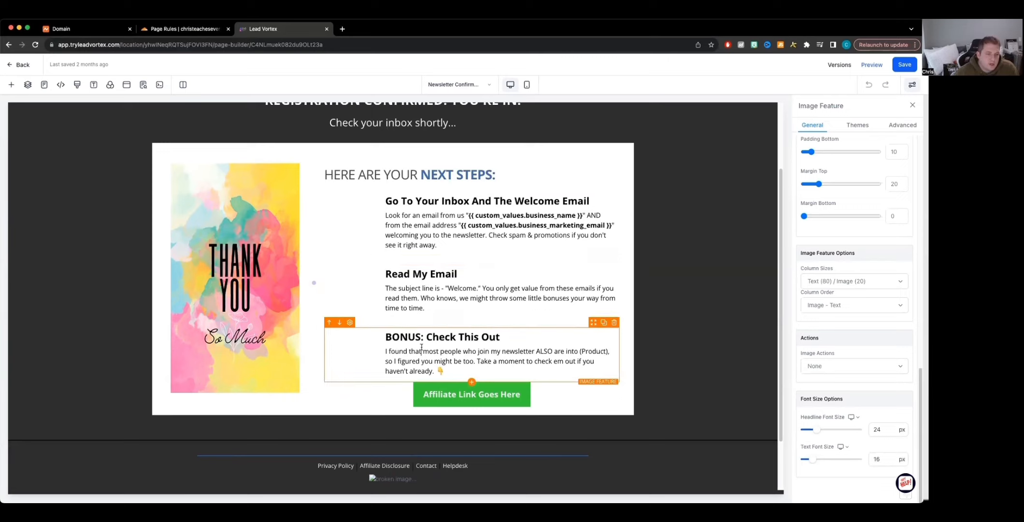
Step: Change the affiliate button's text to "Cooking Class with Guy Fierri"
left_click(468, 395)
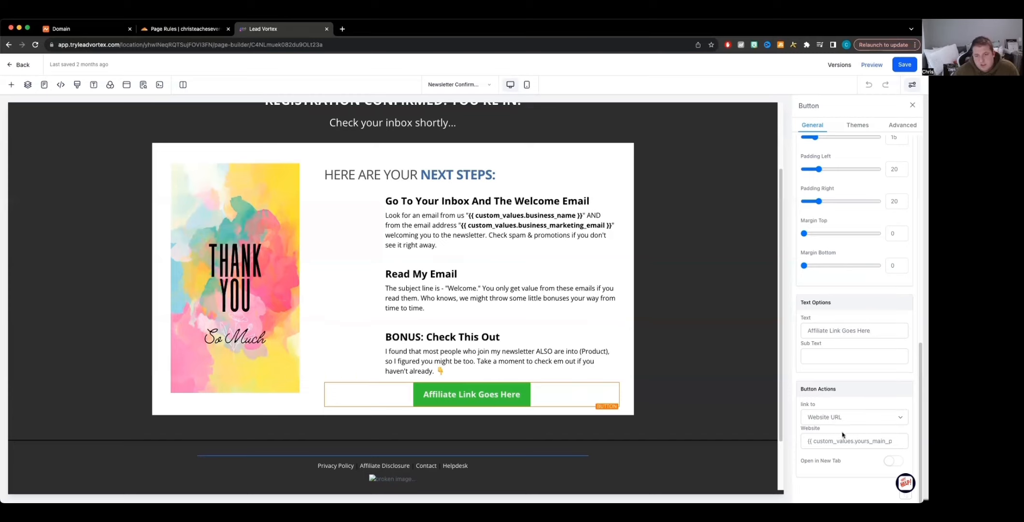
triple_click(853, 331)
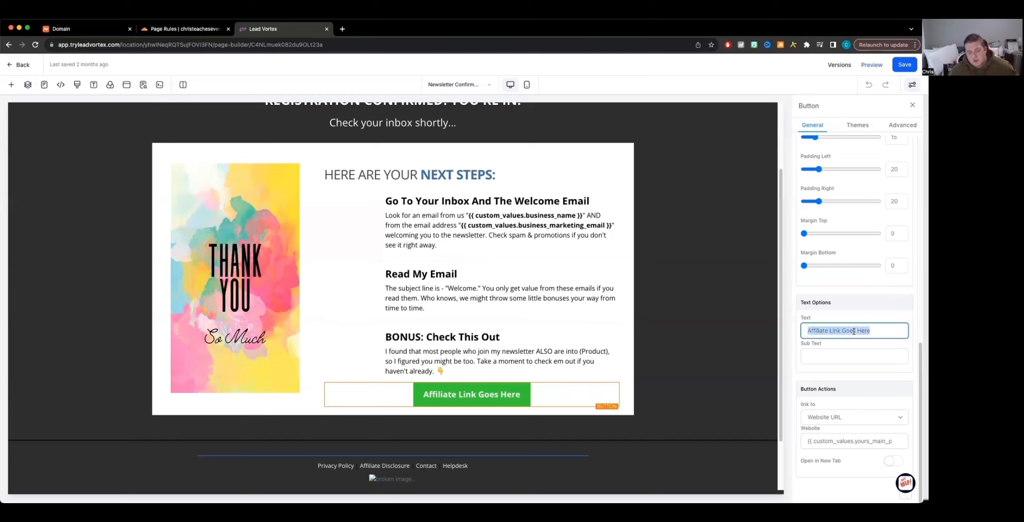
type("Co")
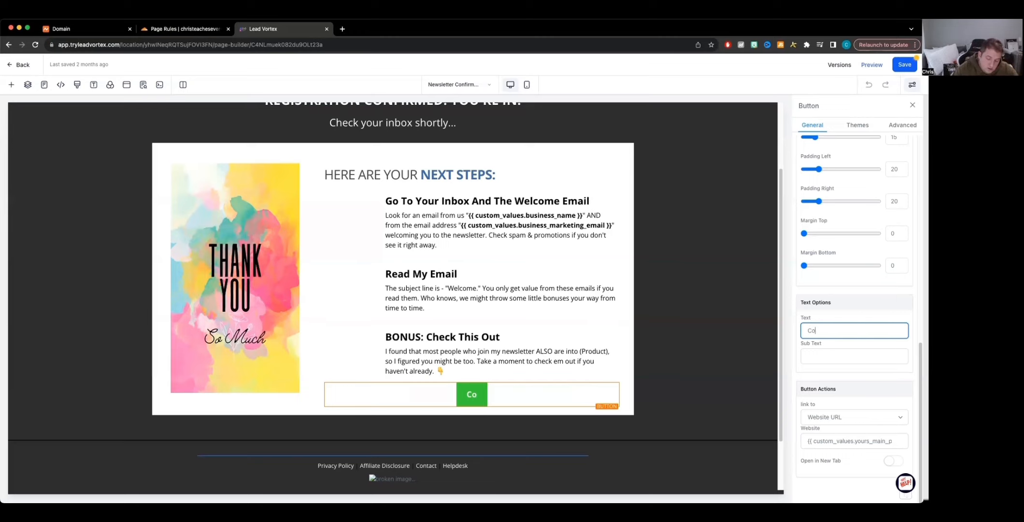
type("oking")
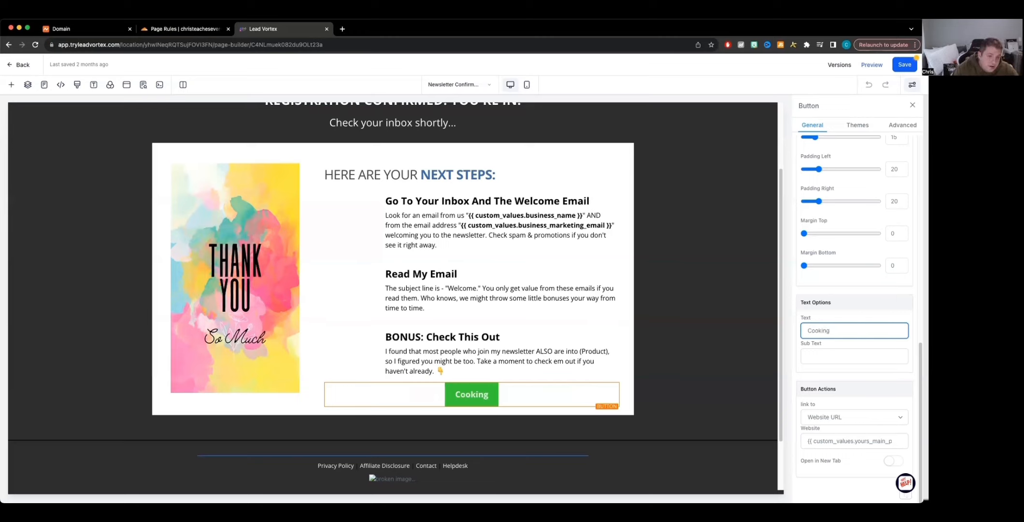
type(" Class with")
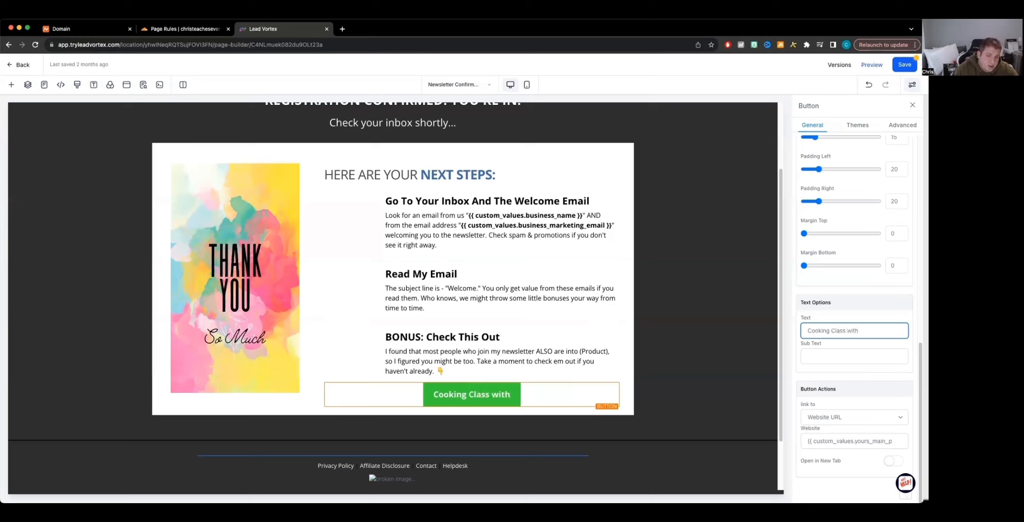
type(" Guyy")
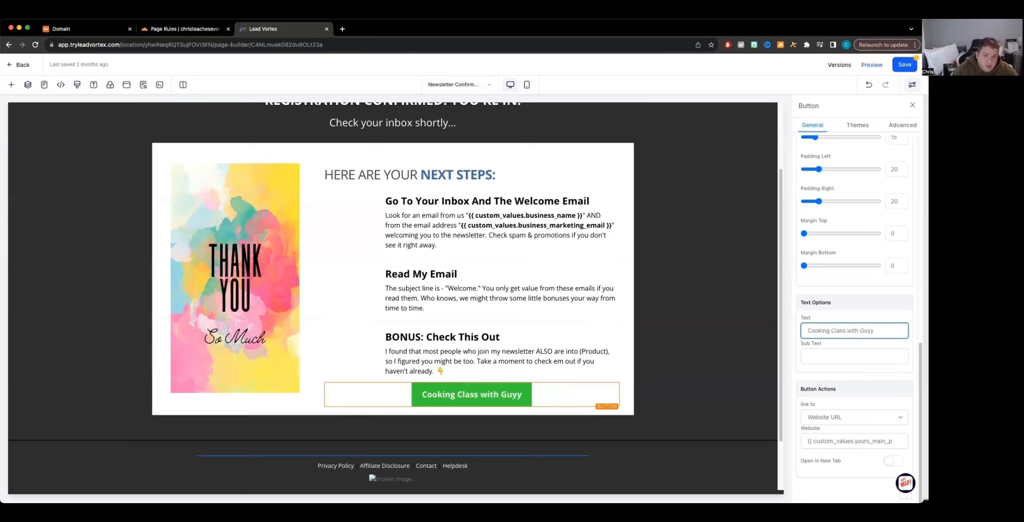
key("BackSpace")
key("BackSpace")
type("y ")
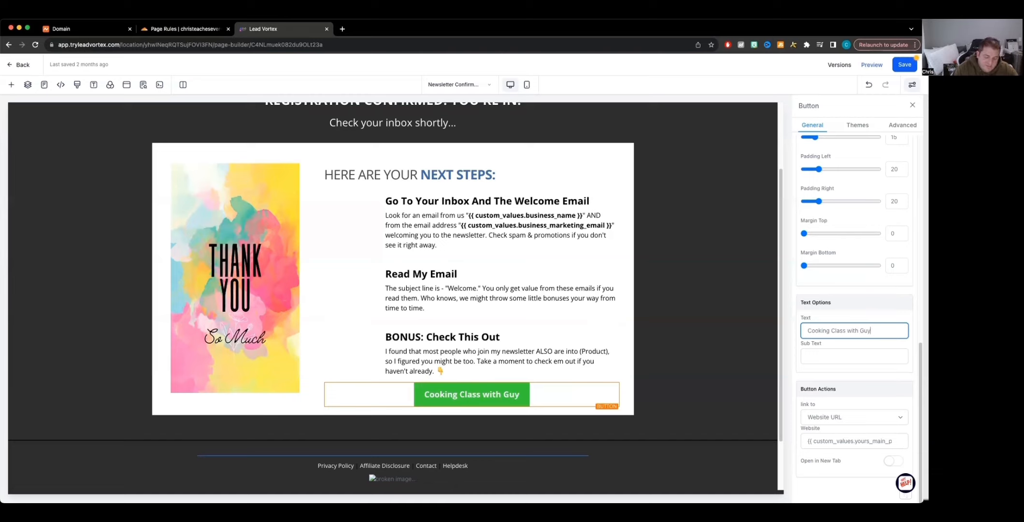
type("Fierri")
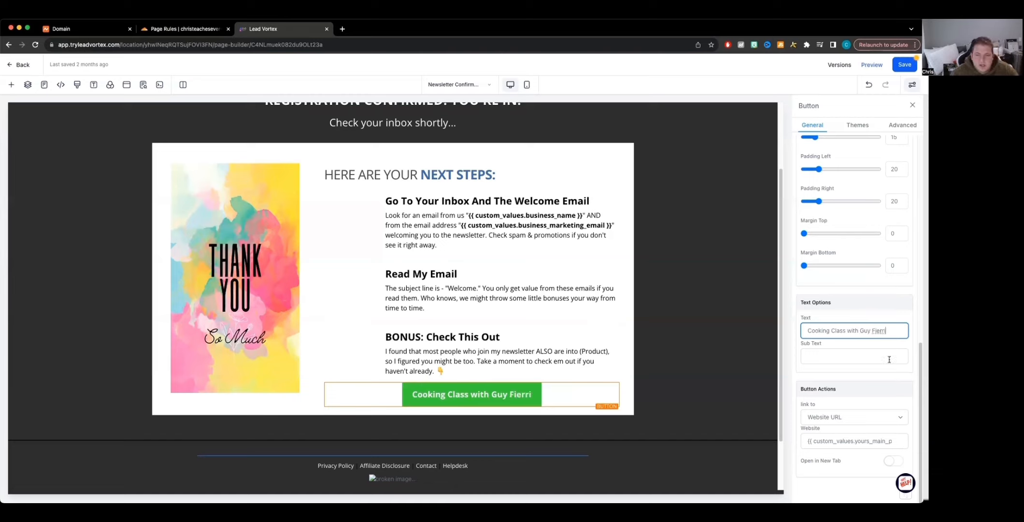
Step: Add the button subtext "Go check out my favorite chef"
left_click(869, 356)
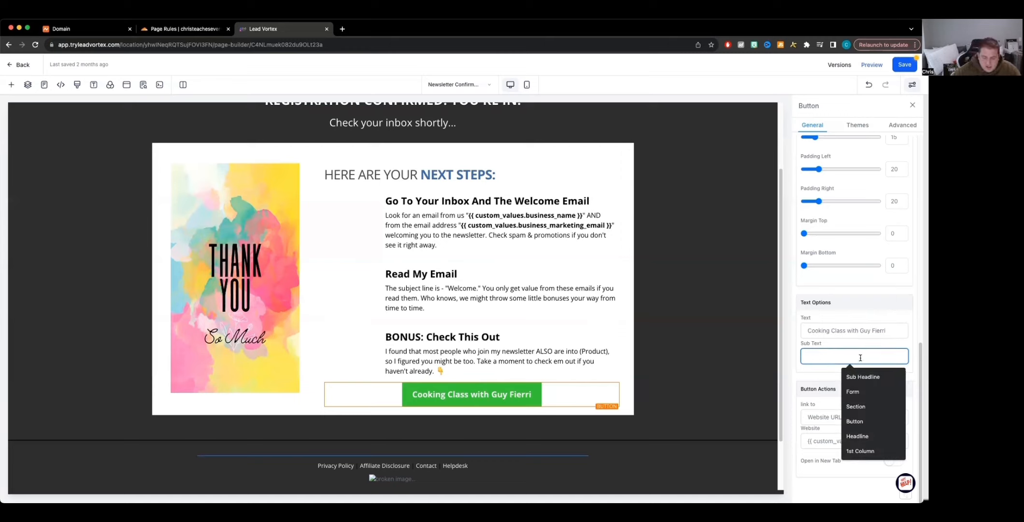
type("Go che")
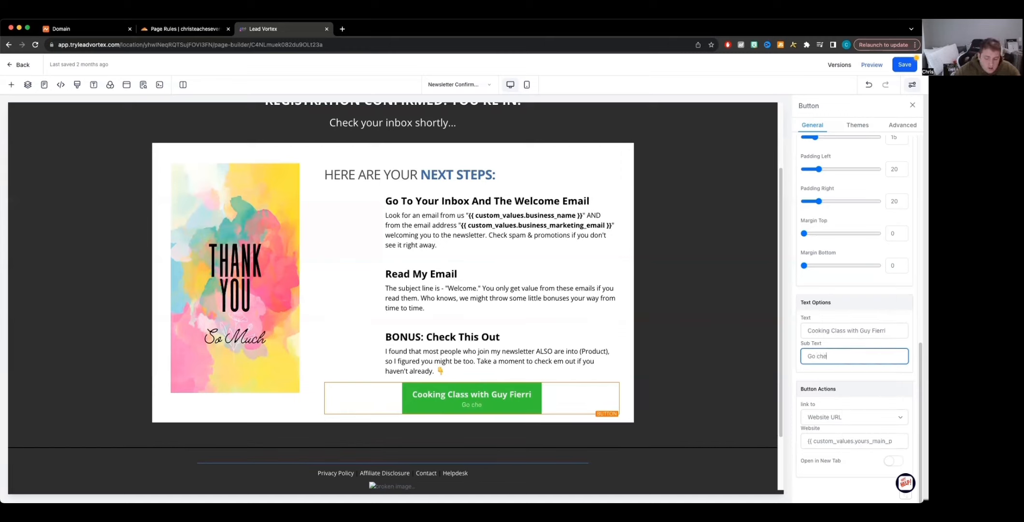
type("ck out my f")
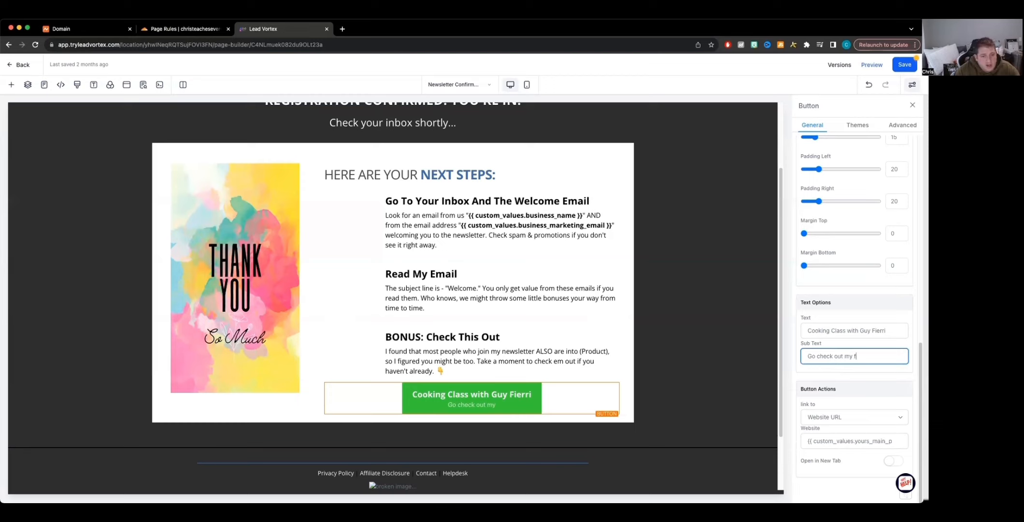
type("avorite chef")
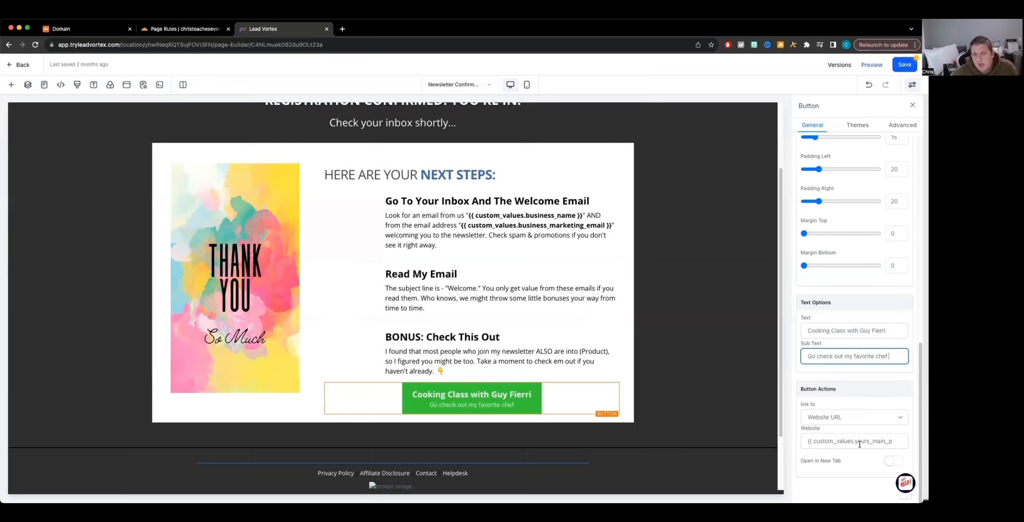
Step: Inspect the affiliate button's link action and its website URL setting
left_click(837, 418)
left_click(840, 418)
left_click(837, 441)
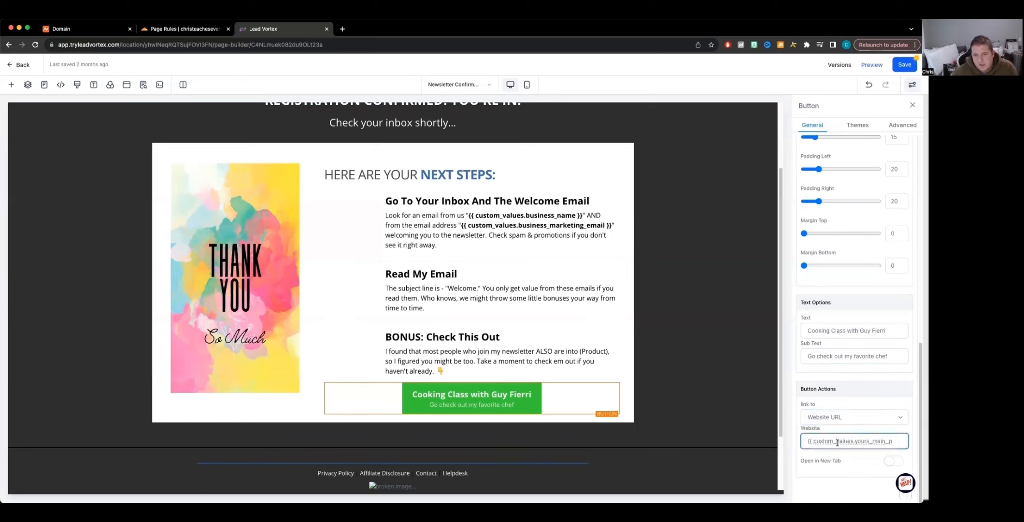
triple_click(838, 441)
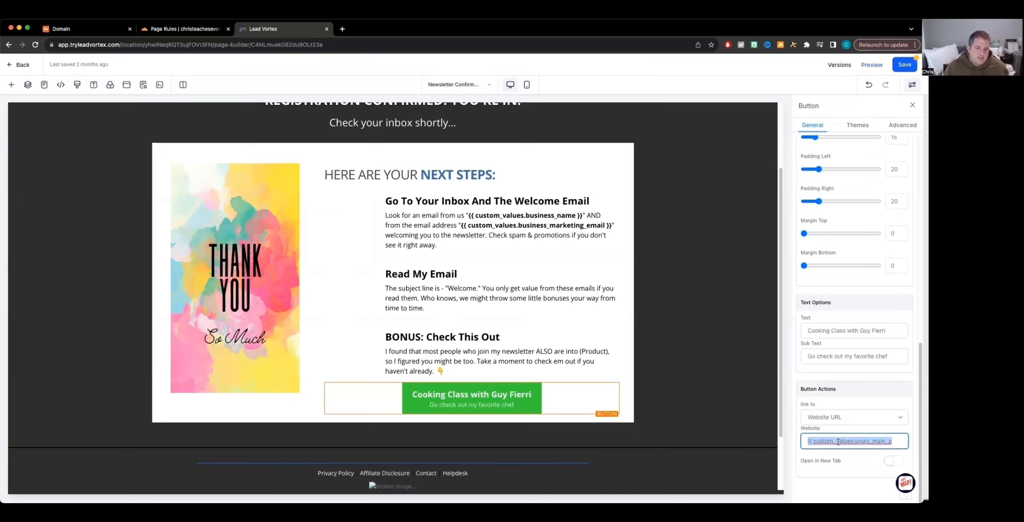
left_click(867, 419)
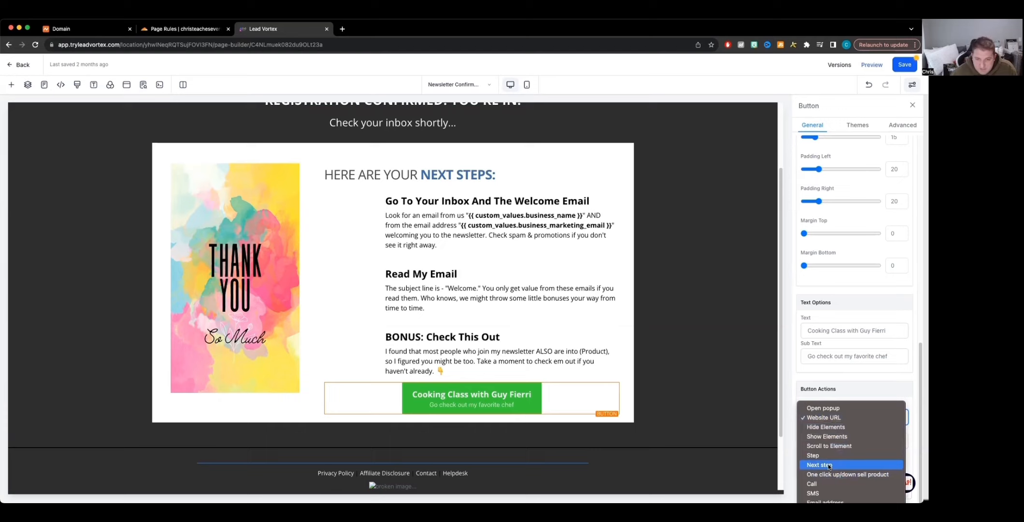
left_click(826, 418)
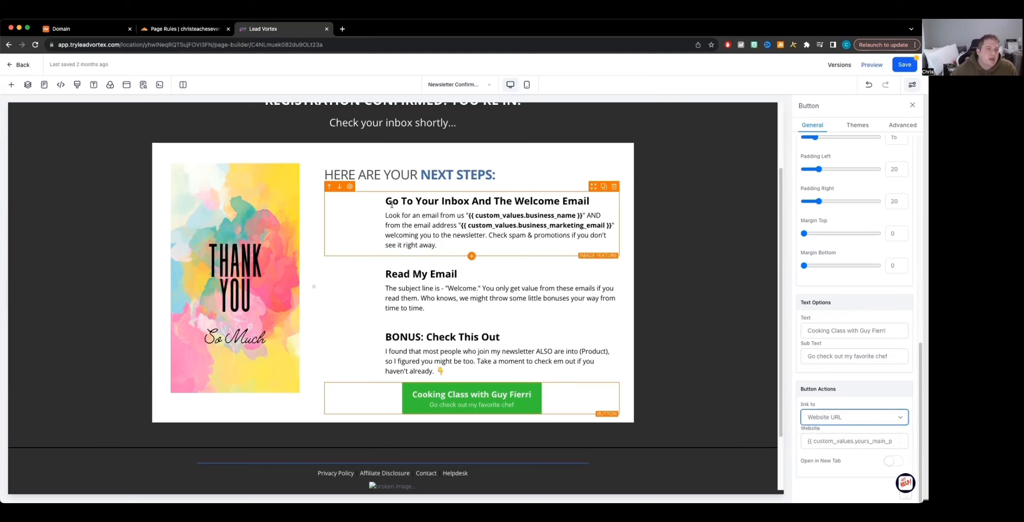
Step: Save the Newsletter Confirmation page, review its SEO meta data, and leave the page builder
scroll(744, 156, "up", 2)
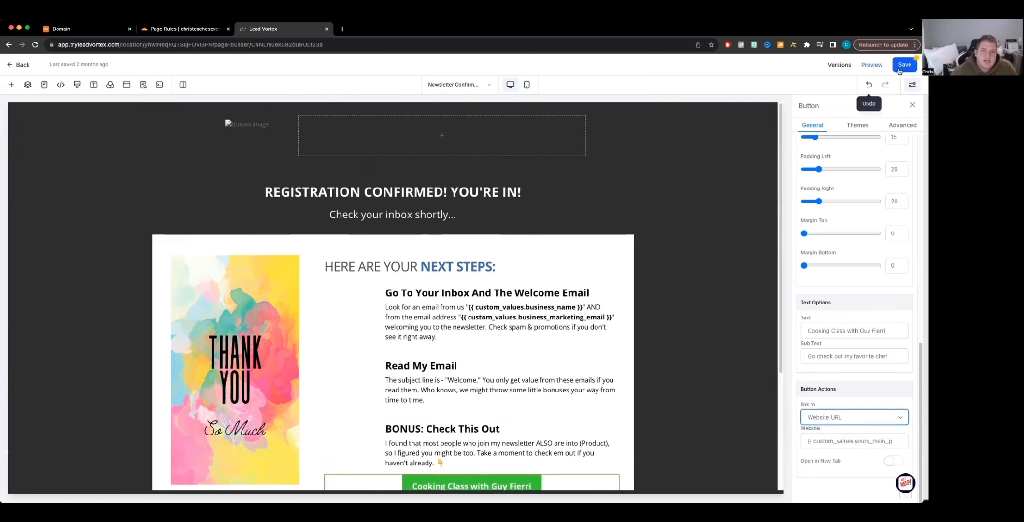
left_click(904, 64)
left_click(143, 84)
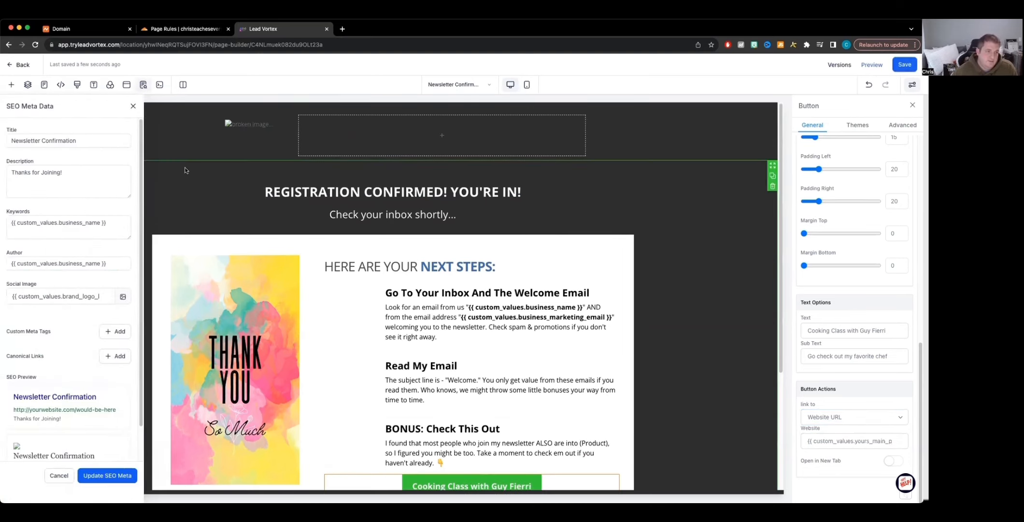
left_click(445, 196)
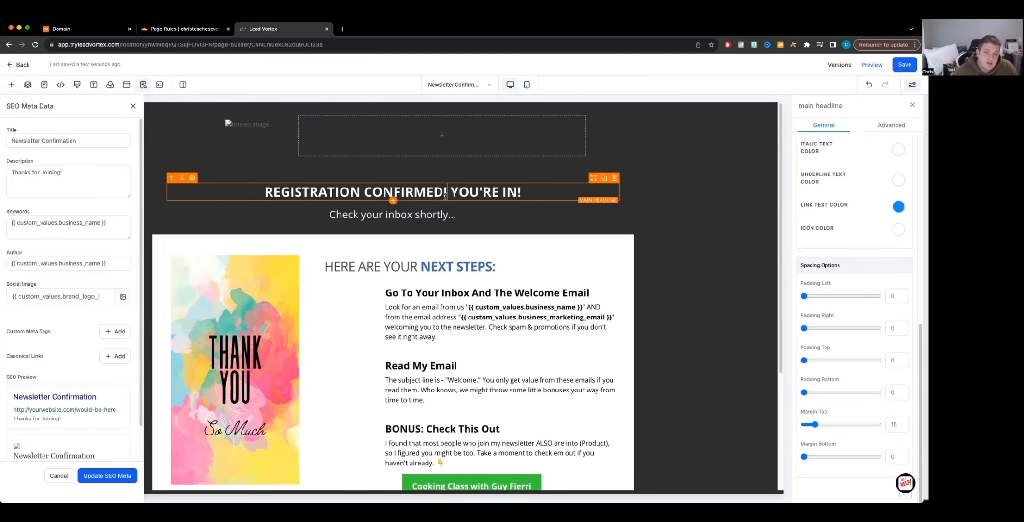
left_click(361, 214)
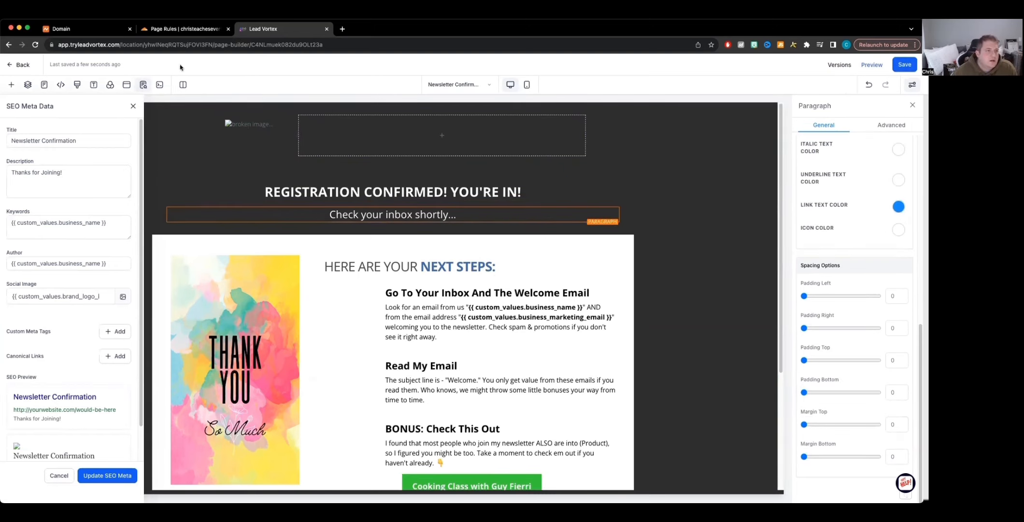
left_click(7, 67)
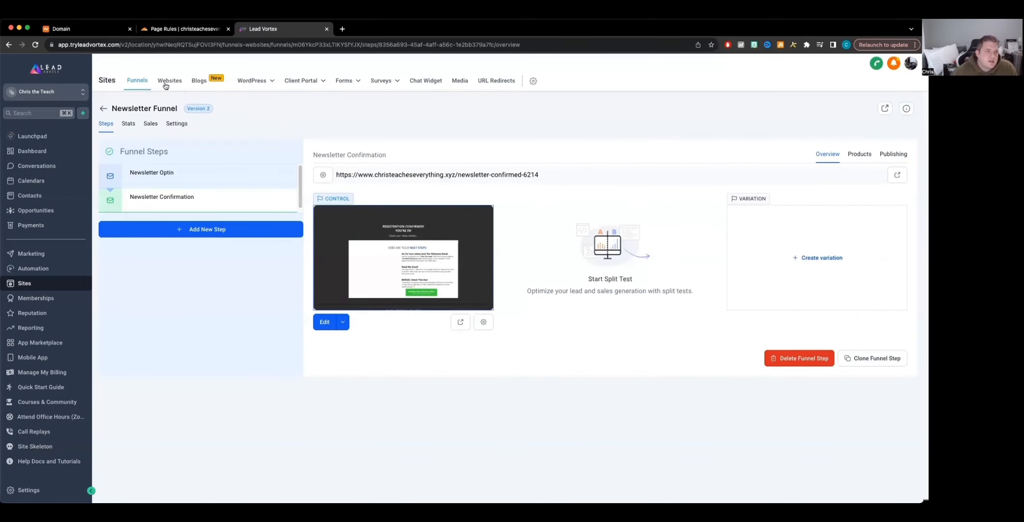
left_click(177, 124)
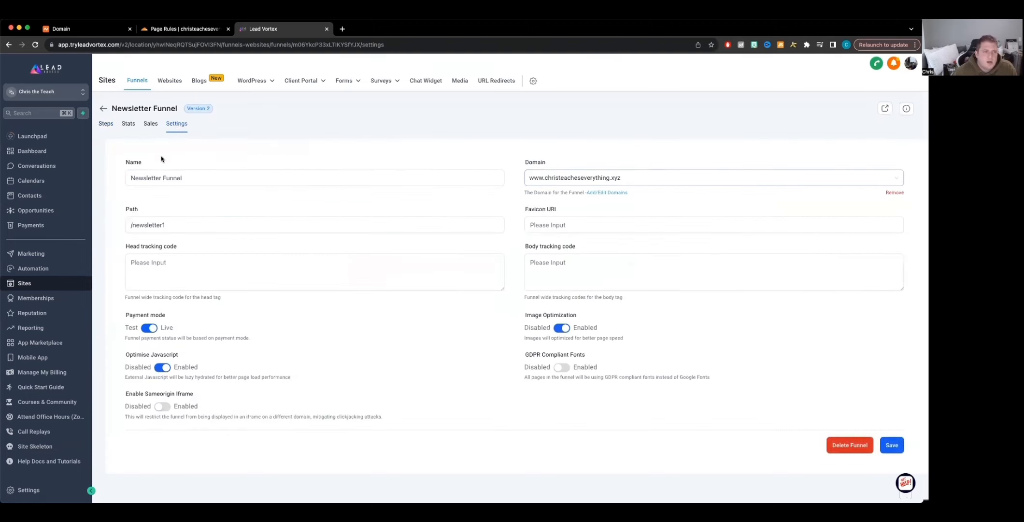
left_click(169, 80)
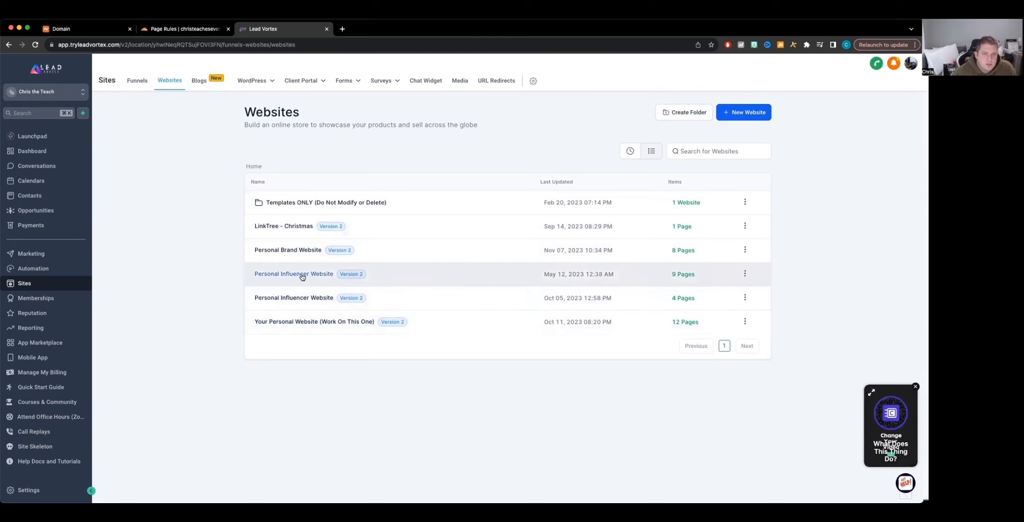
left_click(295, 297)
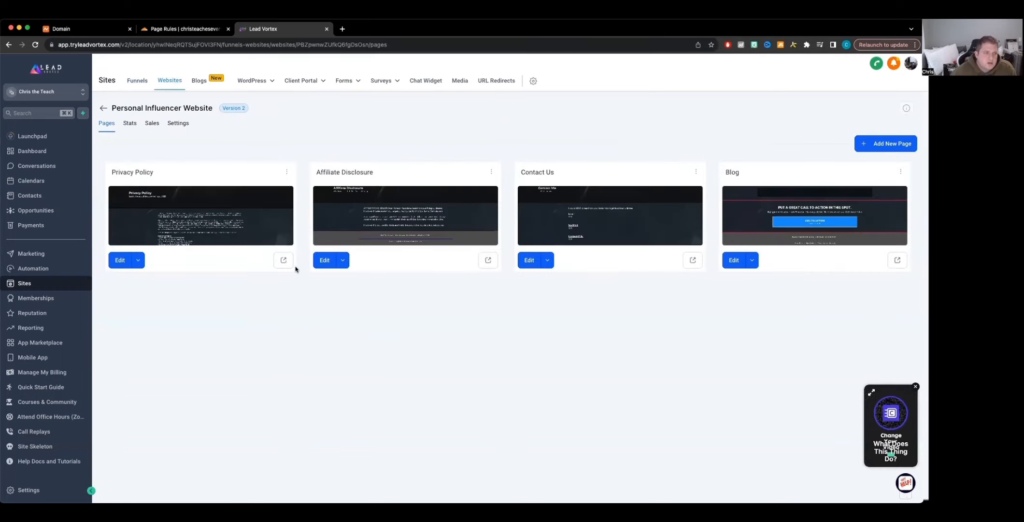
left_click(100, 109)
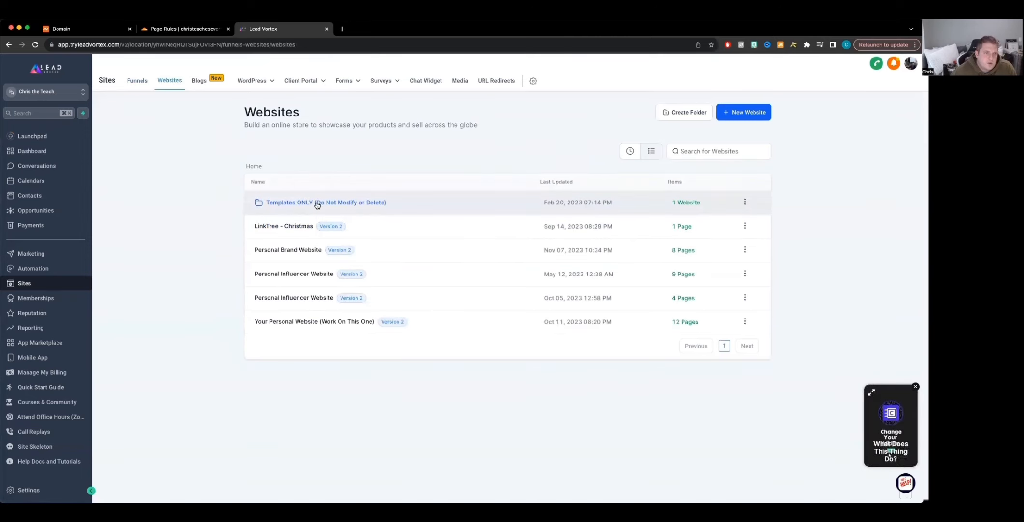
left_click(291, 254)
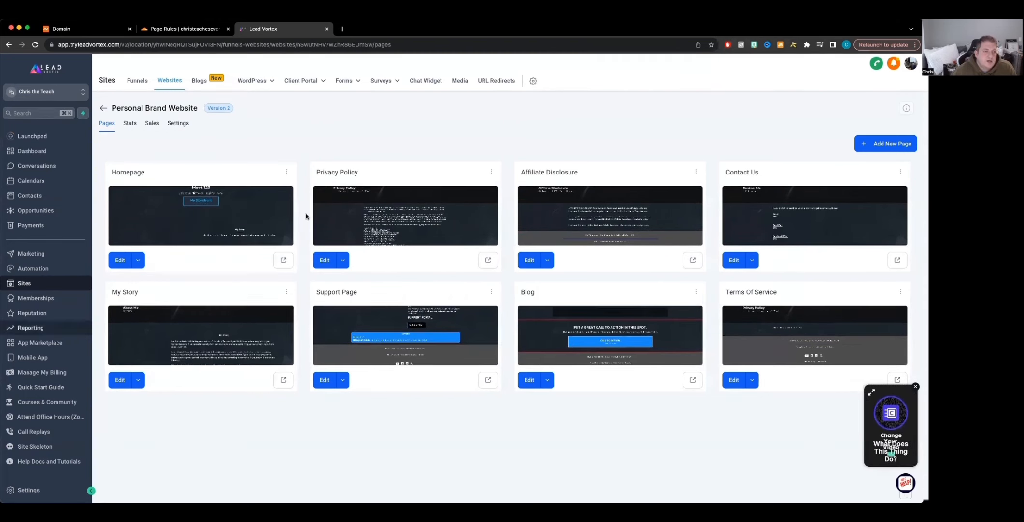
left_click(179, 123)
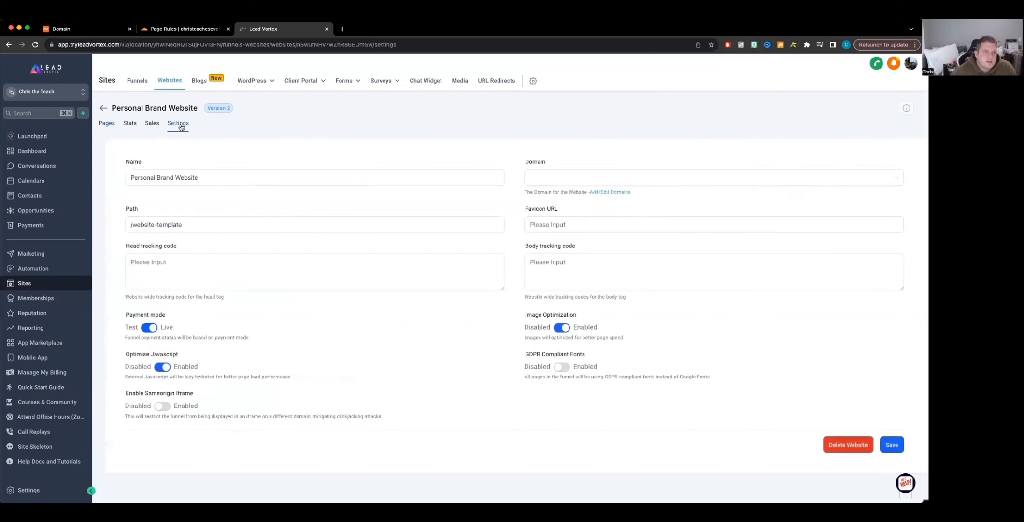
left_click(647, 184)
left_click(603, 197)
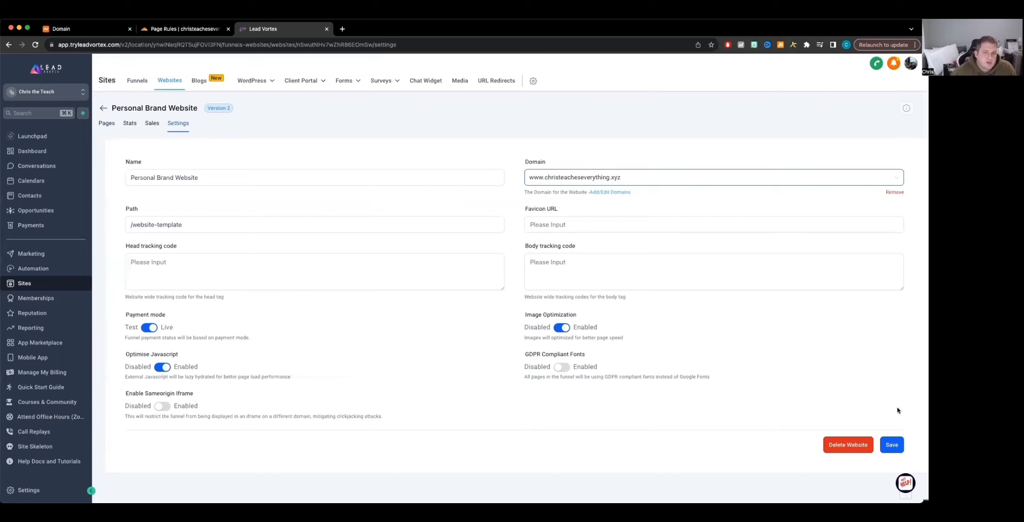
left_click(888, 447)
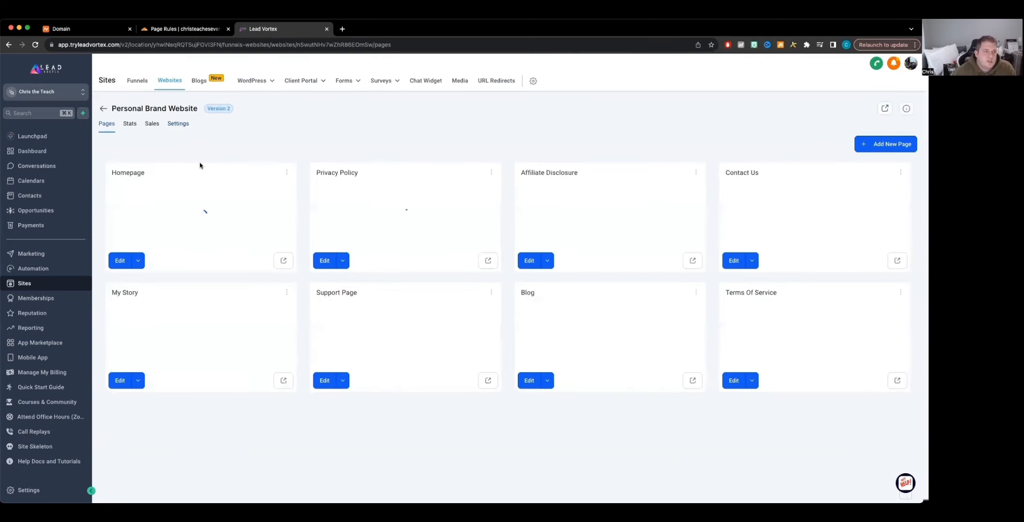
Step: Open the Personal Brand Website's My Story page in the builder and scroll through its sections
left_click(177, 126)
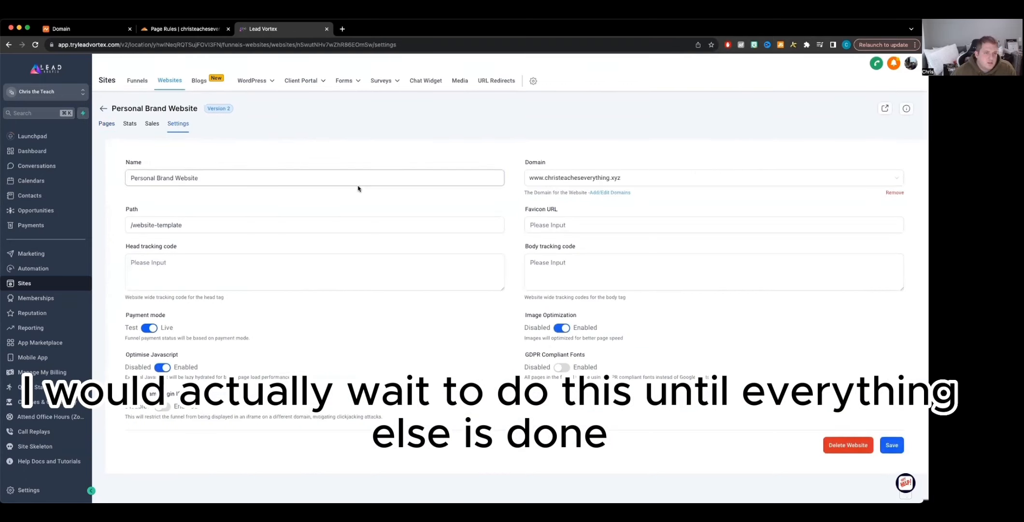
left_click(110, 125)
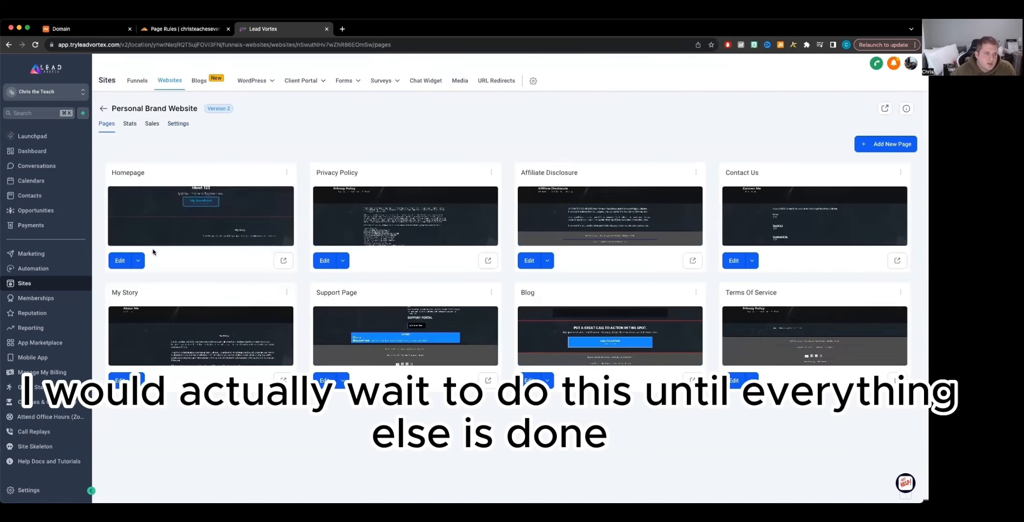
left_click(117, 261)
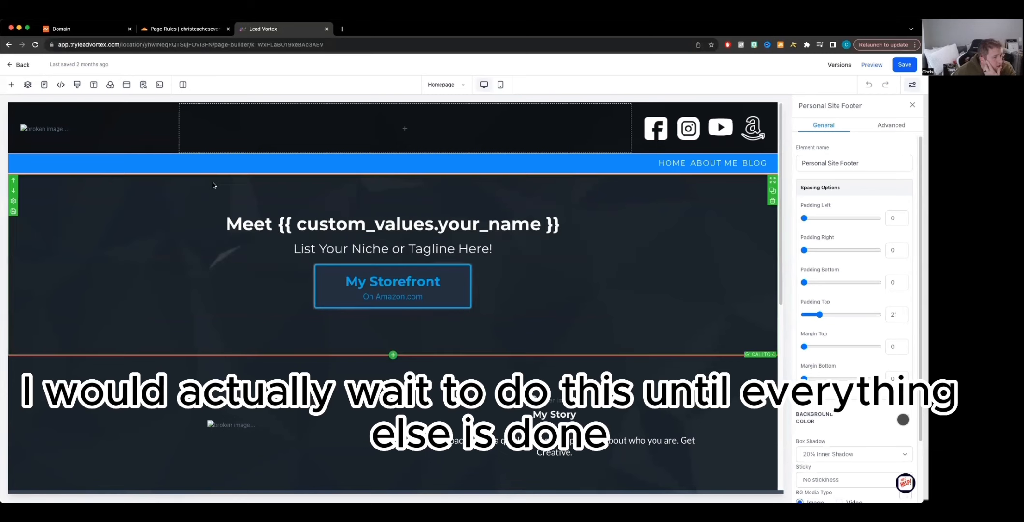
left_click(44, 85)
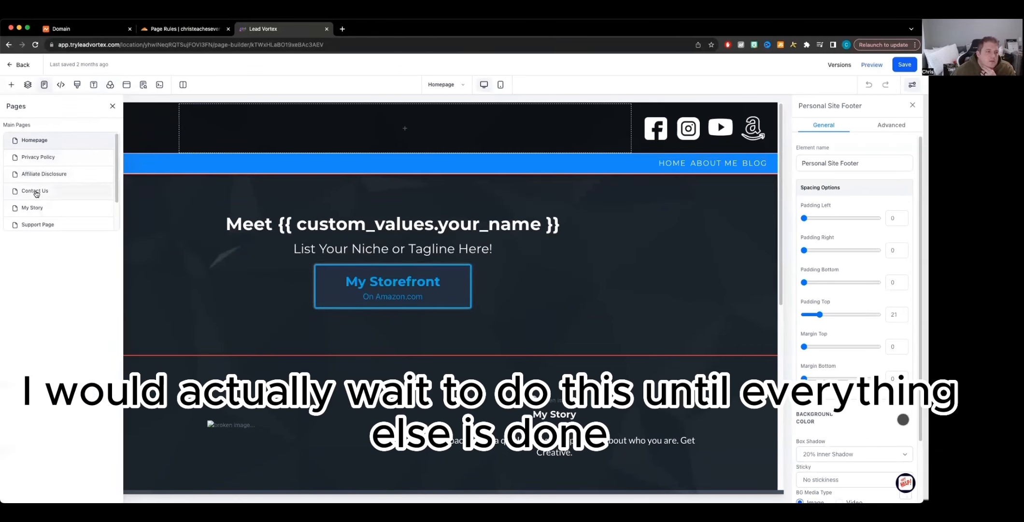
left_click(32, 207)
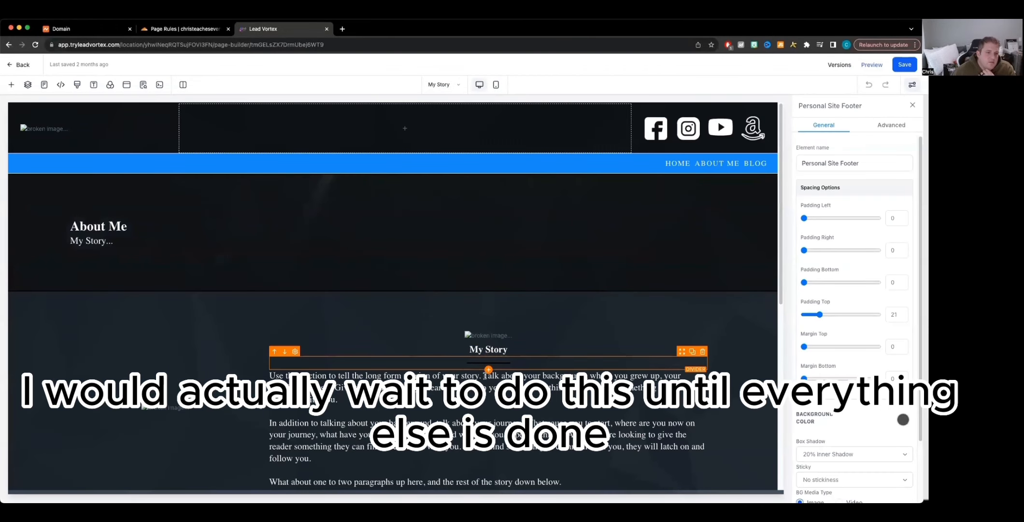
scroll(445, 324, "down", 10)
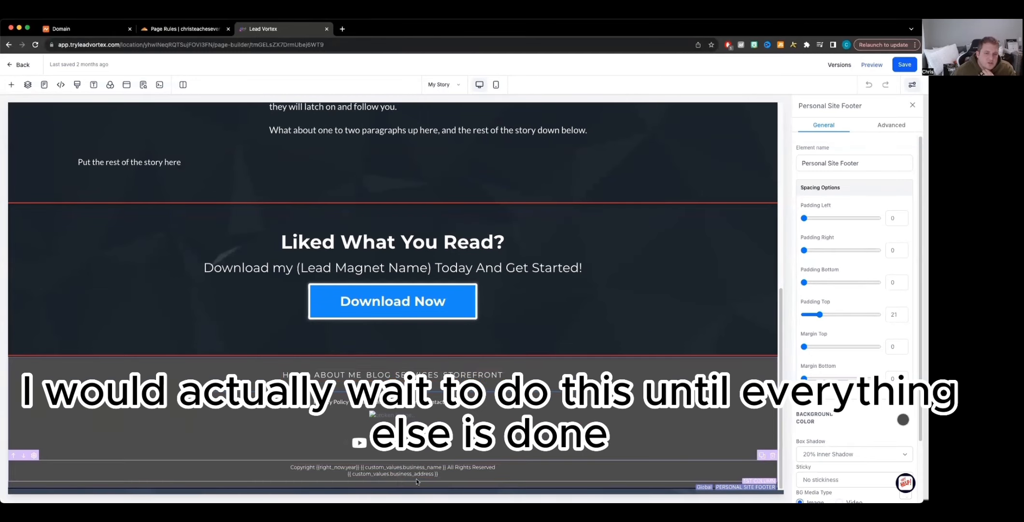
scroll(350, 415, "up", 15)
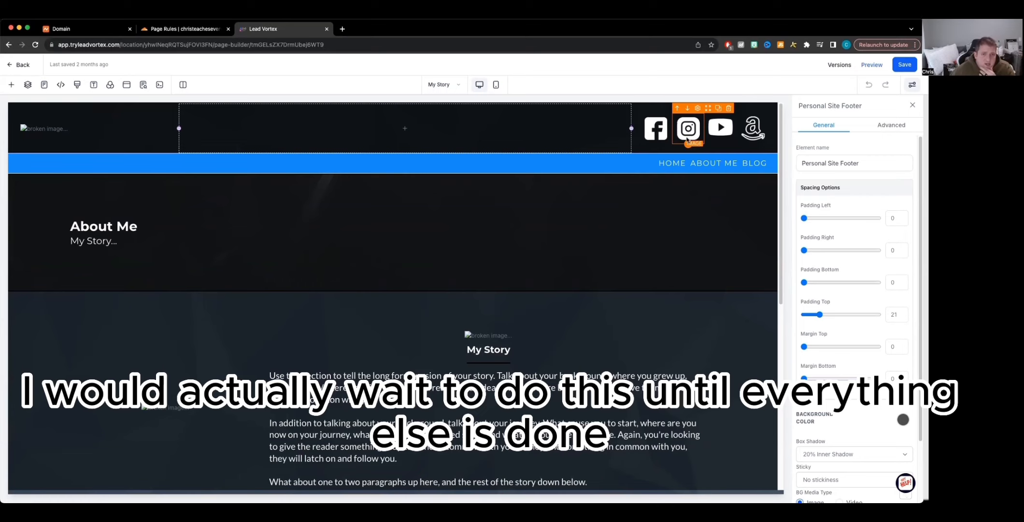
Step: Inspect the Instagram header icon's website link value, then leave the builder
left_click(688, 135)
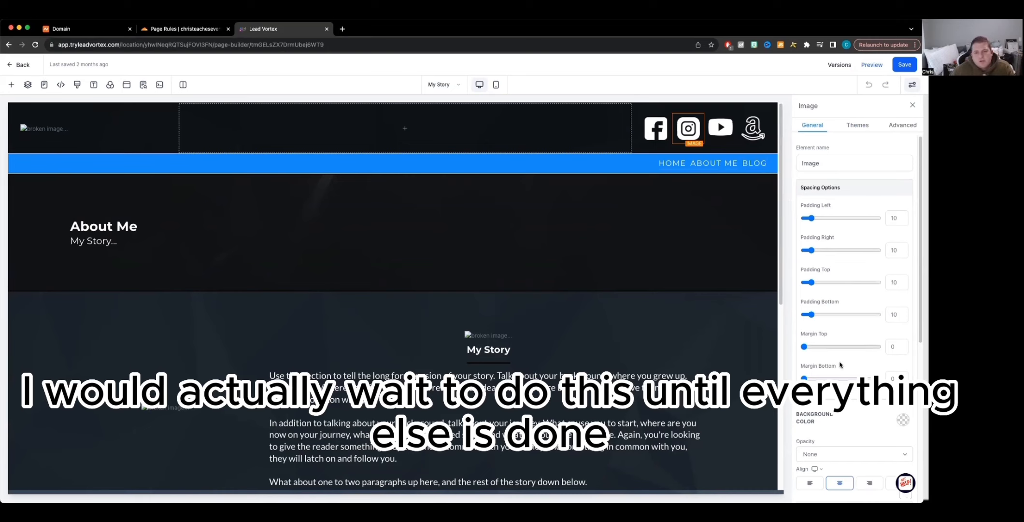
scroll(849, 363, "down", 5)
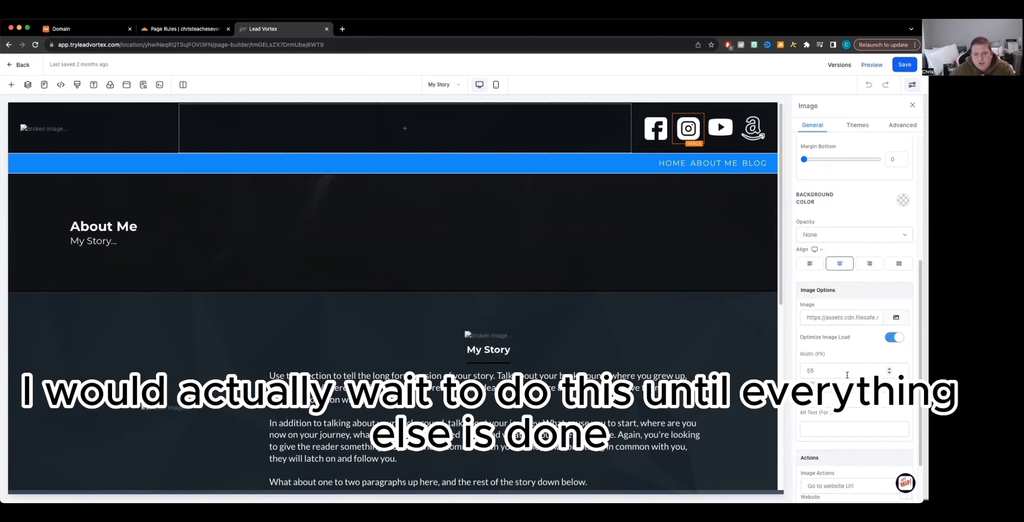
scroll(852, 371, "down", 2)
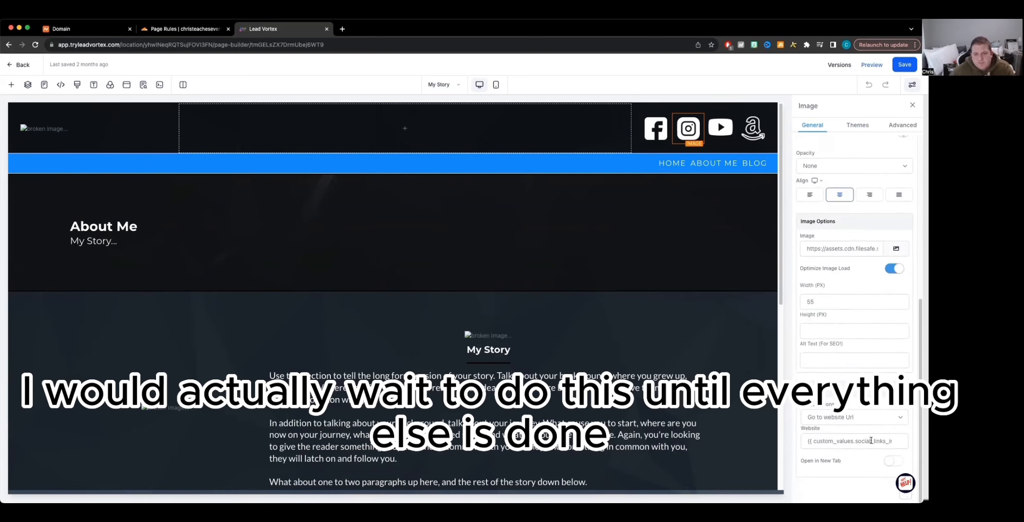
left_click_drag(854, 442, 902, 440)
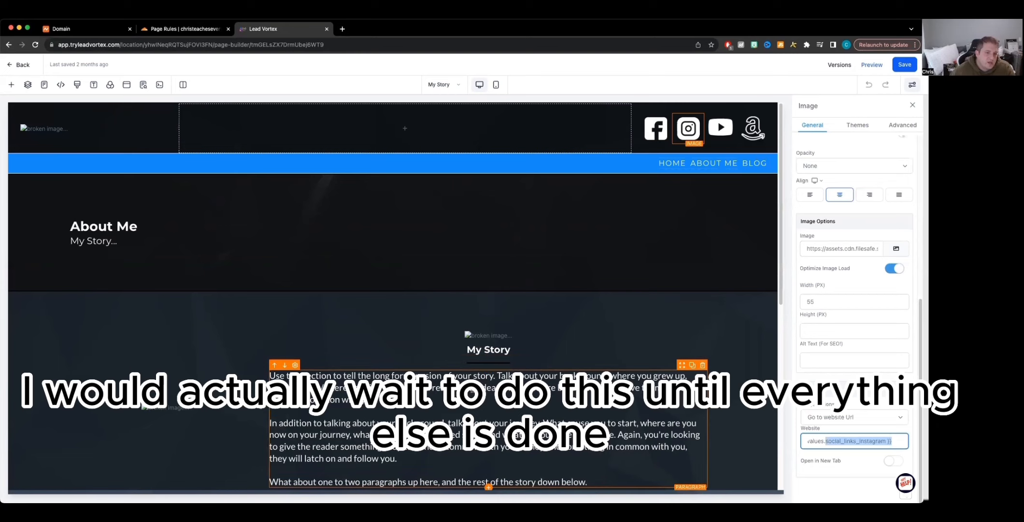
left_click(476, 411)
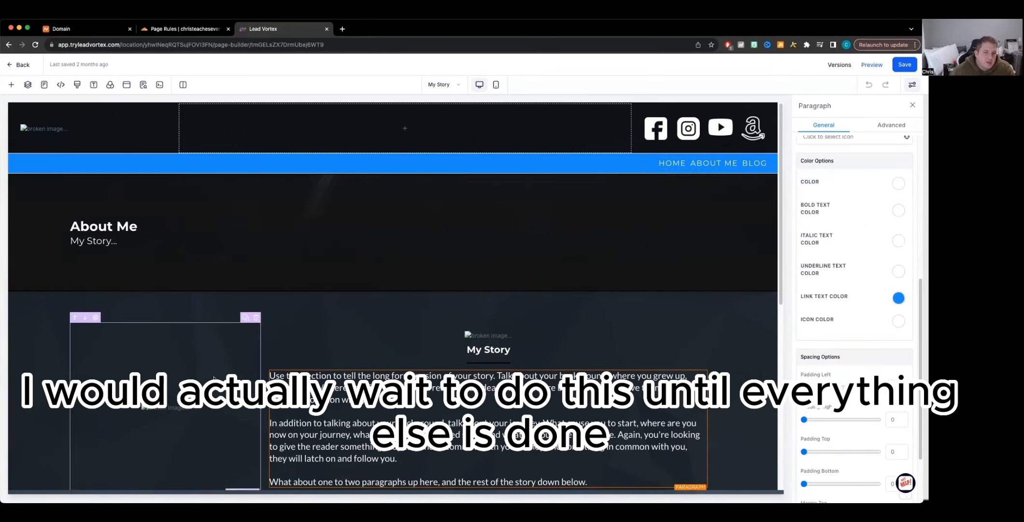
left_click(10, 66)
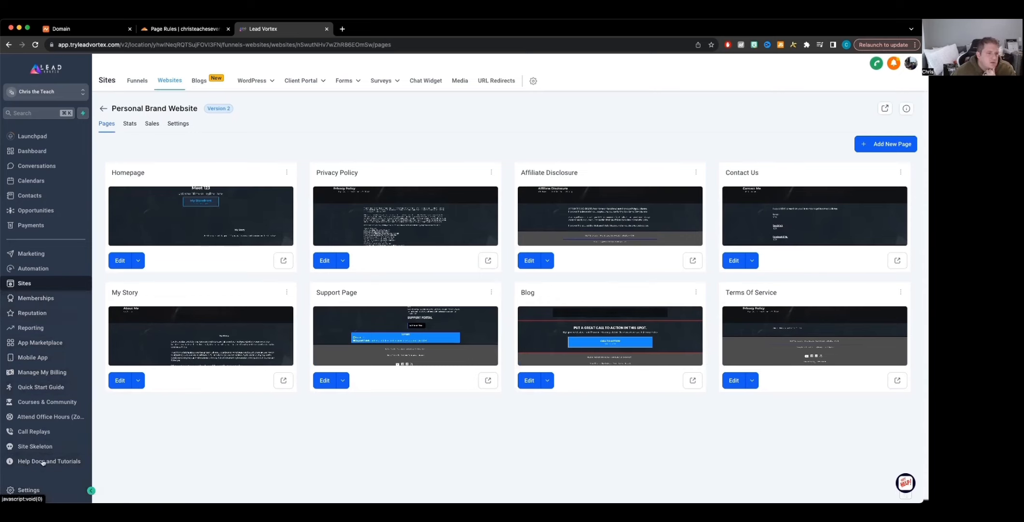
Step: Open the Custom Values settings, search for "face", and open the Social Links - Facebook Group value for editing
left_click(24, 490)
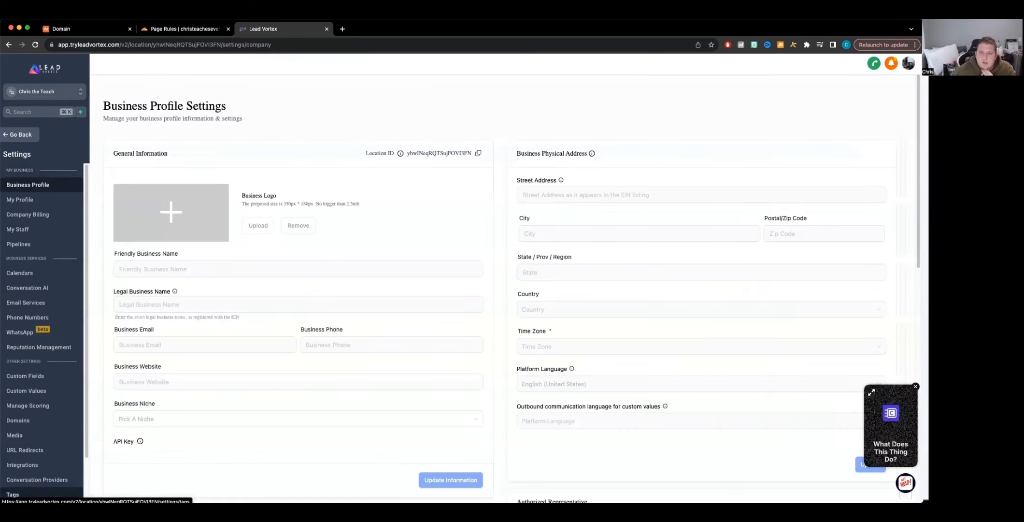
left_click(37, 394)
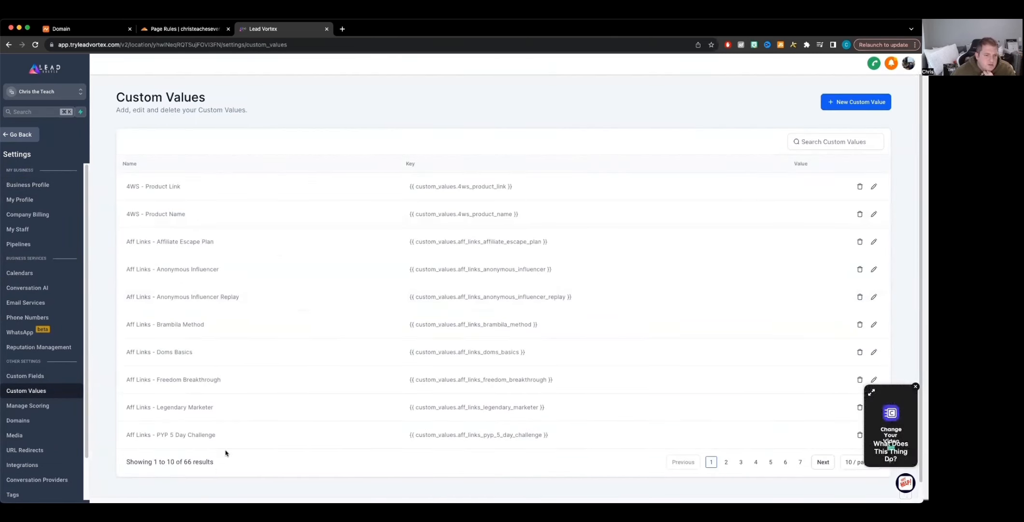
scroll(251, 432, "down", 1)
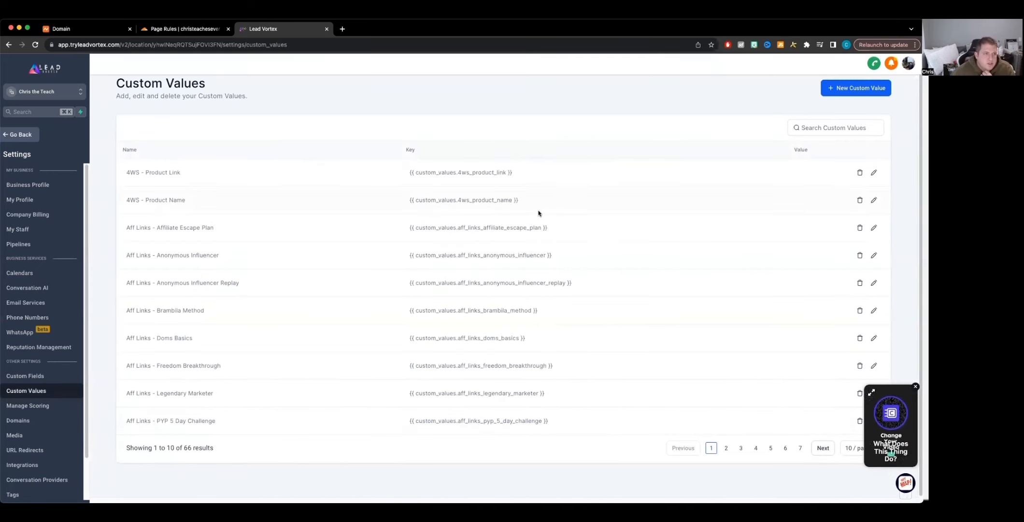
left_click(836, 130)
type("face")
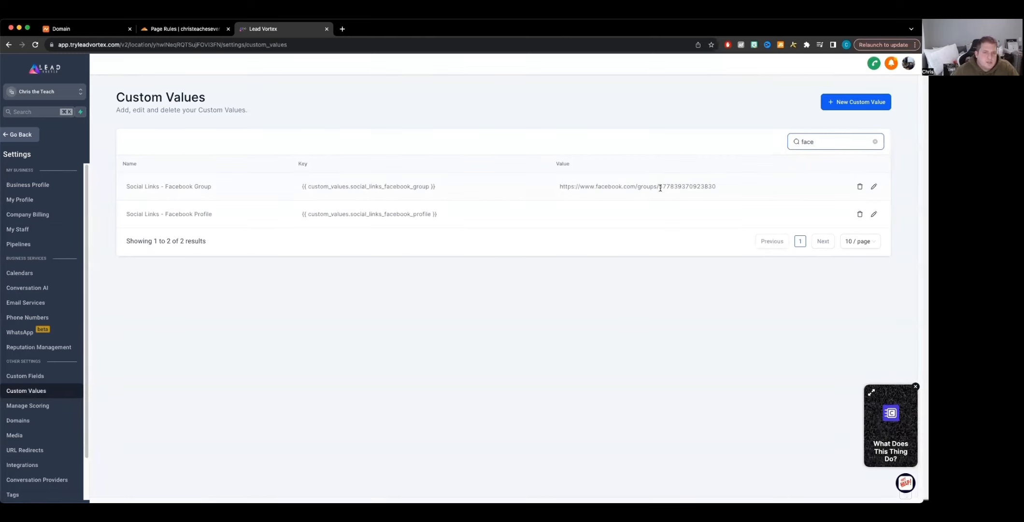
left_click(874, 187)
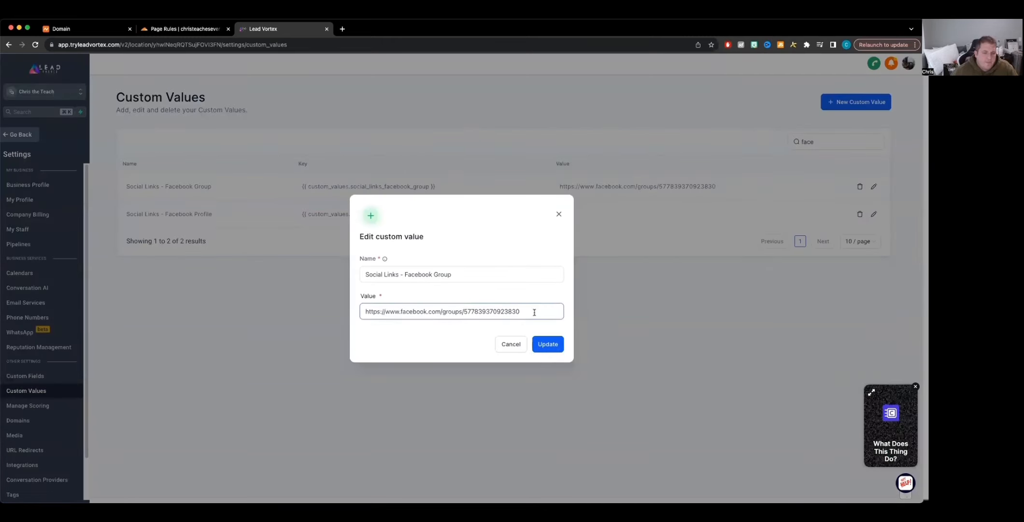
Step: Open the Facebook group page in a new browser tab and copy its address
left_click(340, 29)
type("face")
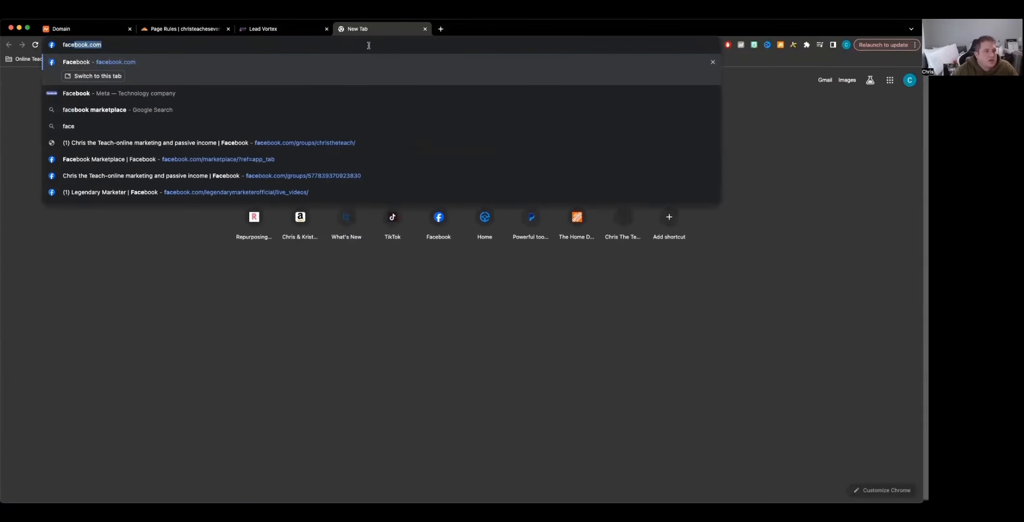
key("Down")
key("Down")
key("Down")
key("Down")
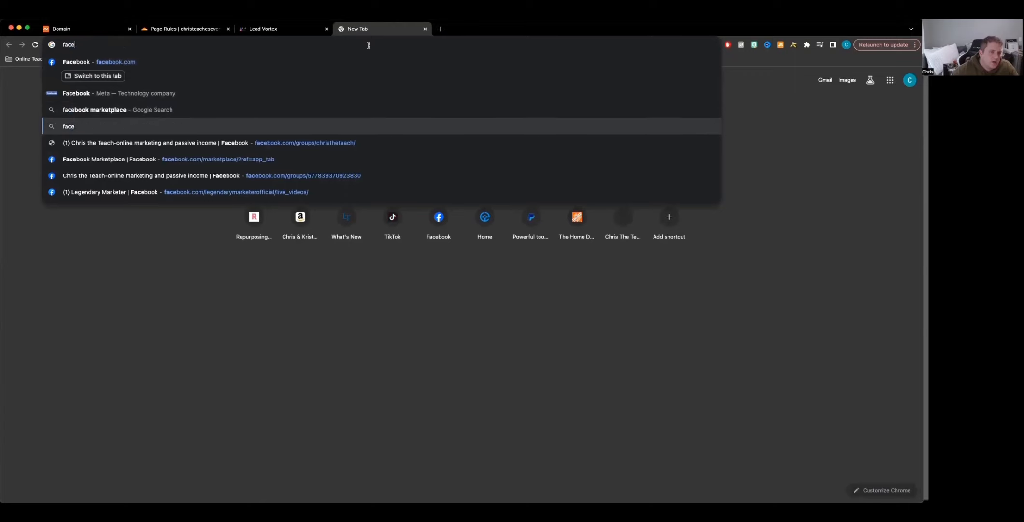
key("Return")
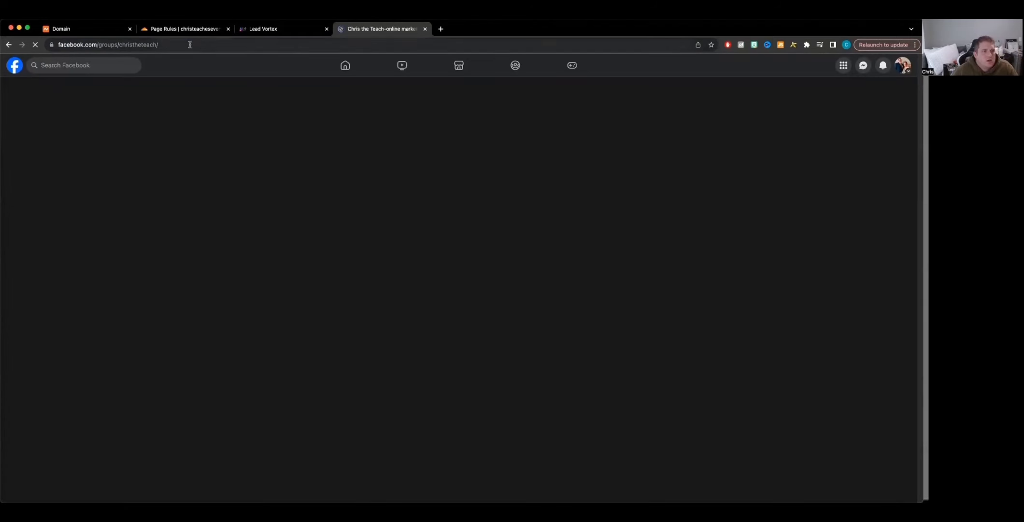
left_click(189, 44)
key("super+c")
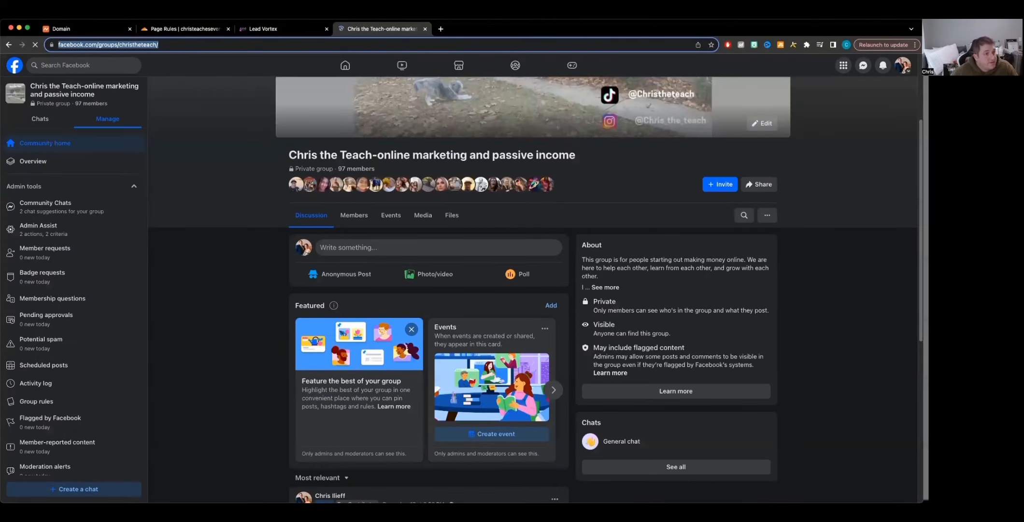
left_click(279, 30)
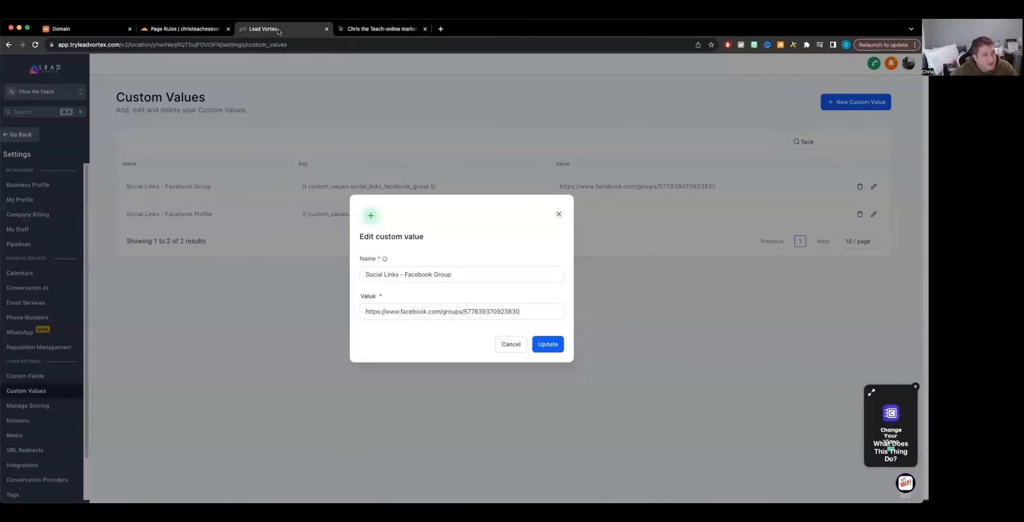
left_click(471, 311)
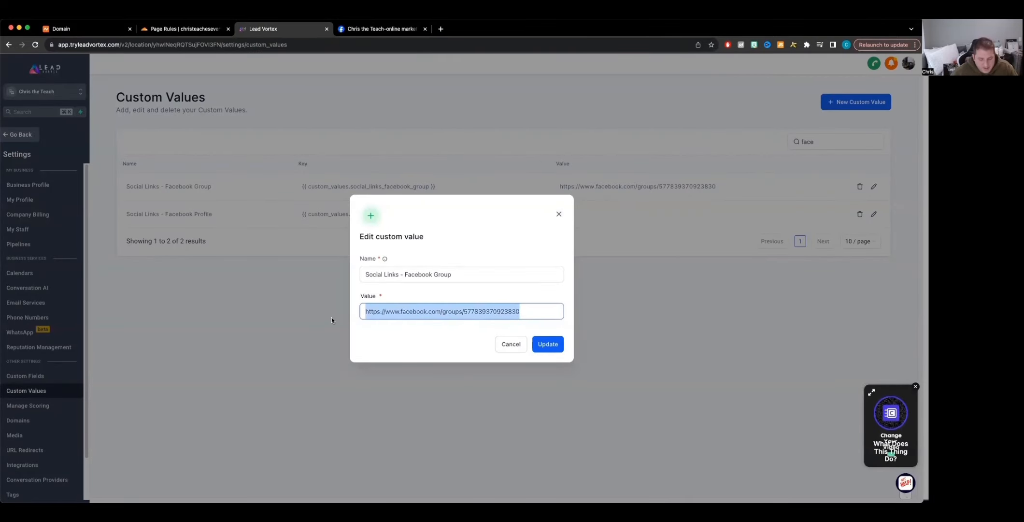
key("super+v")
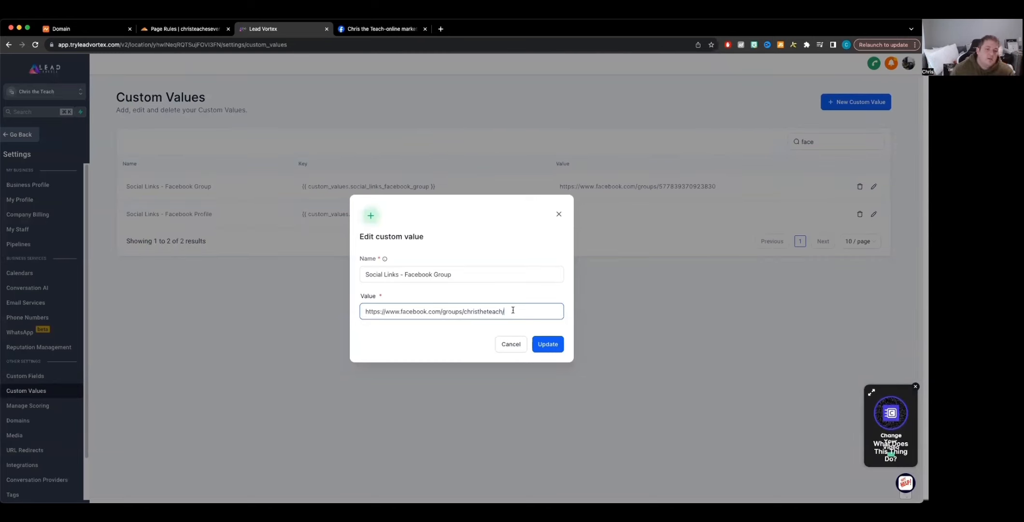
left_click(548, 345)
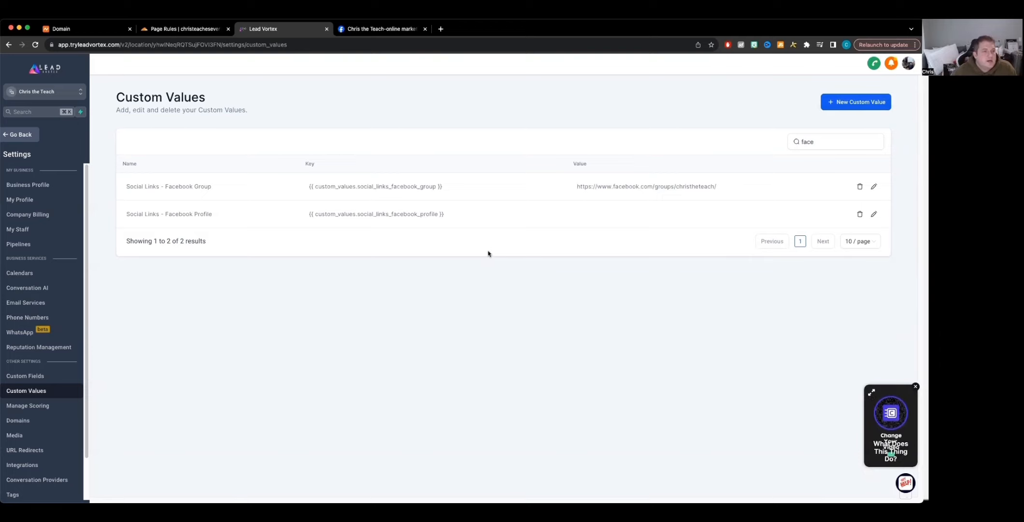
Step: Clear the custom values search and browse the later pages of the custom values list
double_click(832, 140)
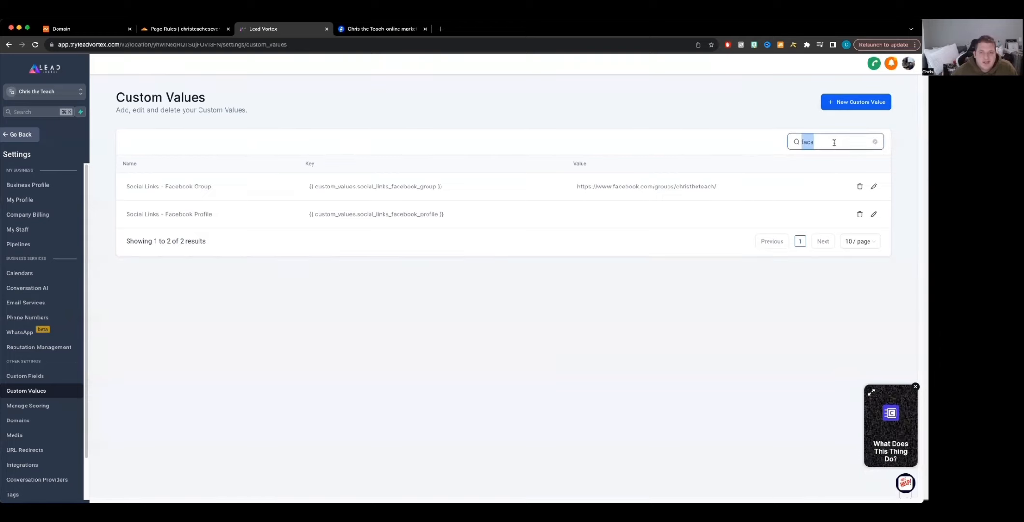
key("BackSpace")
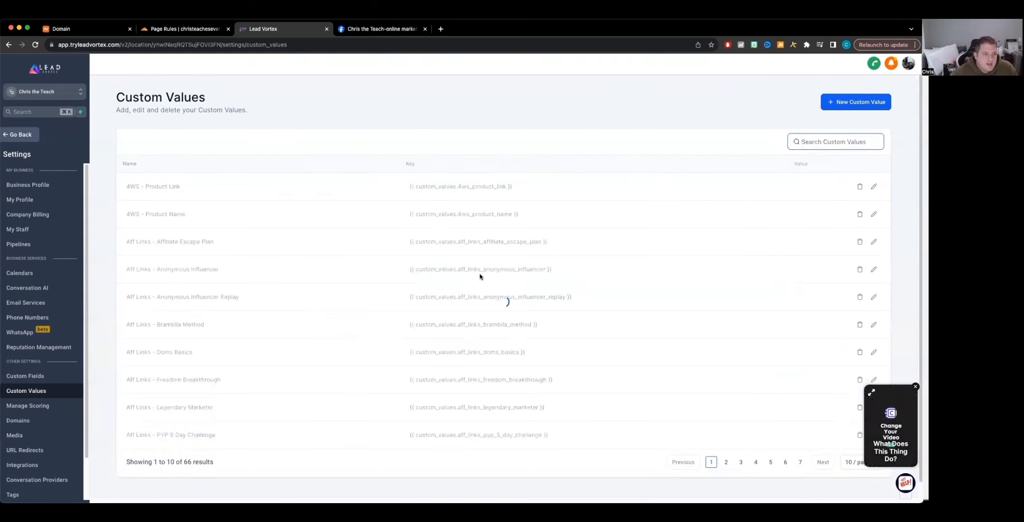
left_click(770, 462)
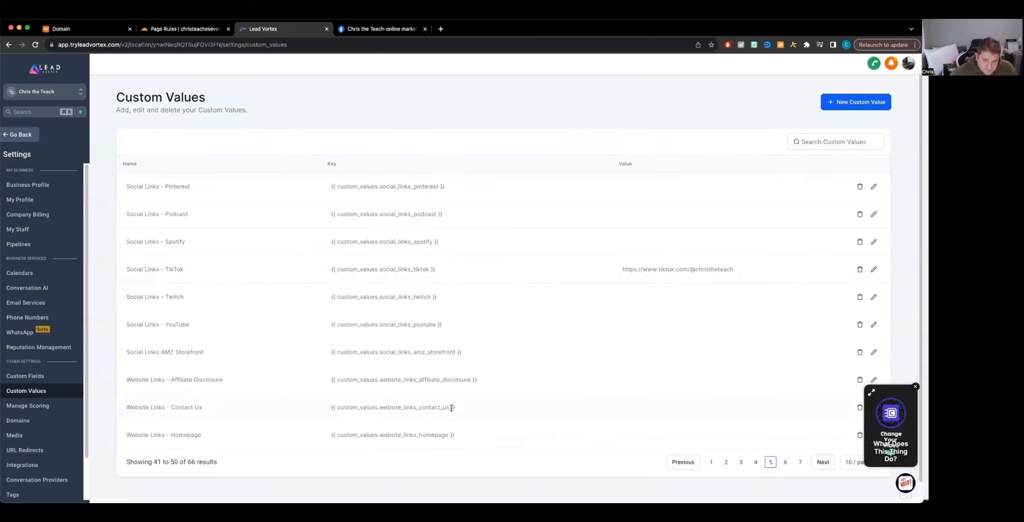
left_click(785, 462)
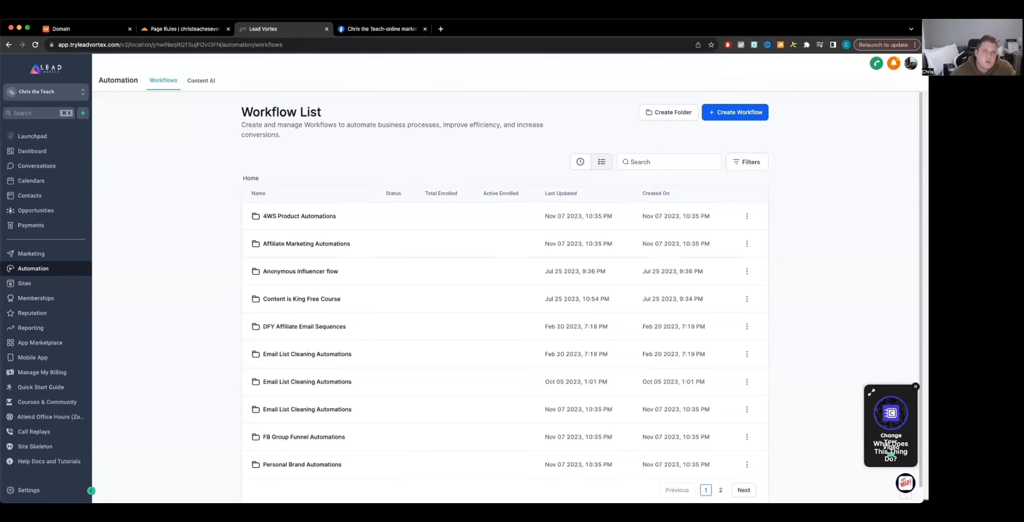
Step: Open the Newsletter Welcome Email workflow from the second page of the Automation workflow list
left_click(32, 138)
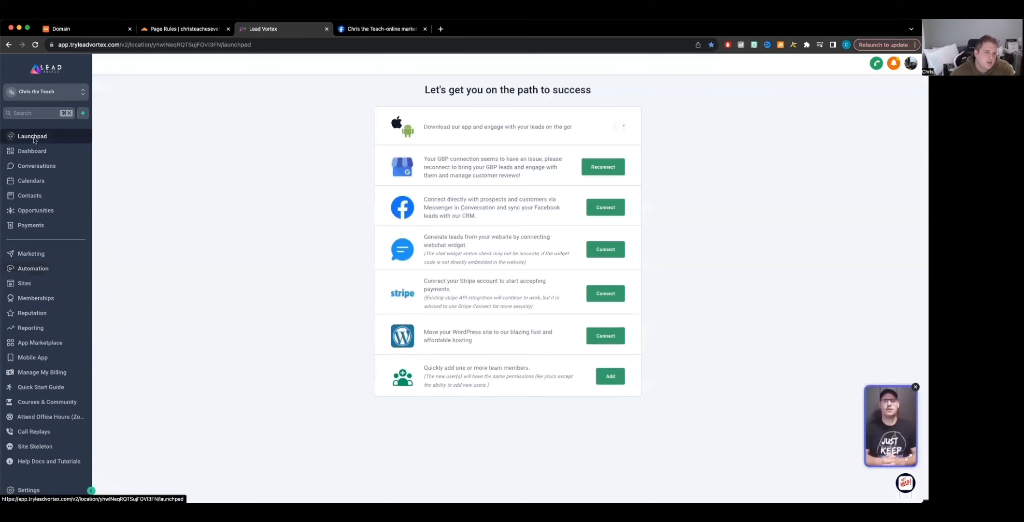
left_click(32, 271)
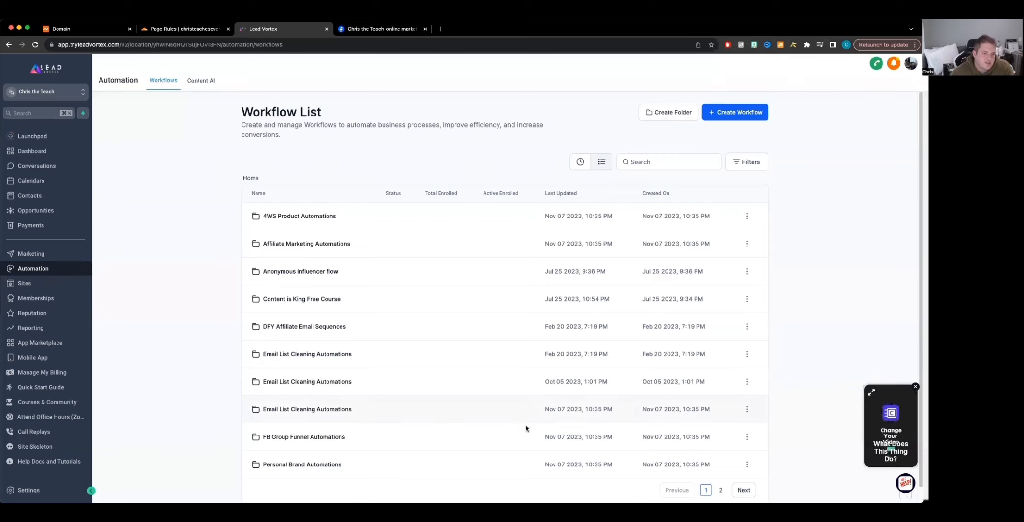
scroll(556, 410, "down", 1)
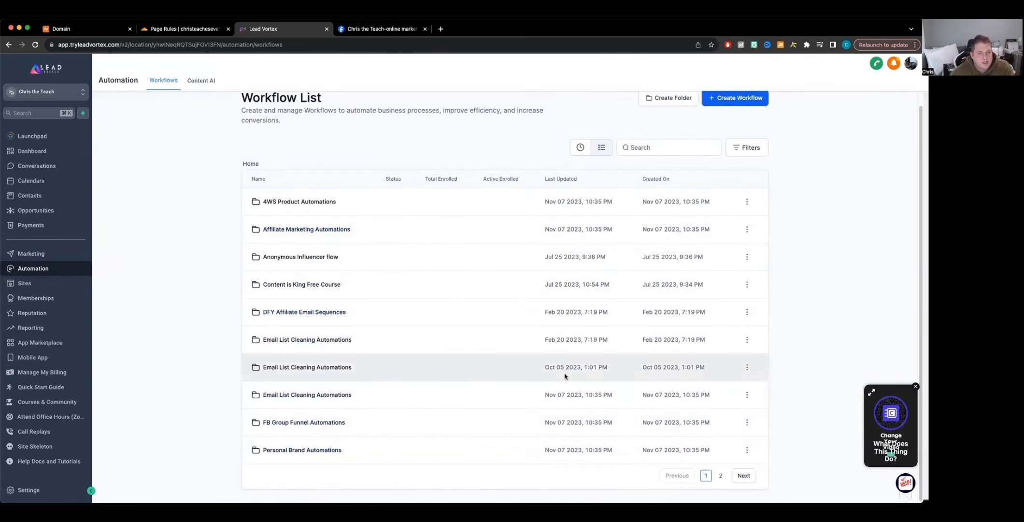
left_click(748, 478)
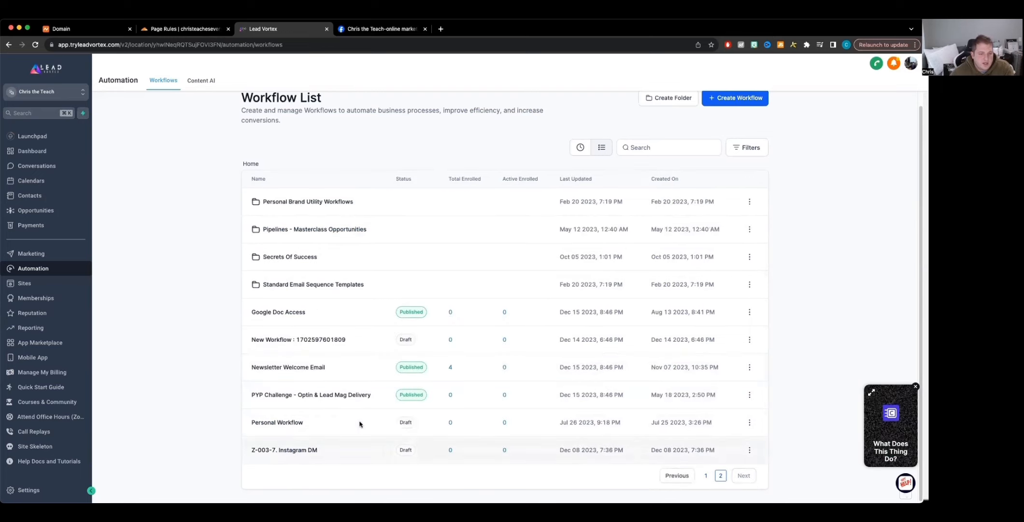
left_click(282, 367)
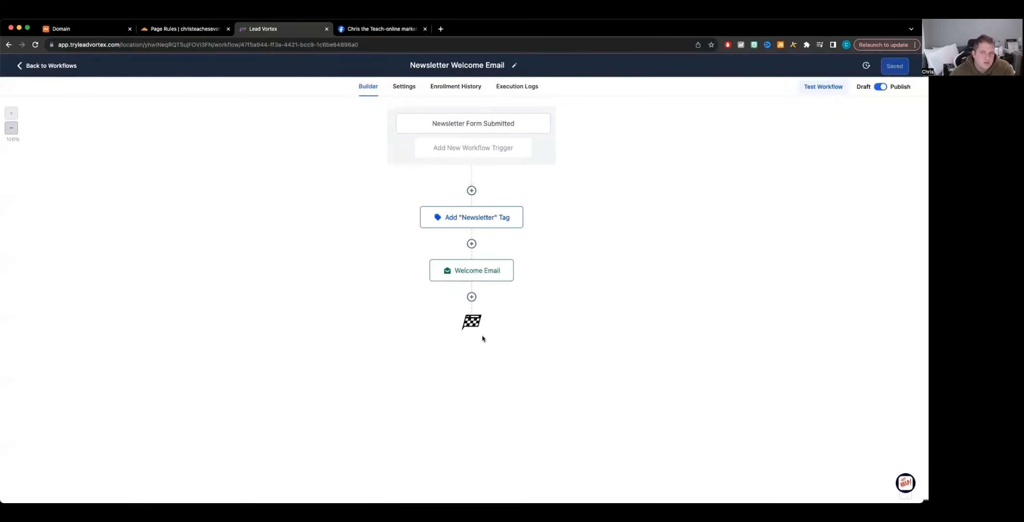
Step: Inspect the workflow's form-submitted trigger, the newsletter tag action, and the Welcome Email action settings
left_click(480, 124)
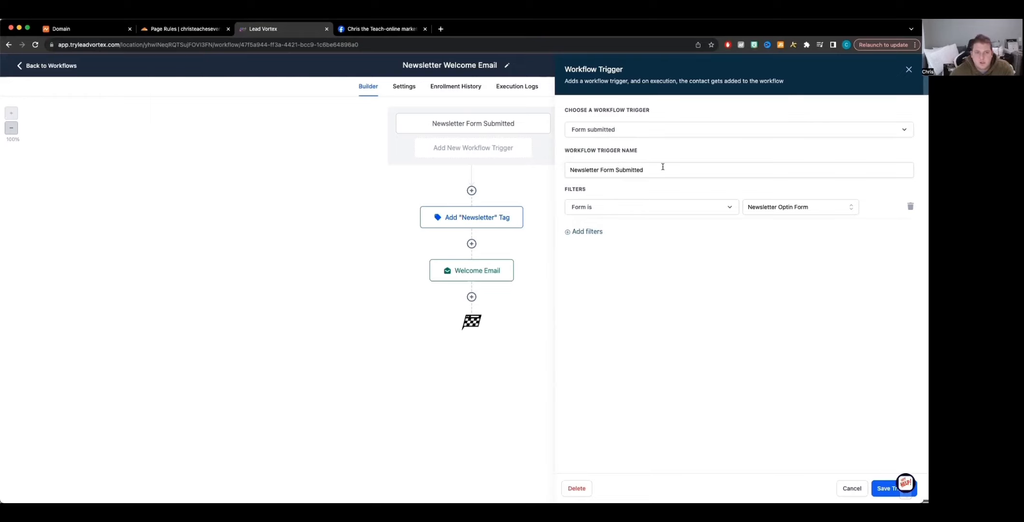
mouse_move(449, 274)
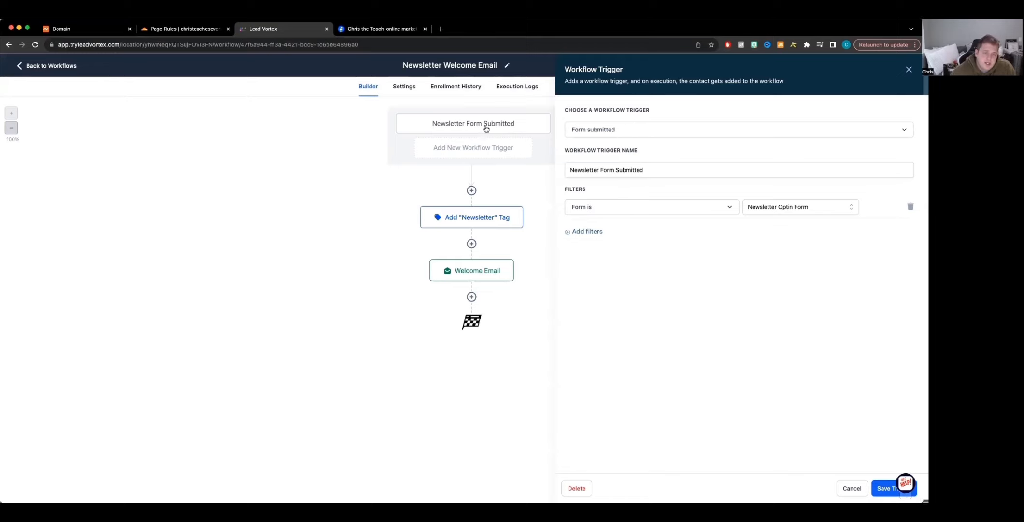
left_click(487, 220)
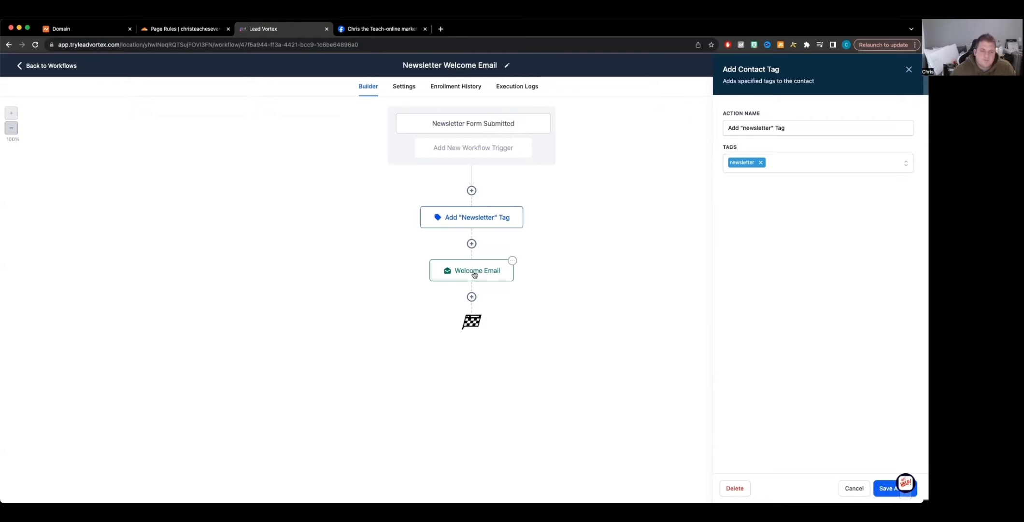
left_click(468, 126)
left_click(474, 219)
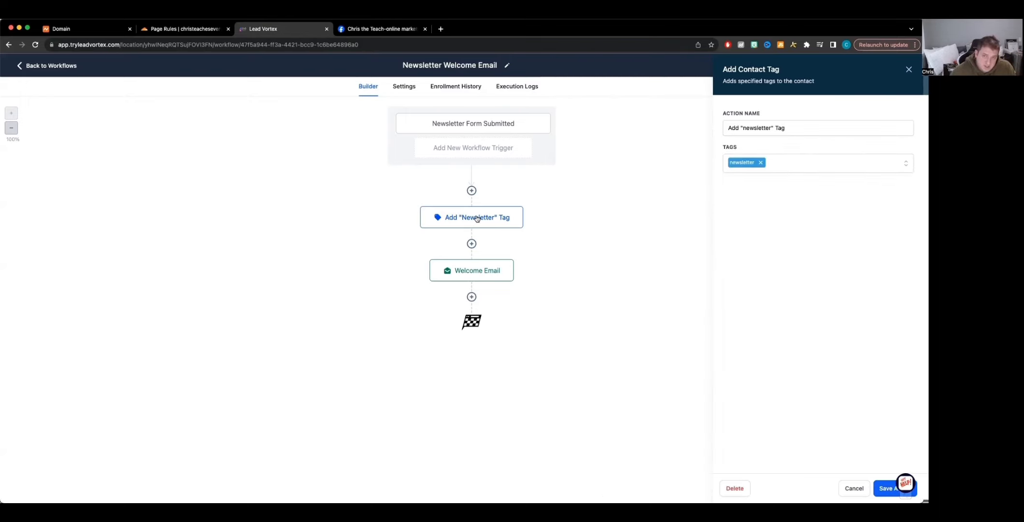
left_click(480, 274)
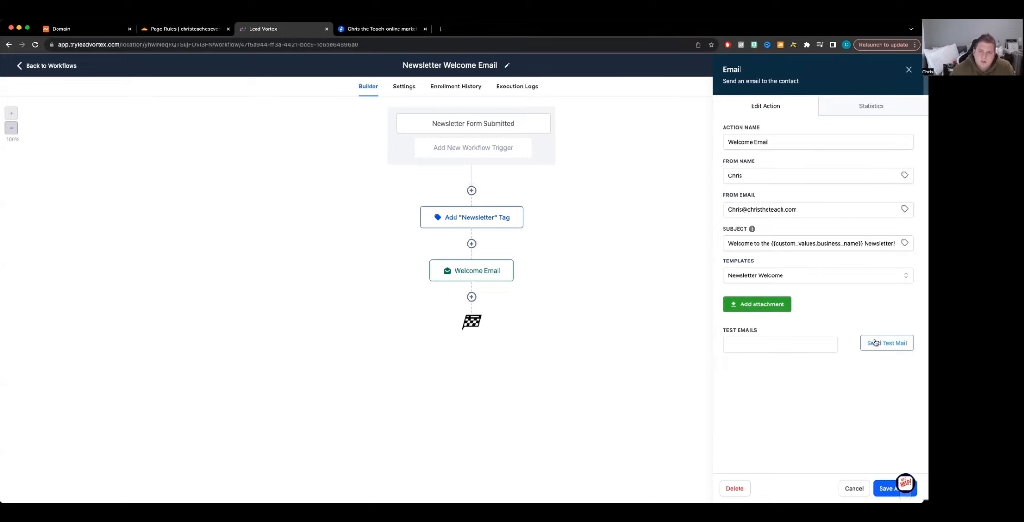
Step: Try the 1-Welcome template on the Welcome Email action and reselect the Newsletter Welcome template
left_click(833, 277)
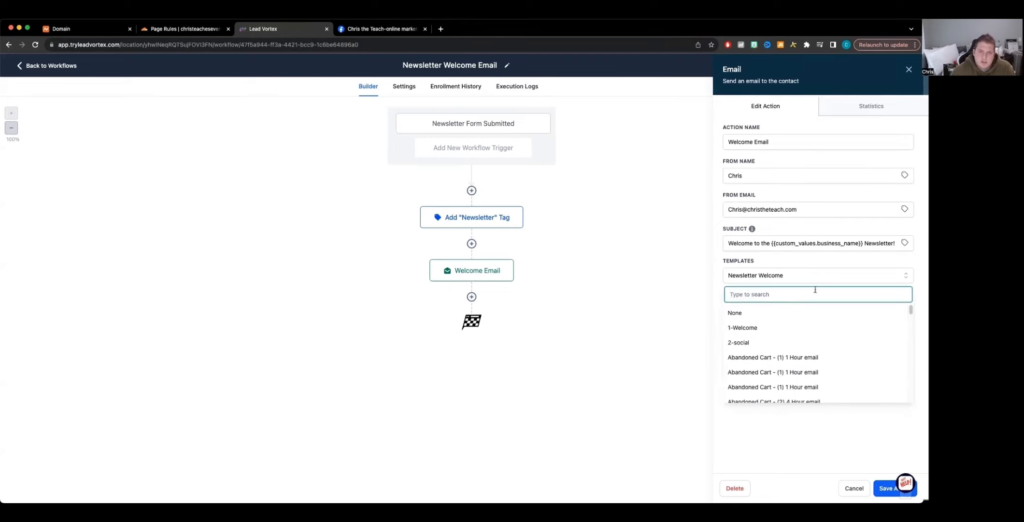
left_click(767, 328)
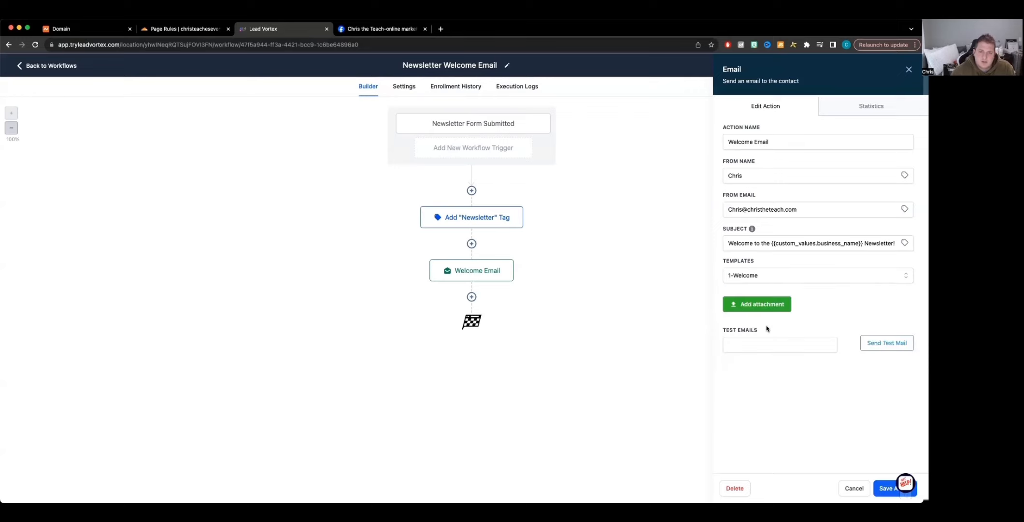
left_click(842, 276)
scroll(784, 355, "down", 8)
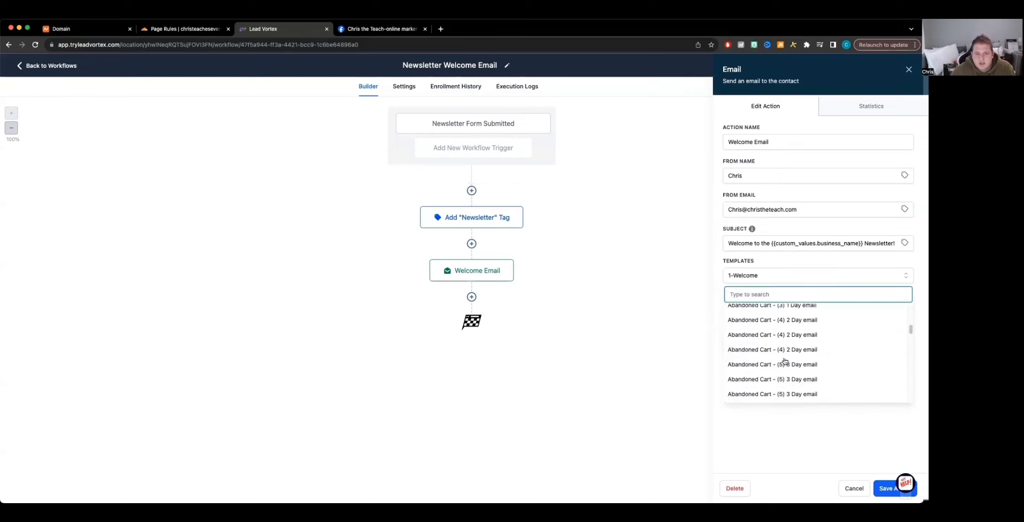
scroll(785, 367, "down", 6)
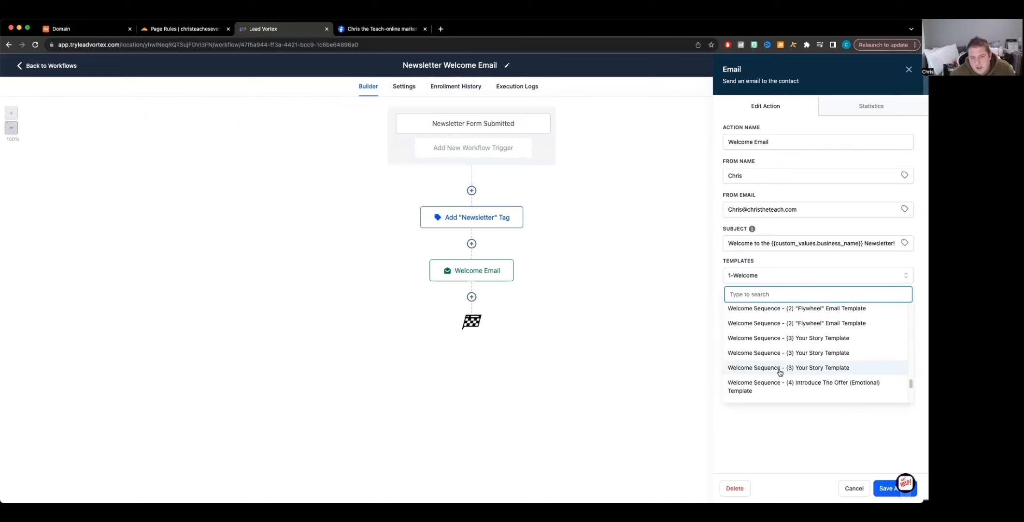
scroll(781, 366, "up", 3)
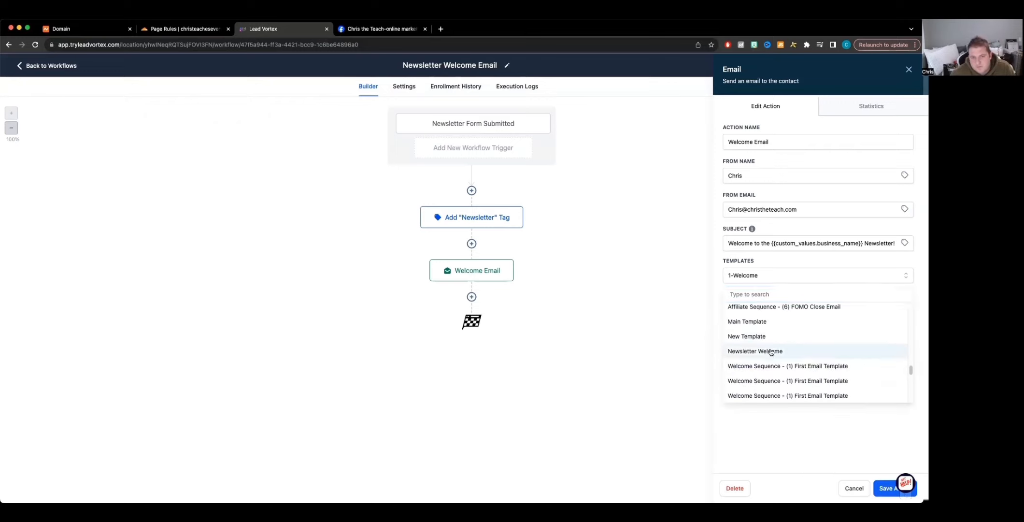
left_click(771, 351)
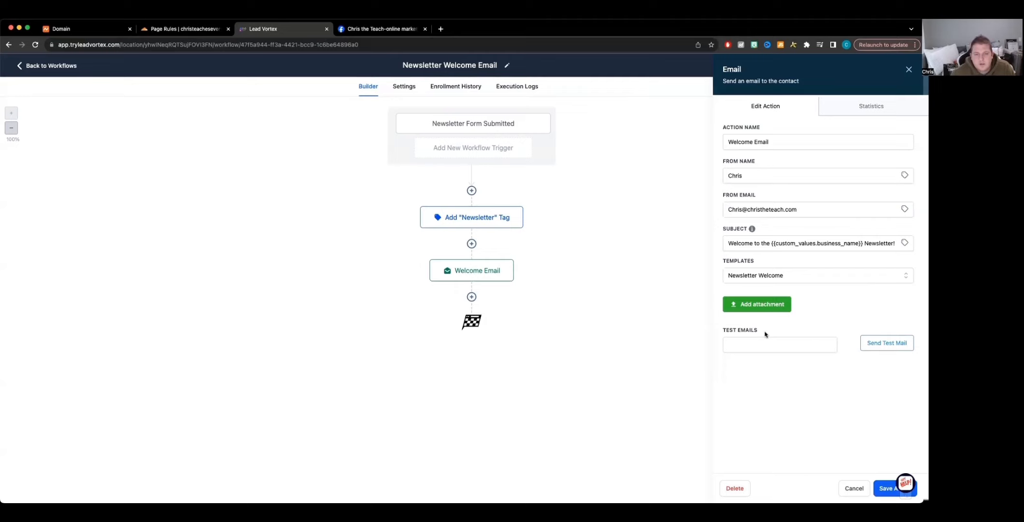
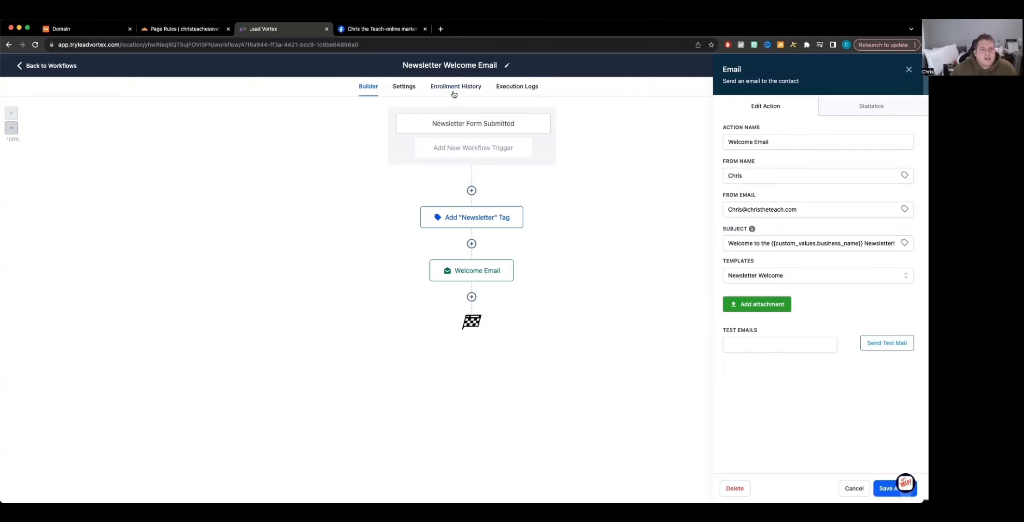
Step: Leave the workflow, open the Email Services dedicated domain settings and start adding a new sending domain
left_click(28, 67)
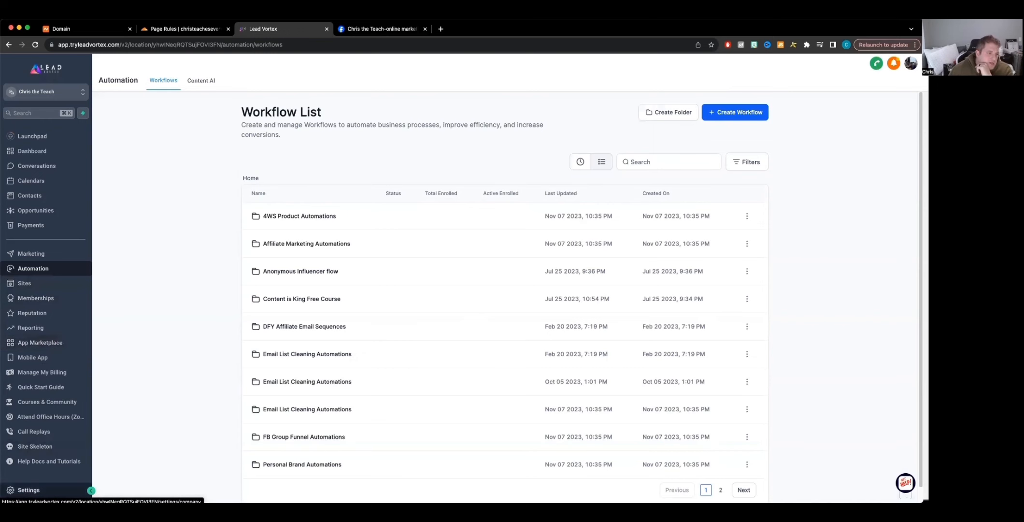
left_click(29, 489)
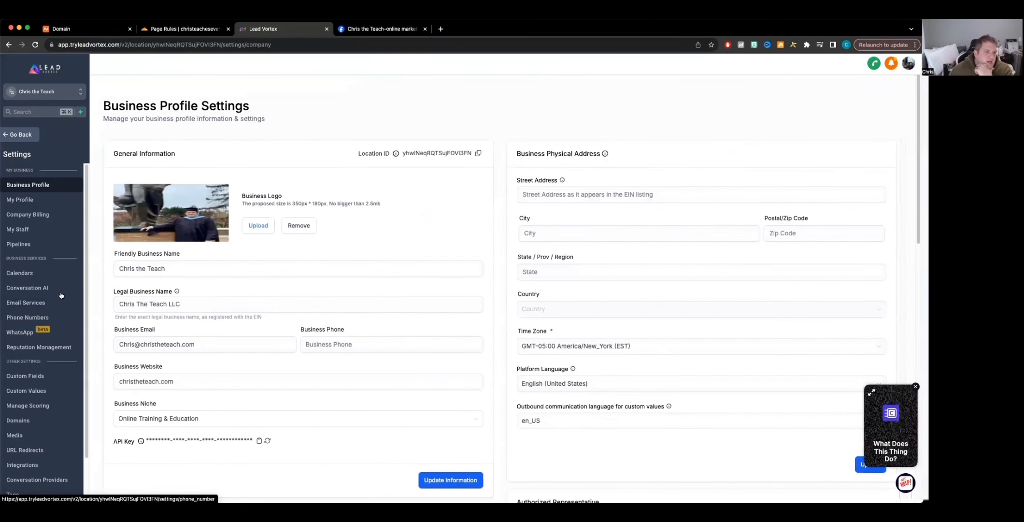
left_click(31, 305)
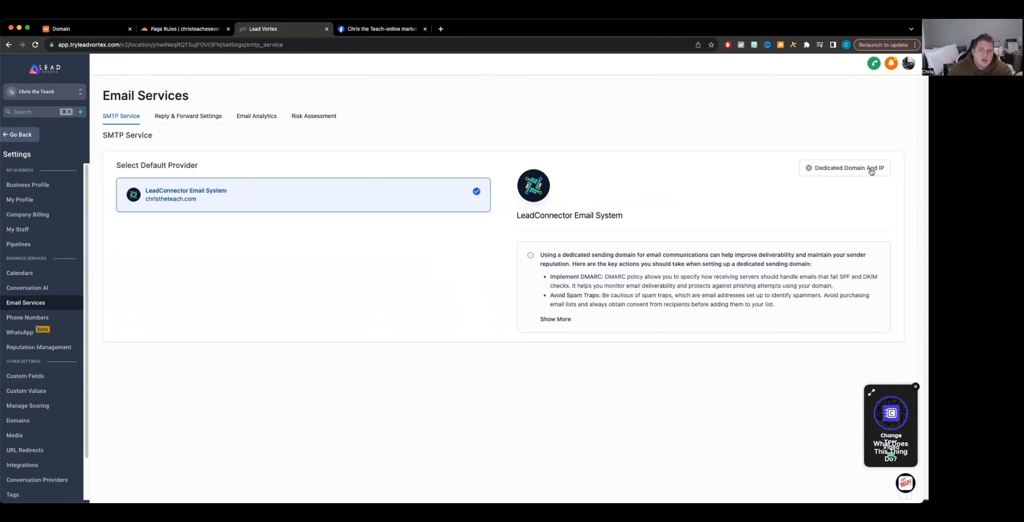
left_click(845, 171)
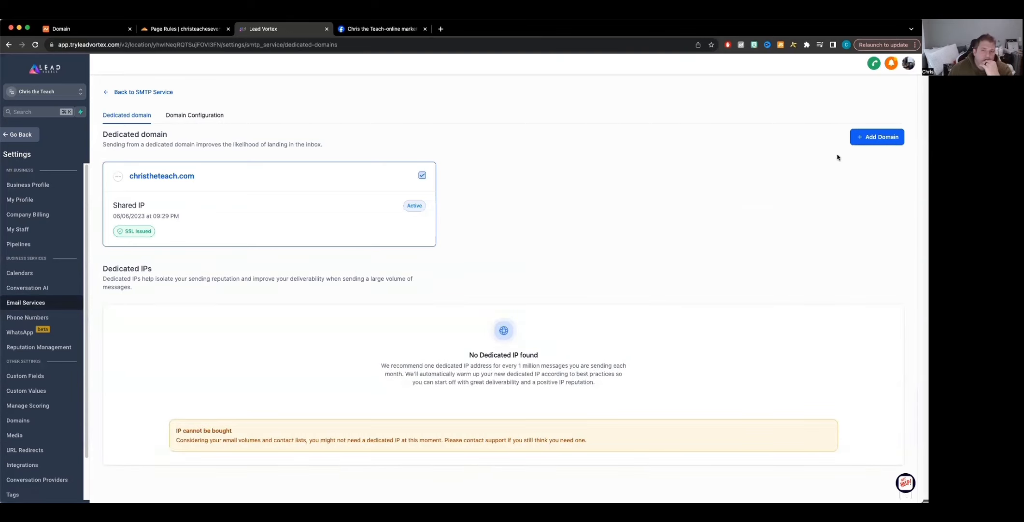
left_click(891, 137)
left_click(222, 174)
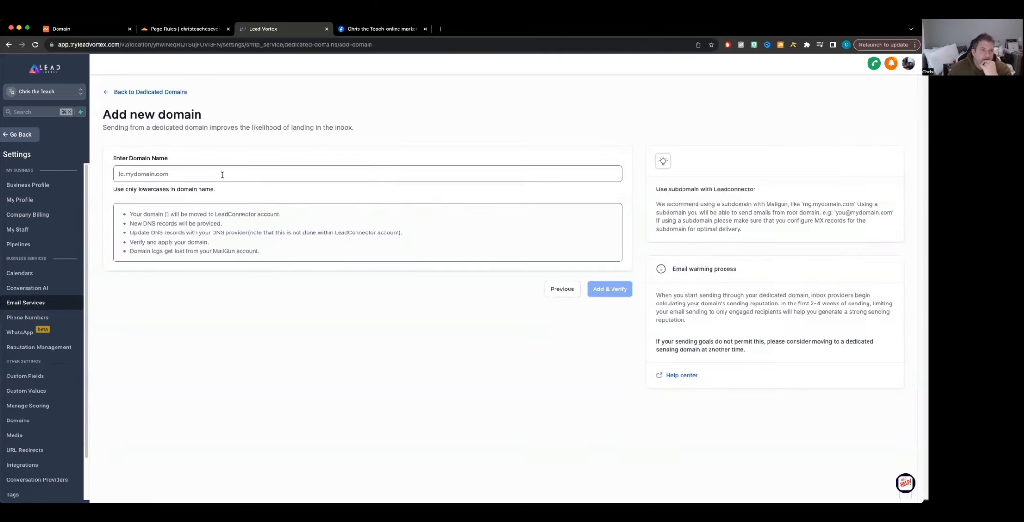
type("https://www.facebook.com/groups/christheteach/")
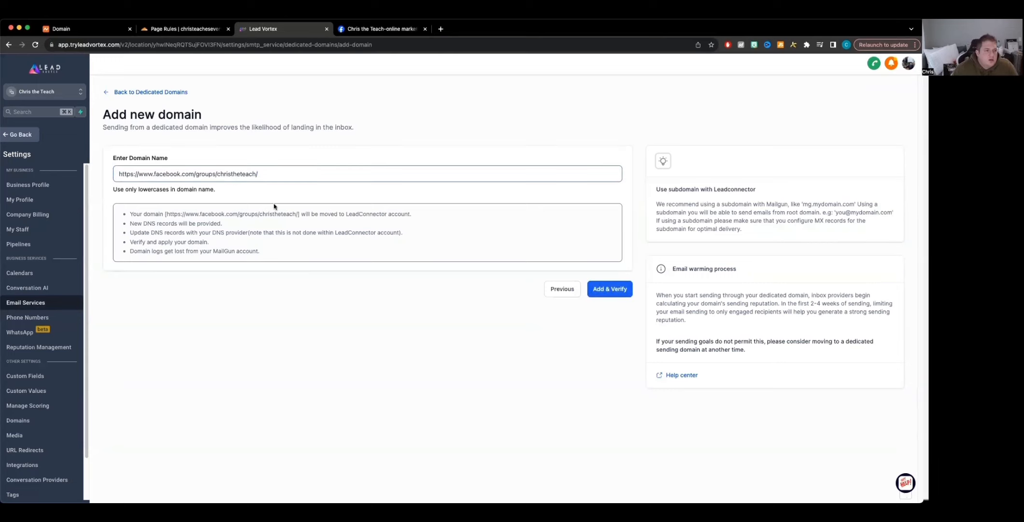
key("super+a")
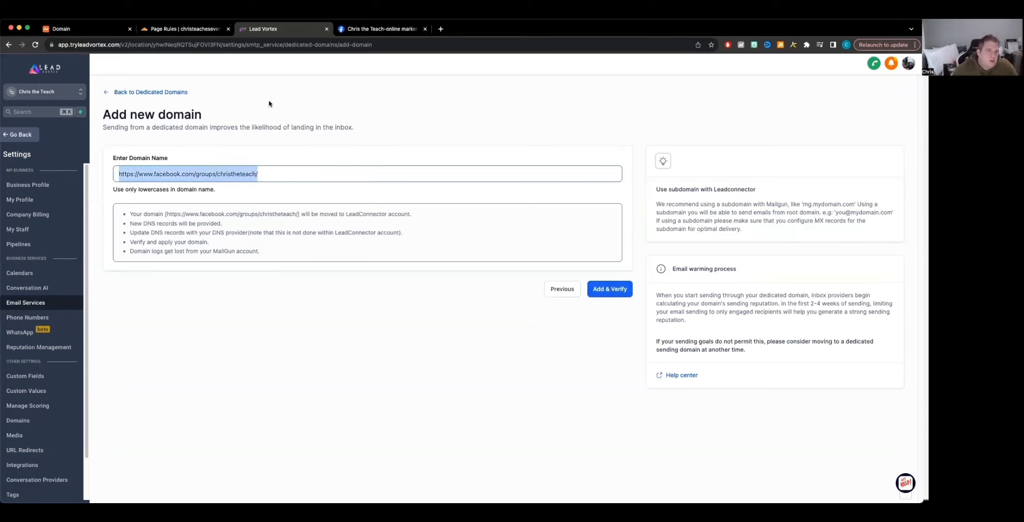
Step: Copy the domain name christeacheseverything.xyz from the Namecheap domain details page
left_click(162, 30)
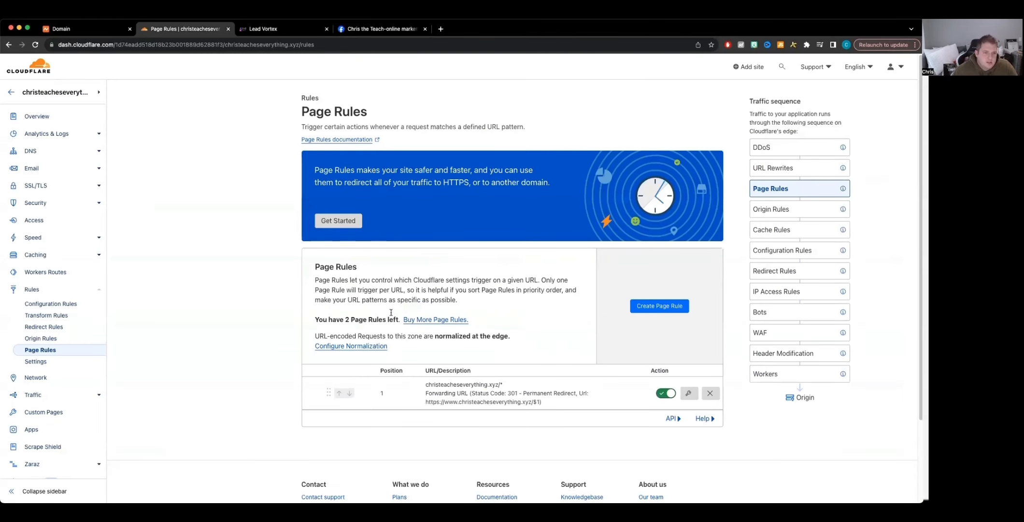
left_click(90, 31)
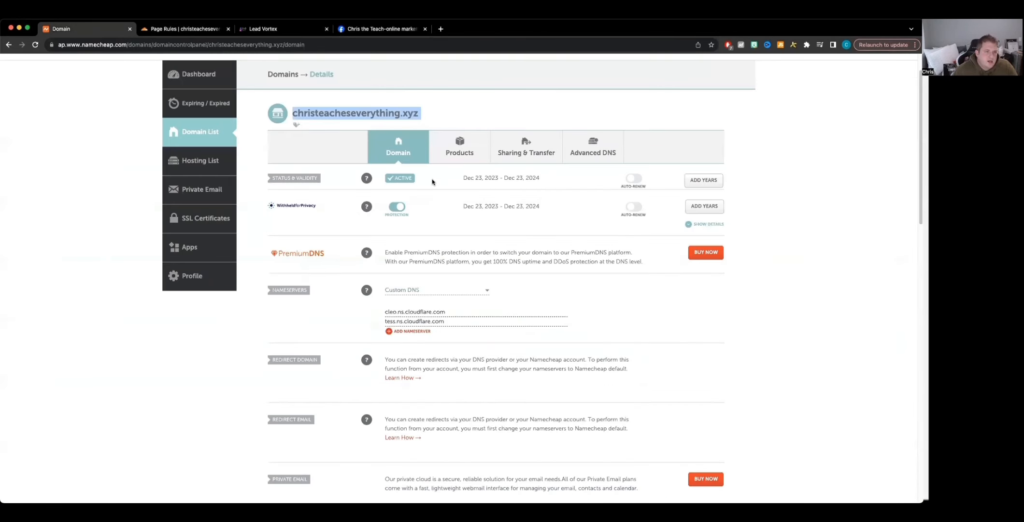
left_click(426, 117)
triple_click(309, 114)
key("super+c")
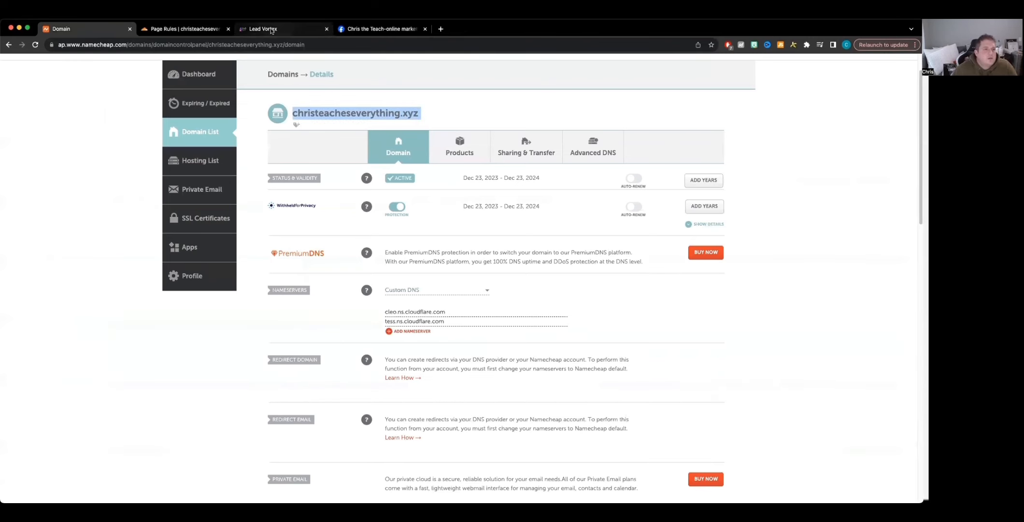
Step: Enter christeacheseverything.xyz as the dedicated domain name and submit it with Add & Verify
left_click(262, 28)
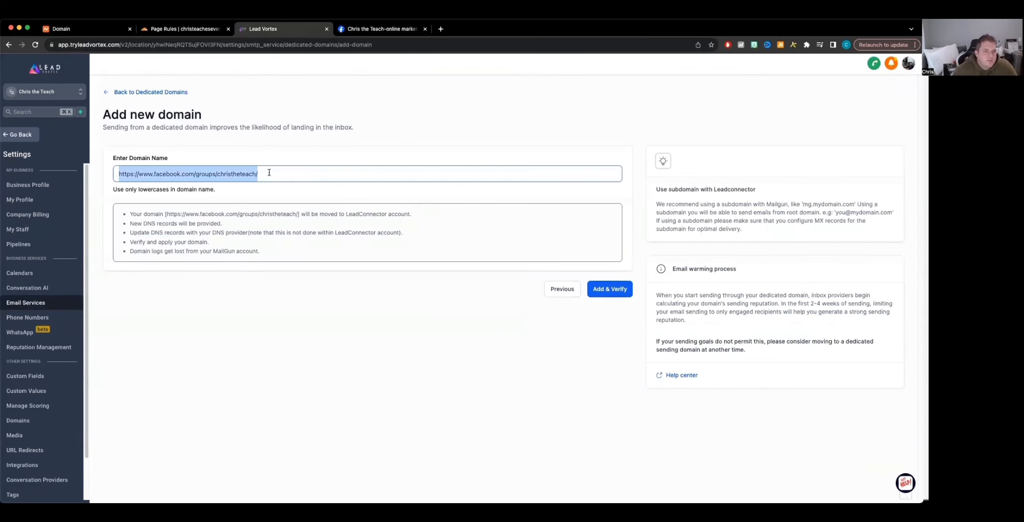
key("super+v")
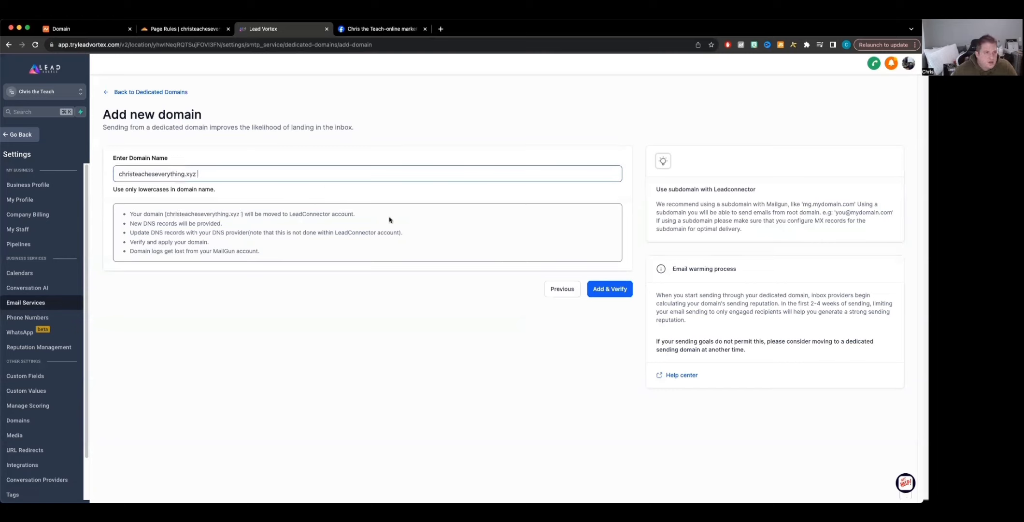
key("BackSpace")
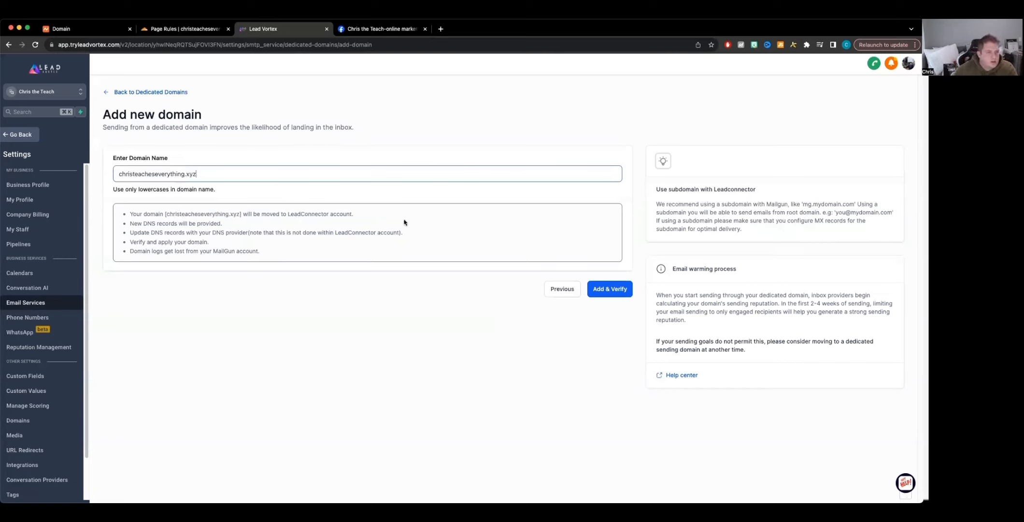
left_click(621, 290)
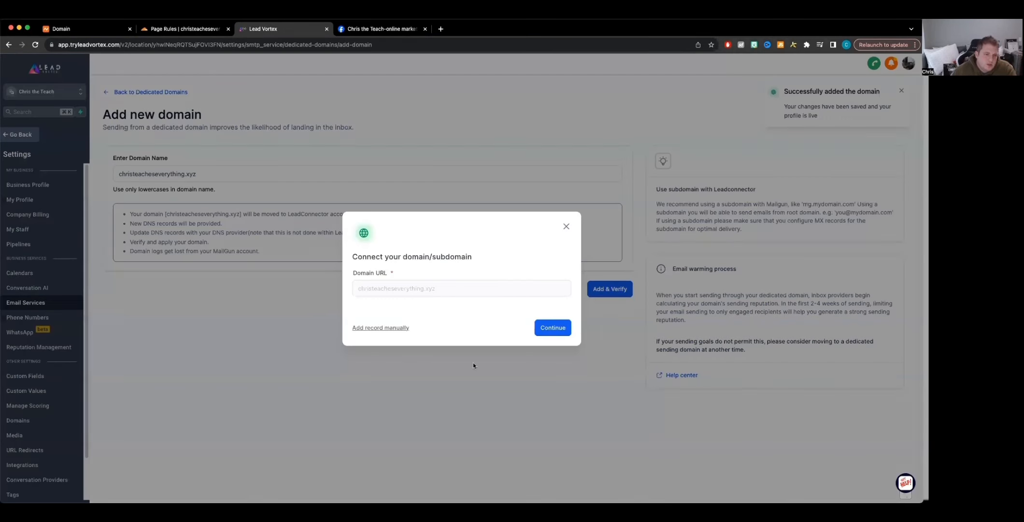
Step: Connect the domain and authorize the LeadConnector DNS records in Cloudflare
left_click(557, 329)
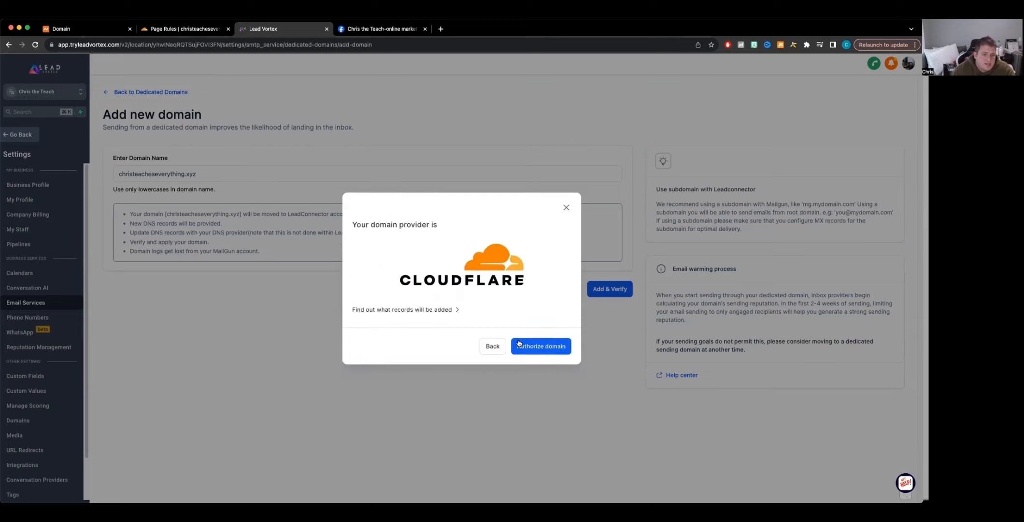
left_click(519, 344)
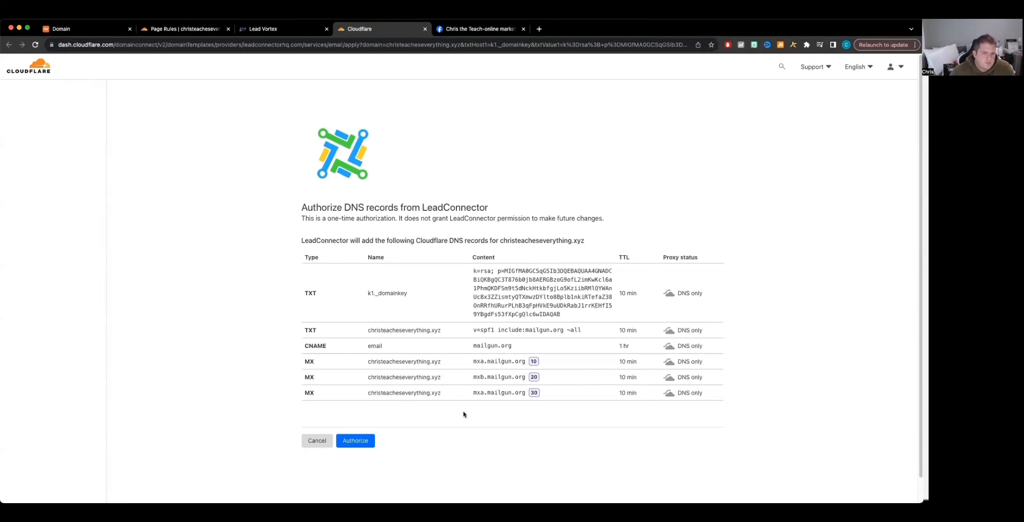
left_click(344, 444)
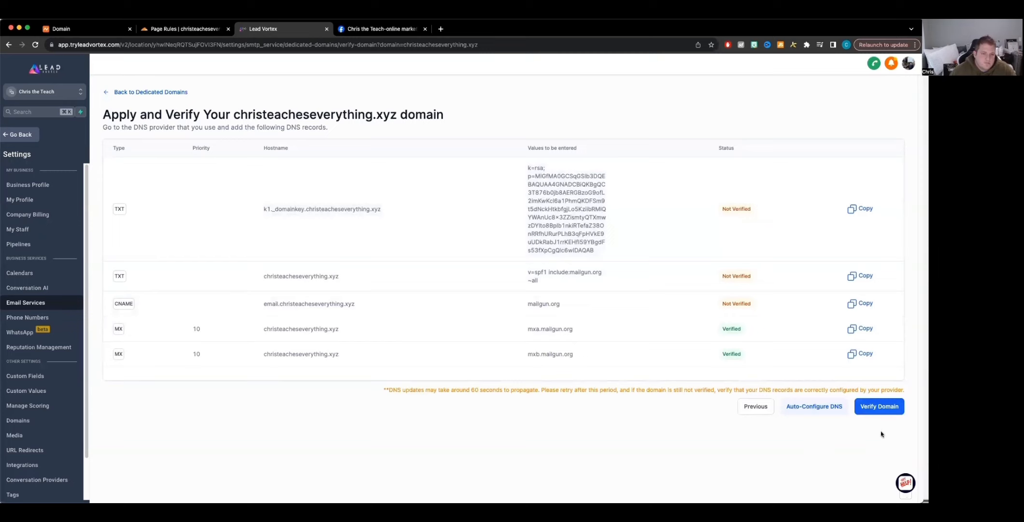
Step: Verify the domain's DNS records and go back to the dedicated domains list
left_click(864, 406)
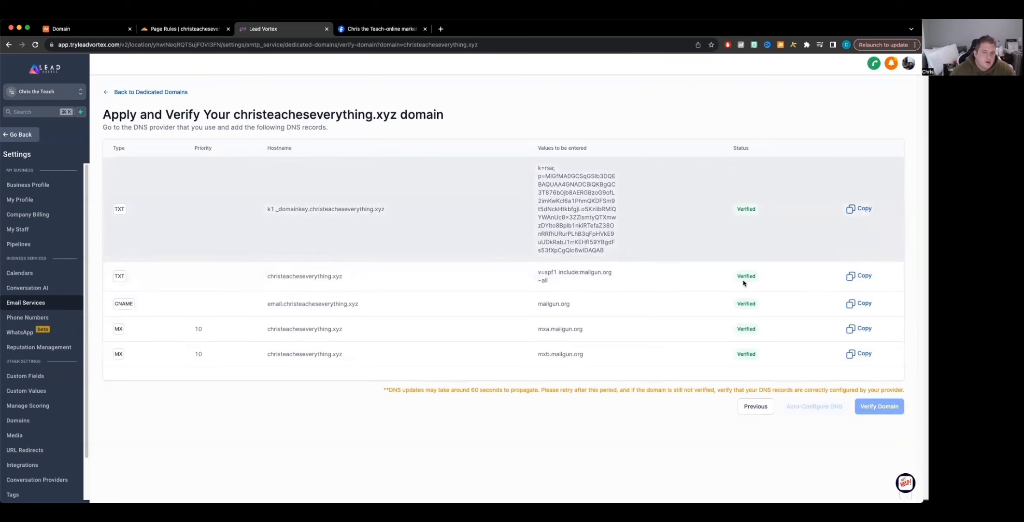
left_click(146, 92)
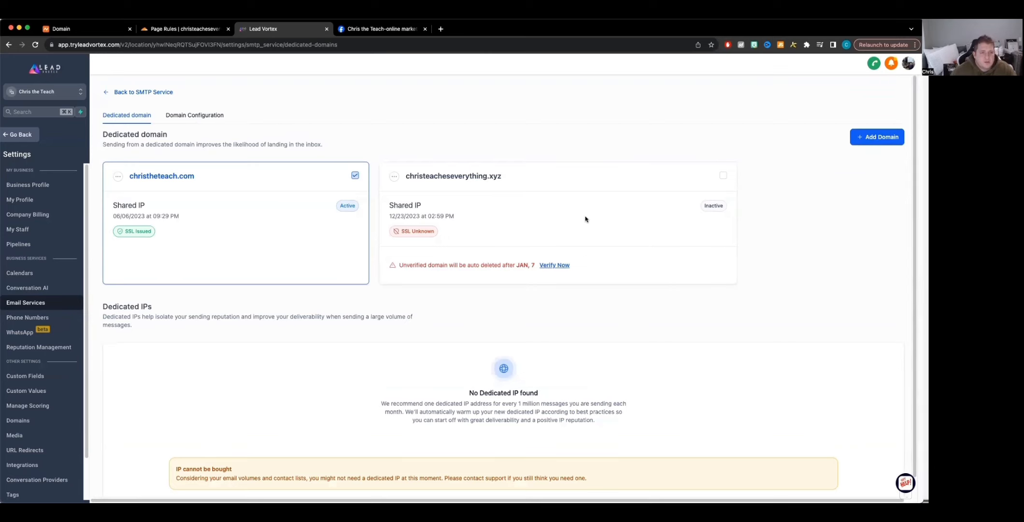
Step: Try to select christeacheseverything.xyz as the sending domain, then start its verification from the domain card
left_click(723, 176)
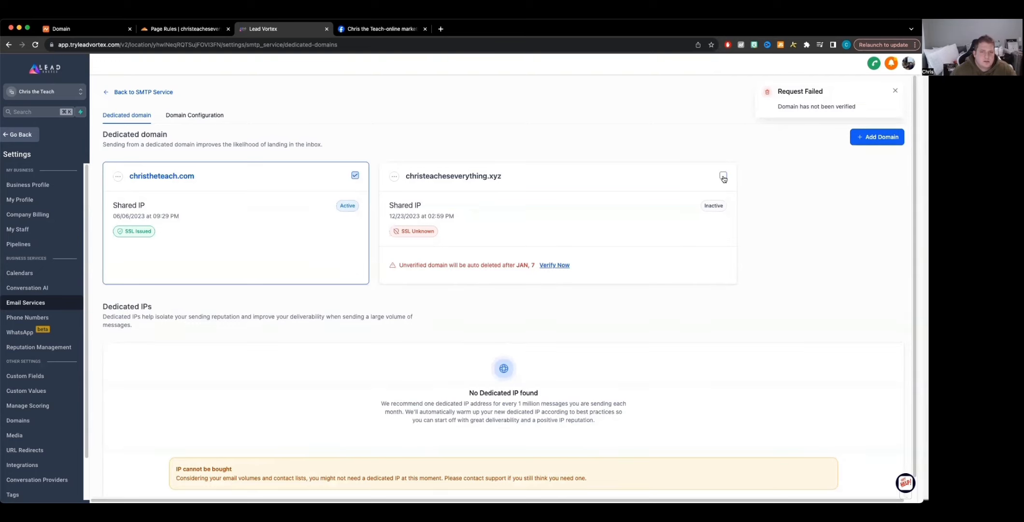
left_click(723, 176)
left_click(560, 265)
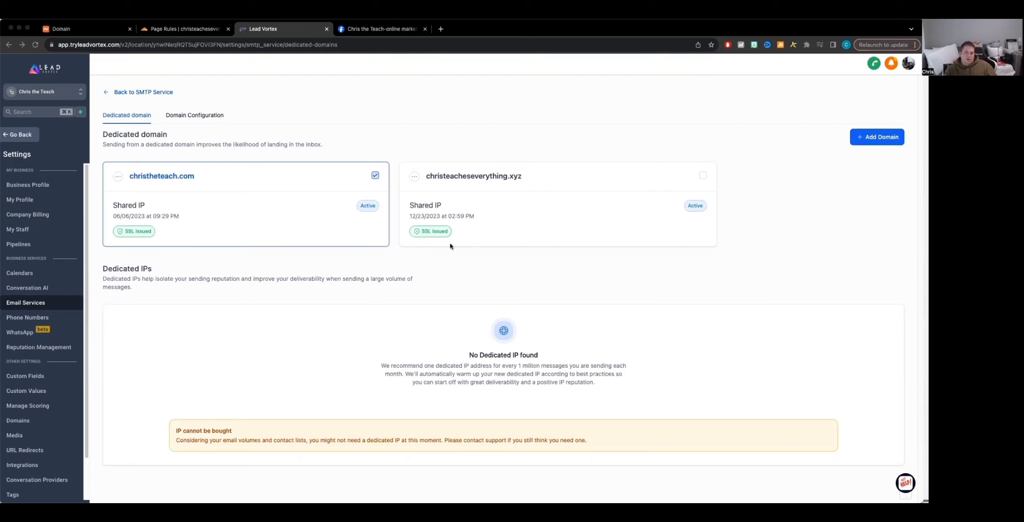
Step: Verify christeacheseverything.xyz again through its card menu and the verification page
left_click(614, 259)
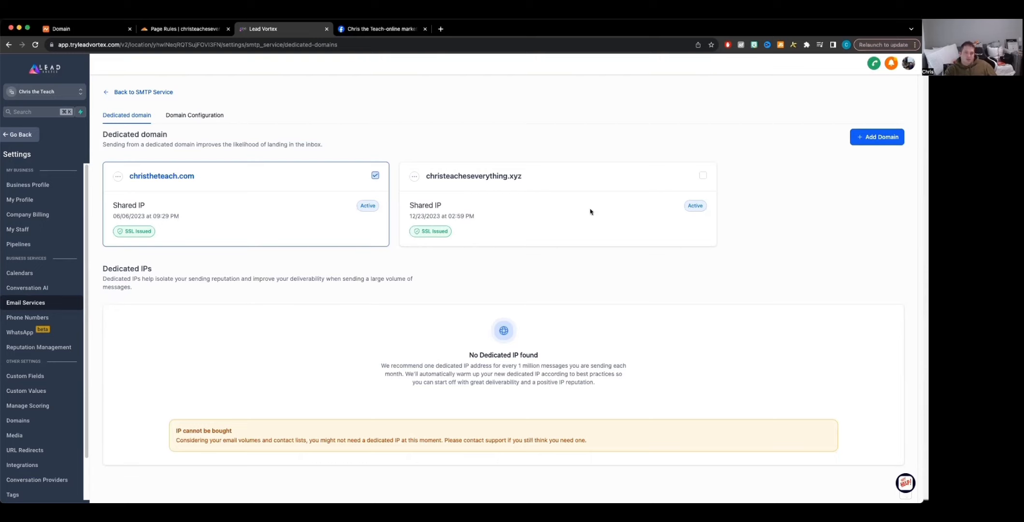
left_click(414, 177)
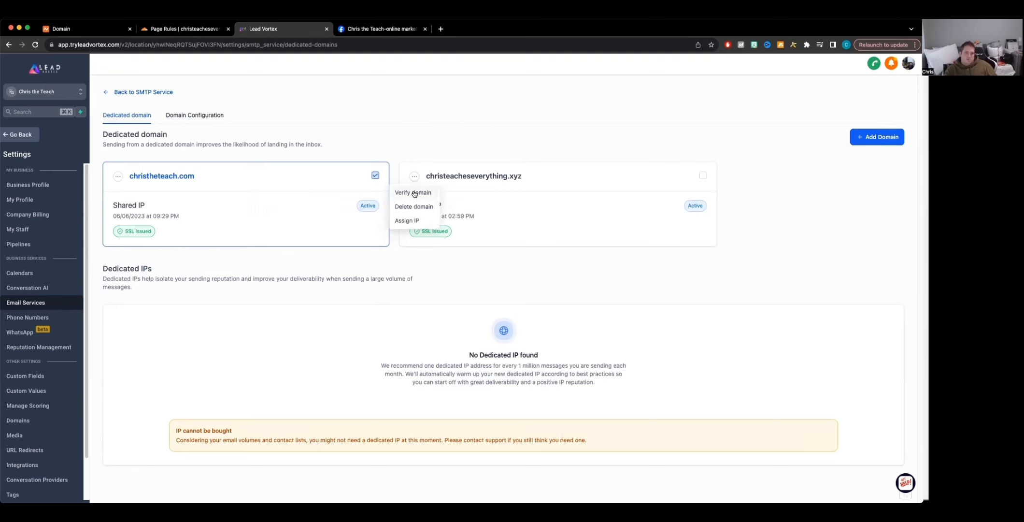
left_click(417, 195)
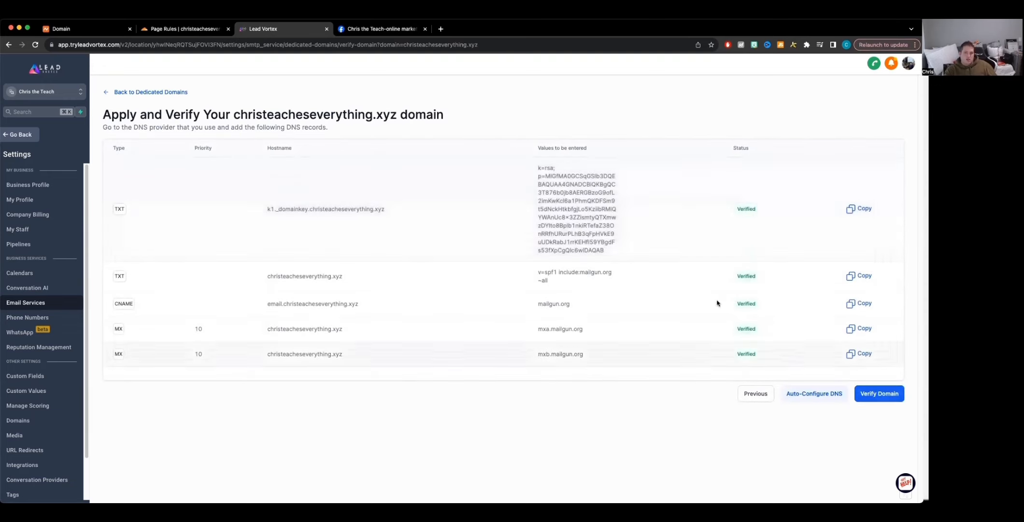
left_click(891, 394)
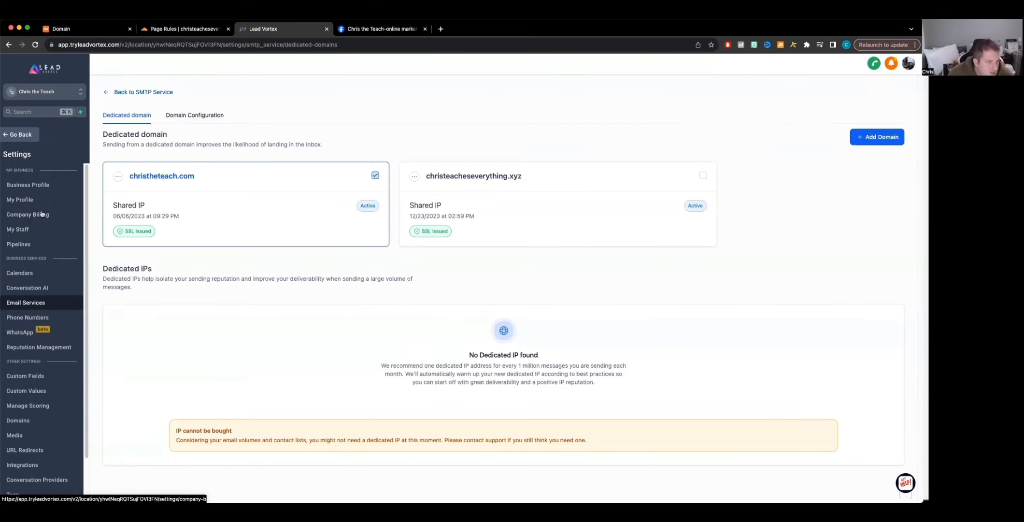
Step: Open Conversations and browse the message history and the unread conversations list
left_click(17, 140)
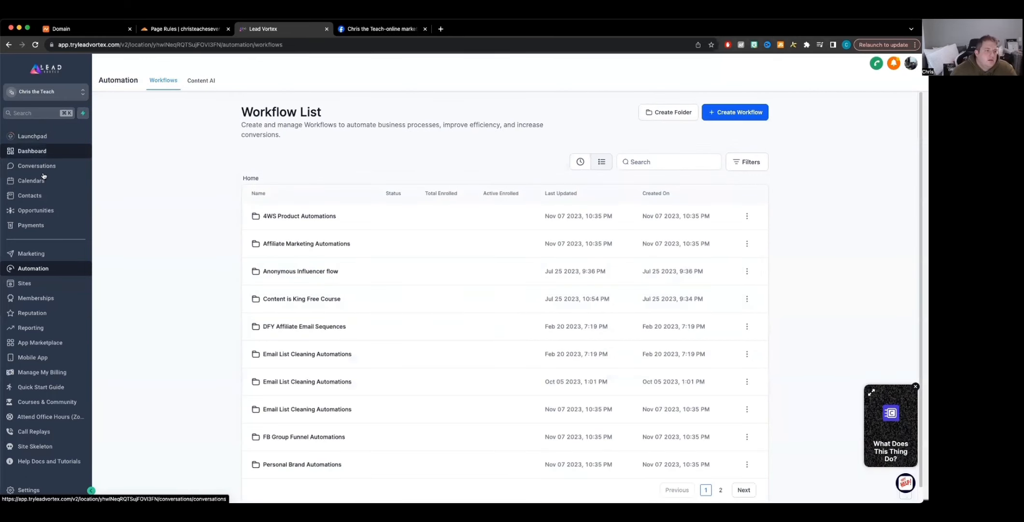
left_click(43, 172)
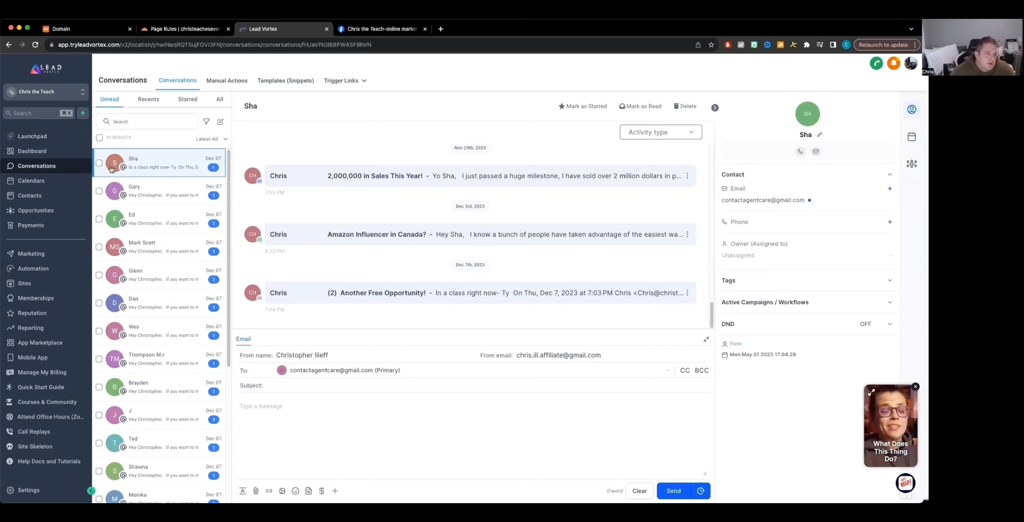
scroll(393, 278, "up", 5)
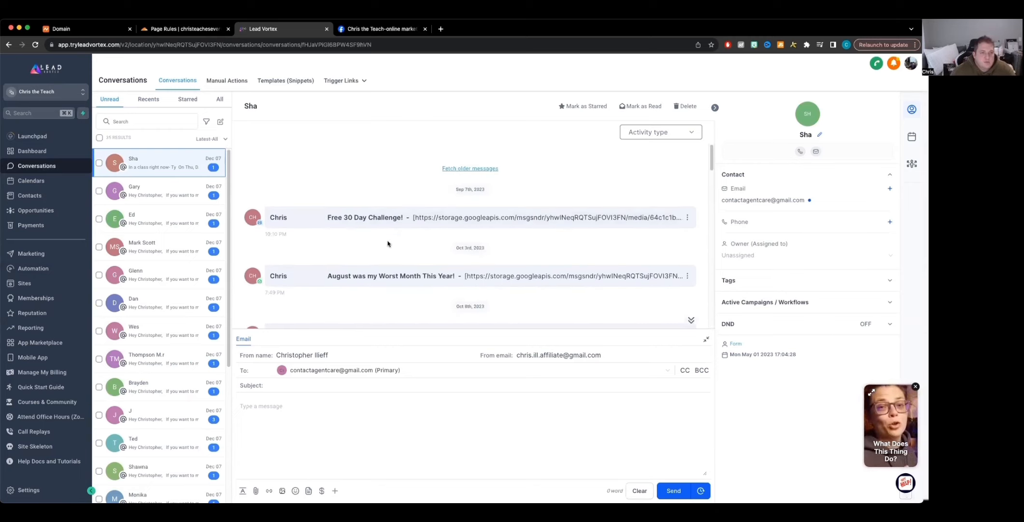
scroll(396, 246, "down", 5)
scroll(140, 242, "down", 5)
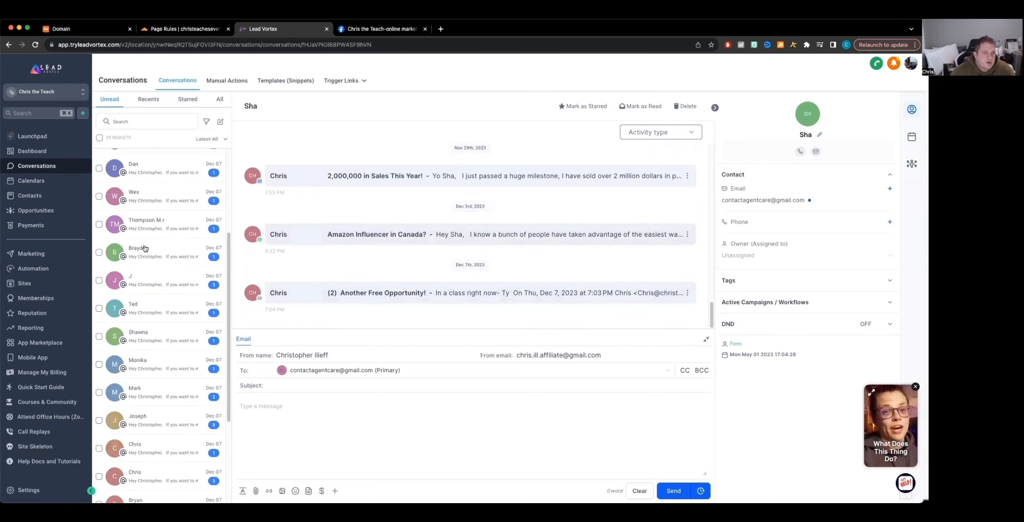
scroll(445, 260, "up", 1)
scroll(445, 259, "up", 4)
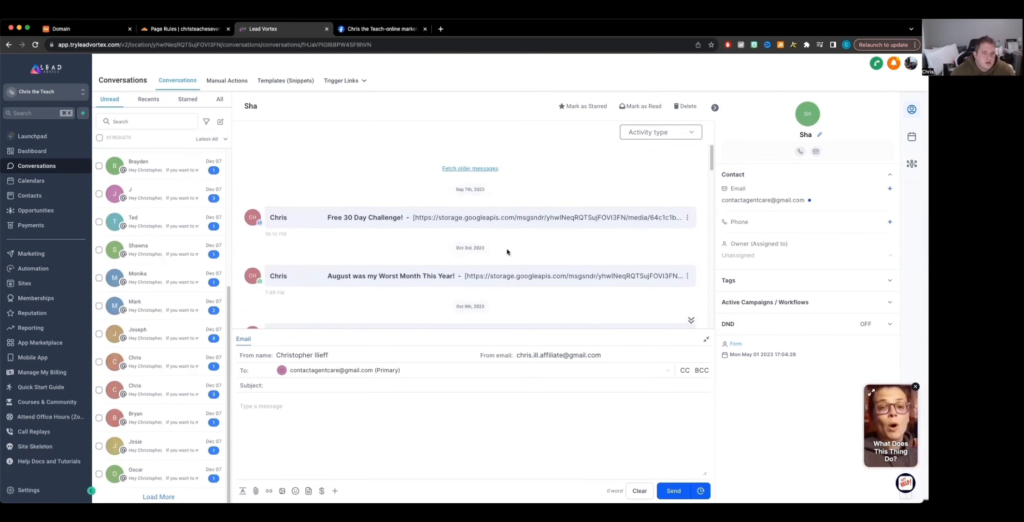
scroll(612, 269, "down", 5)
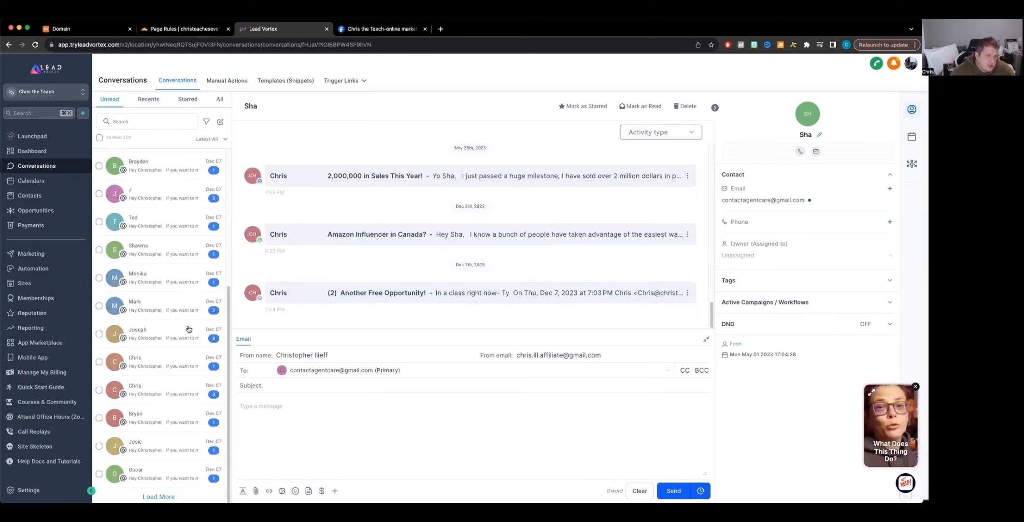
Step: Open Contacts and inspect the tags shown for contacts in the list
left_click(29, 195)
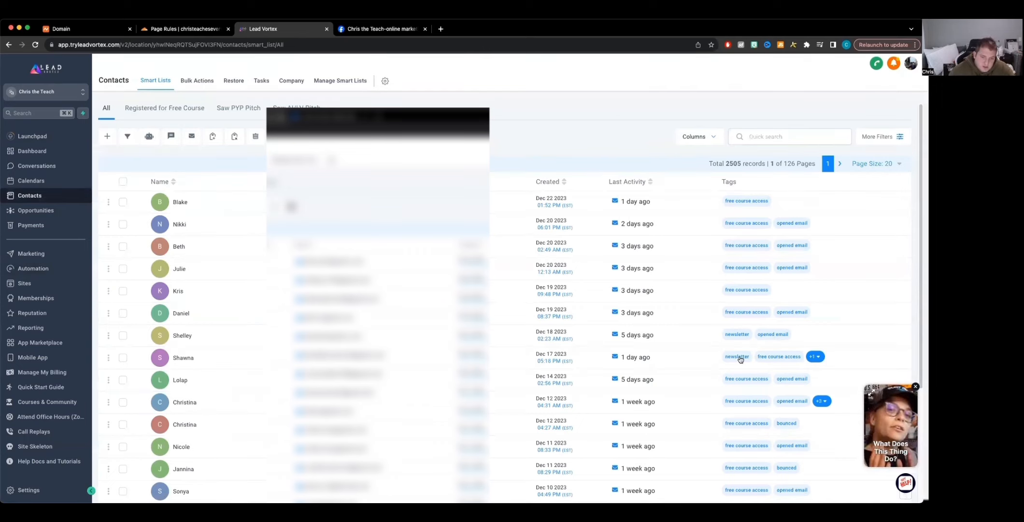
left_click(814, 358)
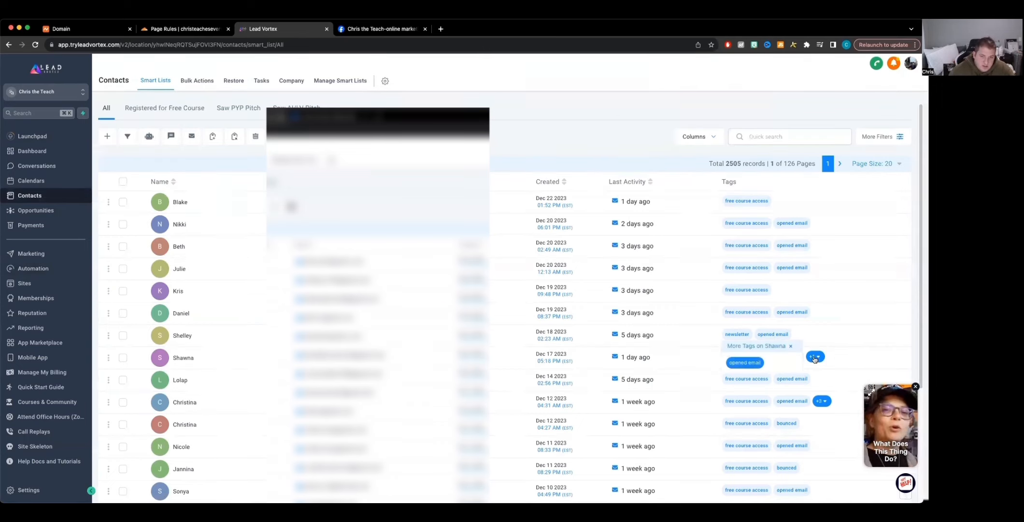
left_click(857, 363)
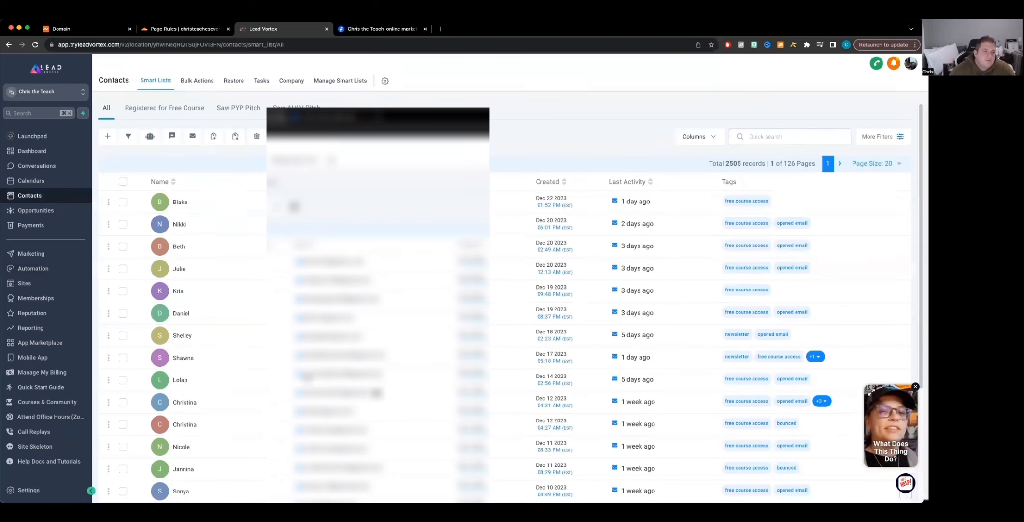
scroll(387, 374, "down", 1)
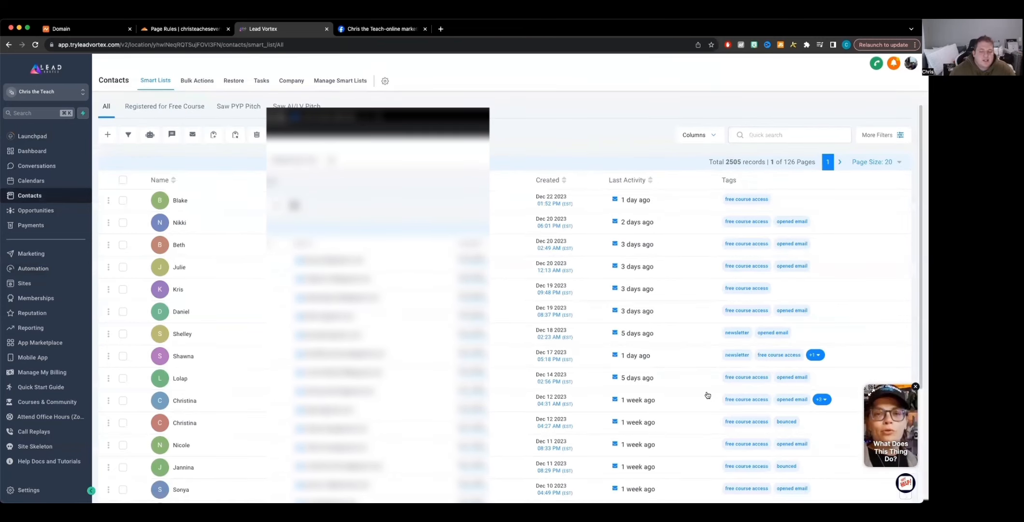
scroll(531, 343, "down", 4)
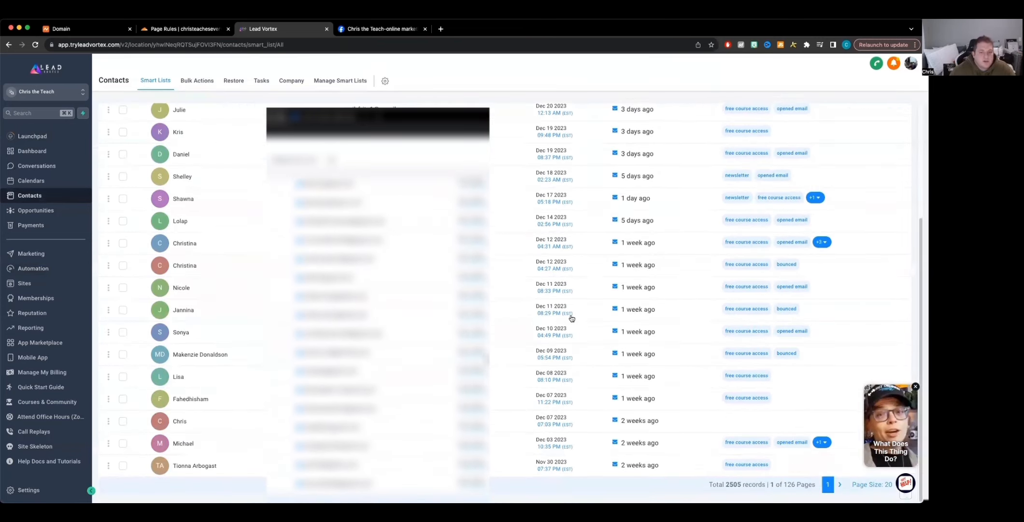
scroll(538, 406, "up", 4)
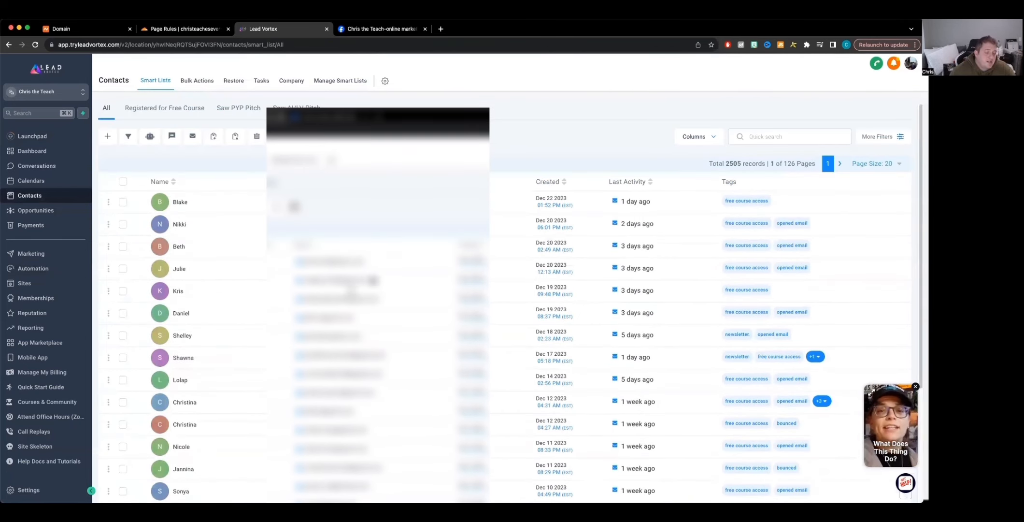
Step: Return to Conversations and select the sender email address in the email composer
left_click(32, 172)
left_click(595, 355)
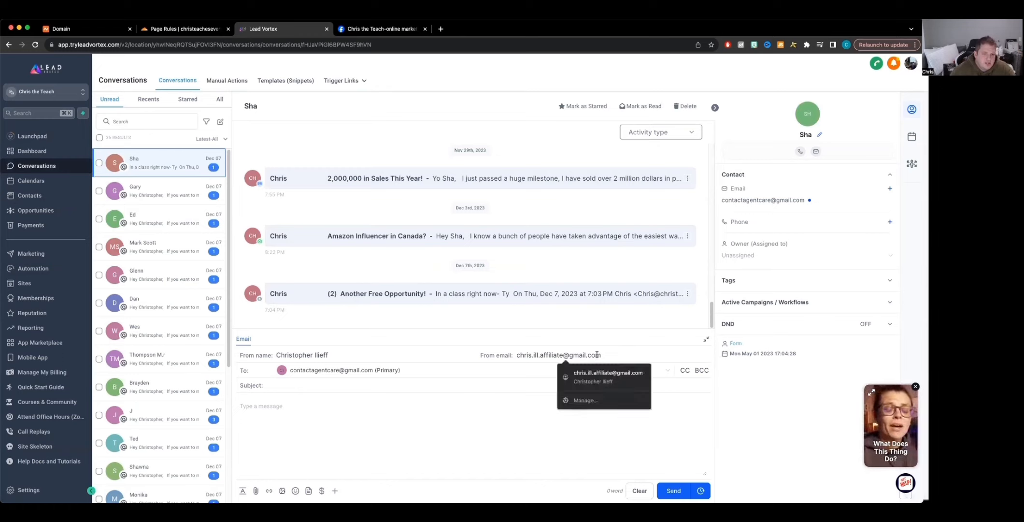
triple_click(587, 353)
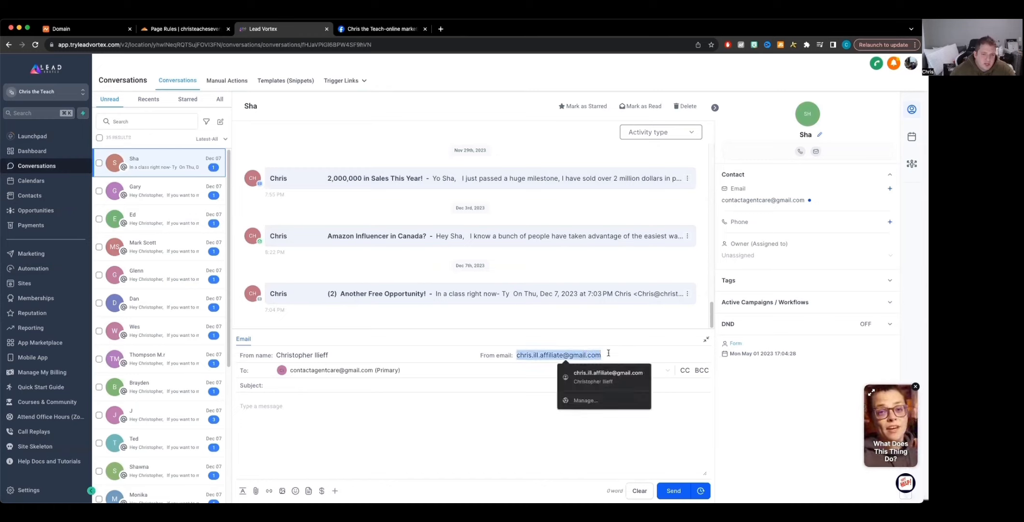
triple_click(566, 354)
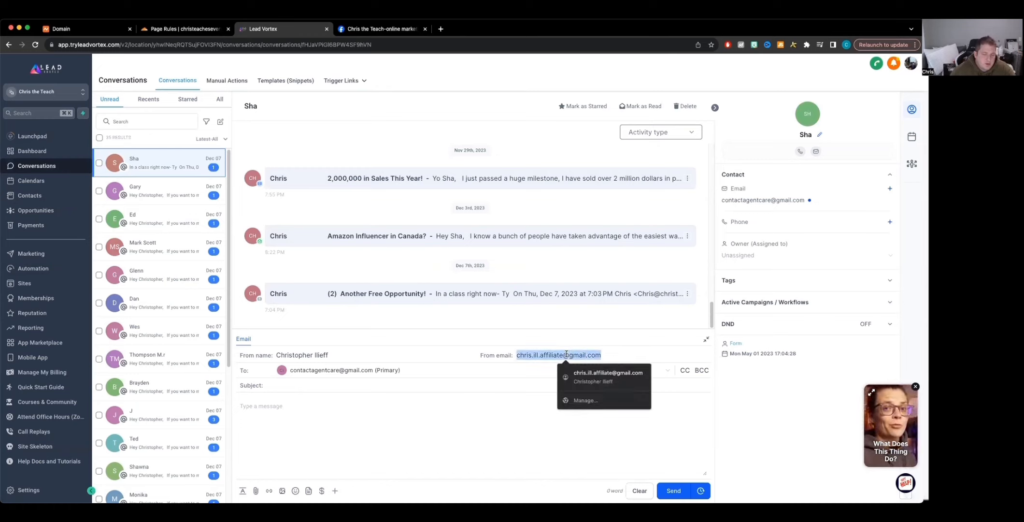